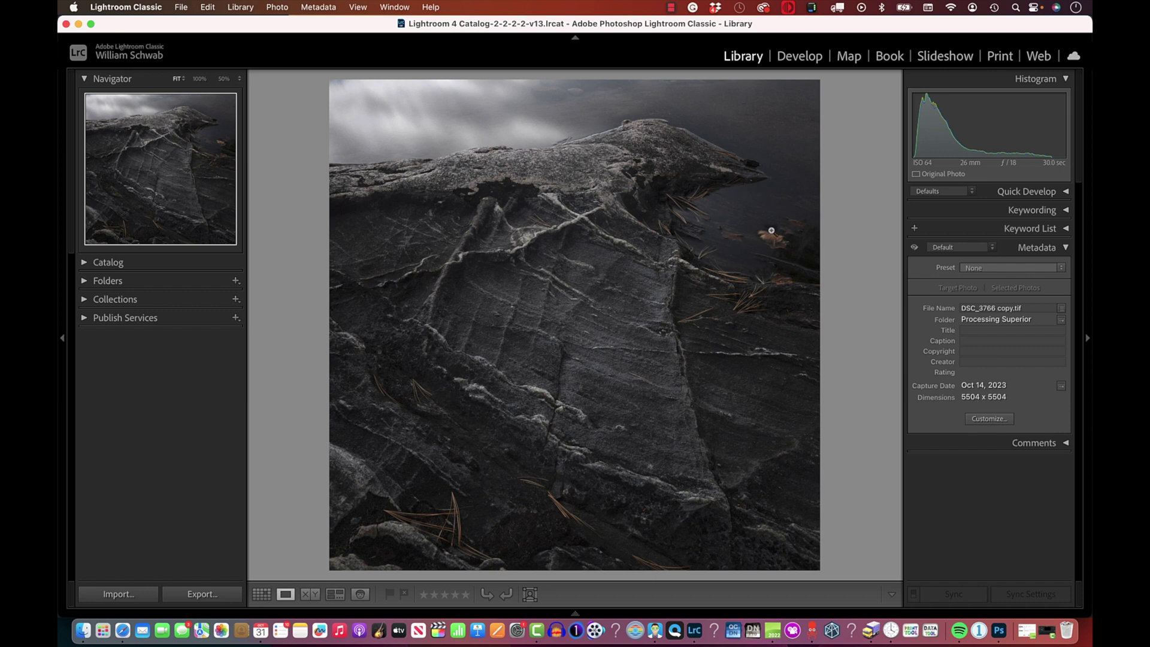
Step: Open the rock shoreline photo in the Develop module and show its Basic adjustments
left_click(802, 58)
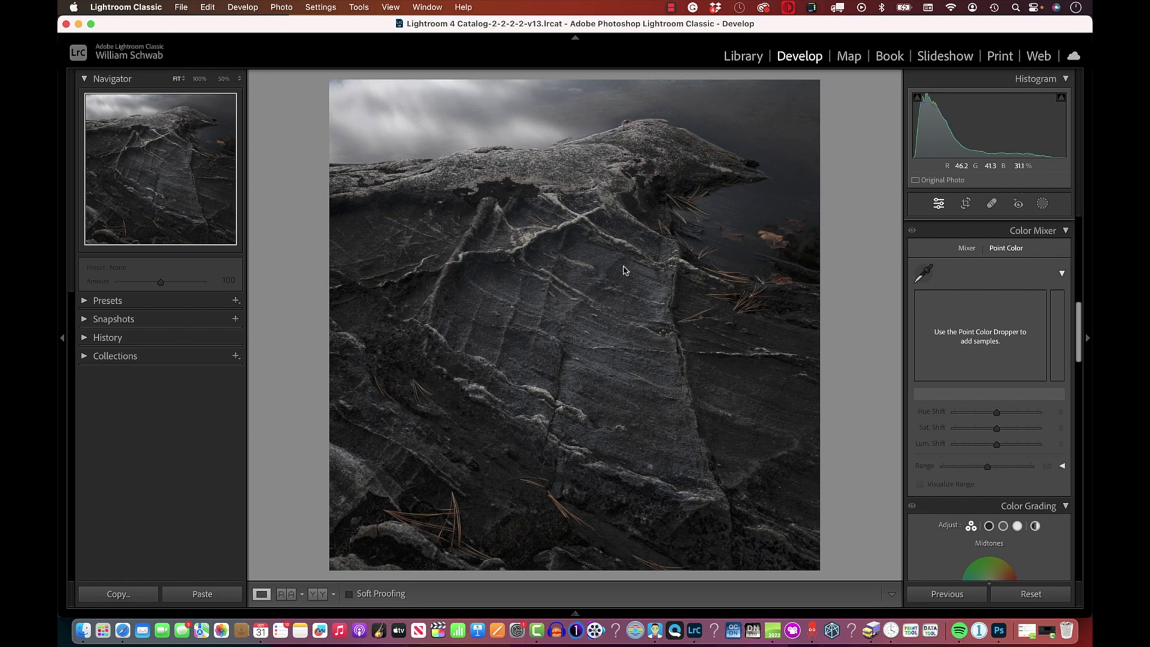
scroll(980, 319, "up", 10)
scroll(980, 319, "down", 2)
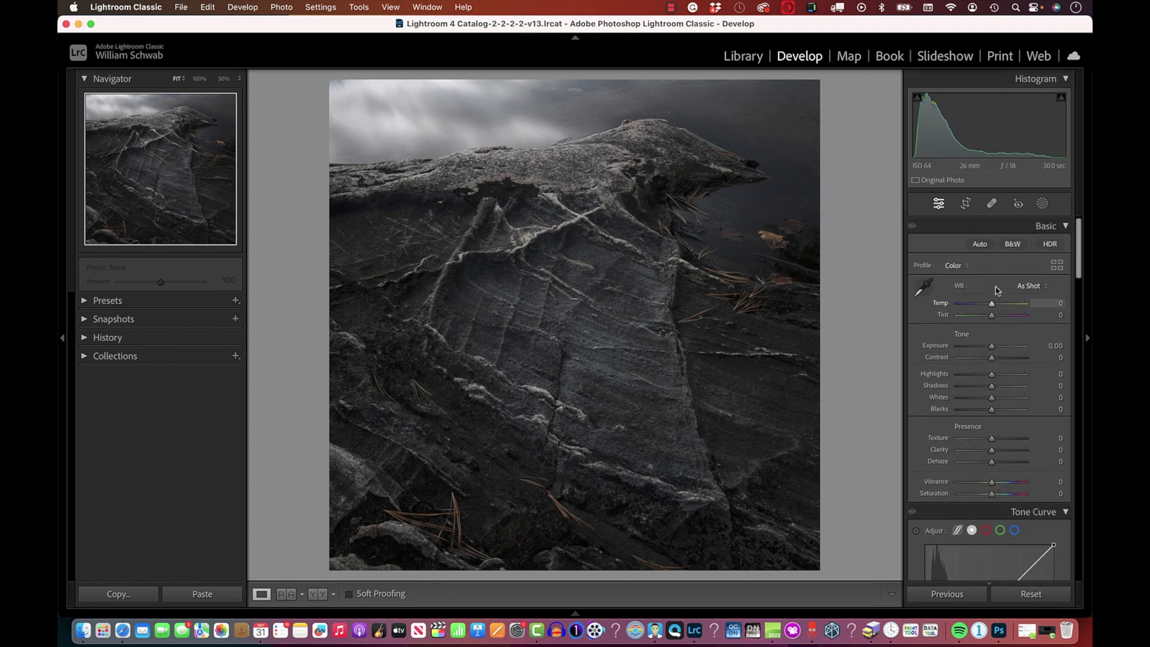
Step: Try the black-and-white treatment on the photo and reset all its settings
left_click(1012, 245)
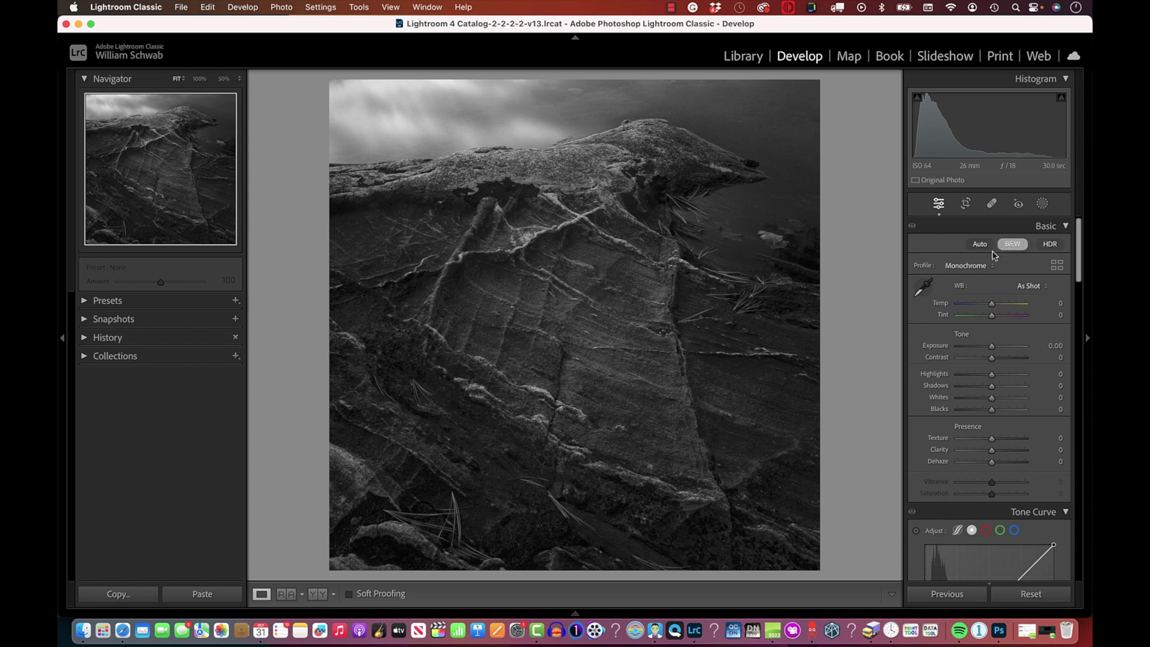
left_click(1024, 605)
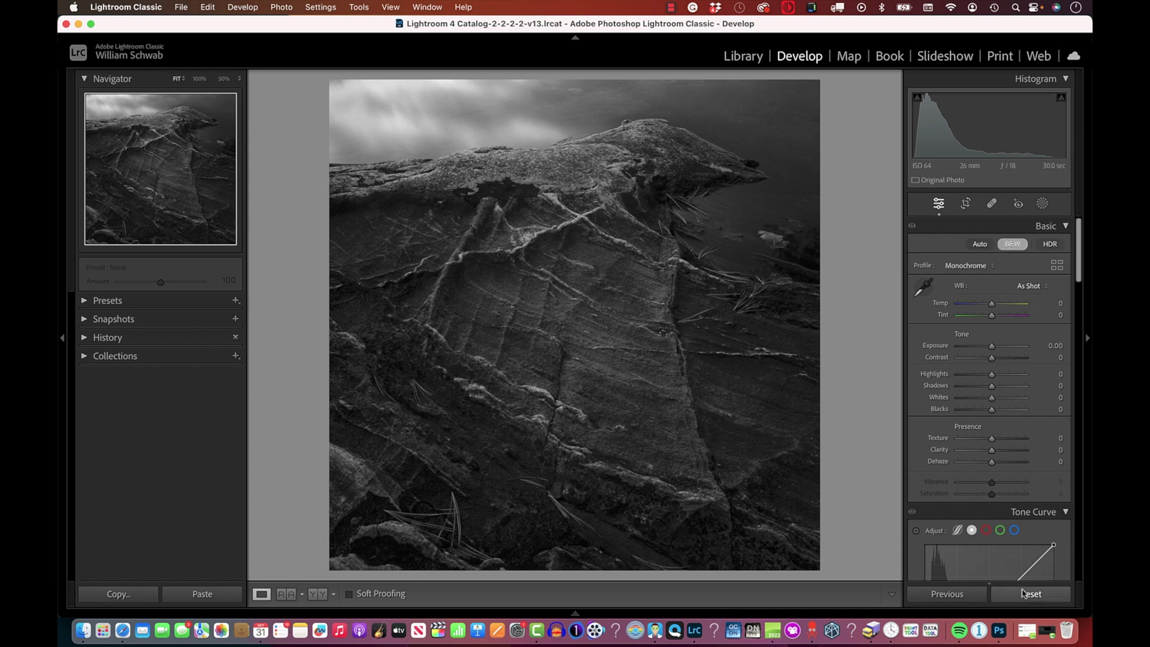
Step: Examine the colours of the pine needles, leaves and rock veins close up before returning to the whole photo
left_click(709, 257)
scroll(709, 257, "right", 10)
scroll(709, 257, "up", 6)
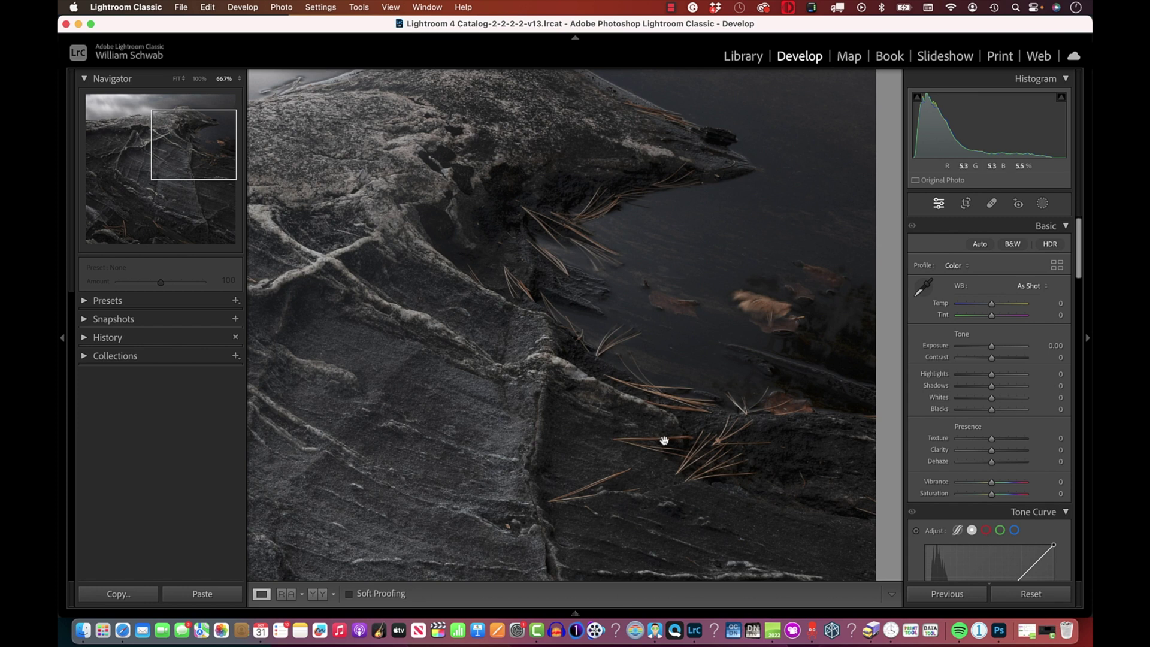
scroll(583, 444, "left", 5)
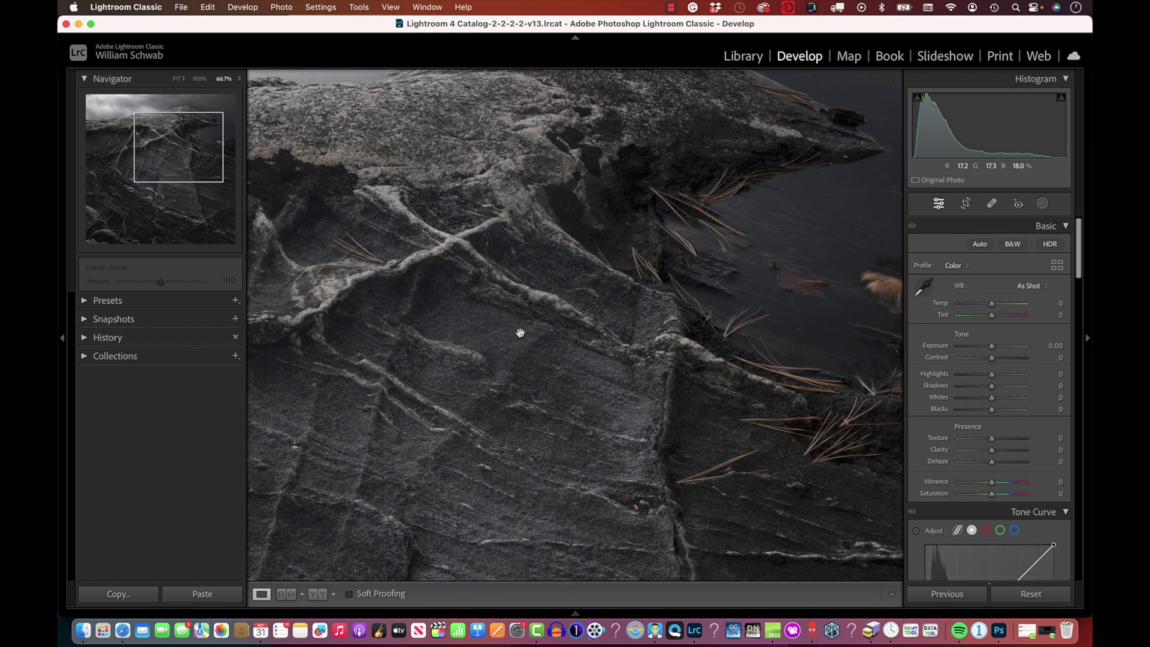
key("super+minus")
key("super+minus")
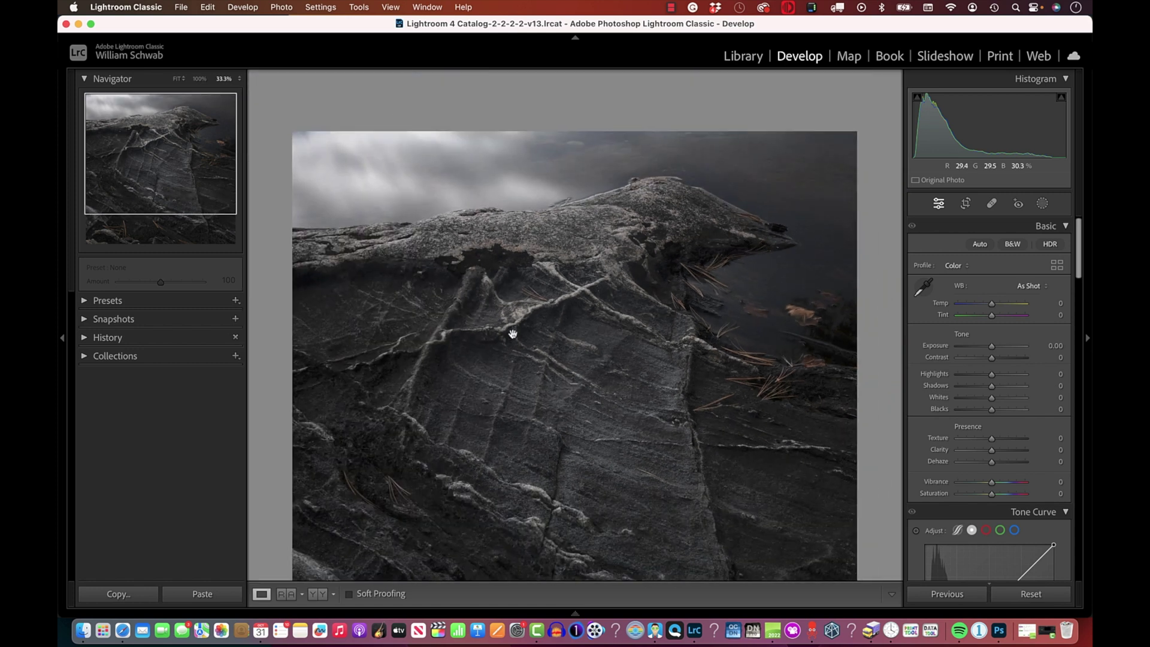
key("super+minus")
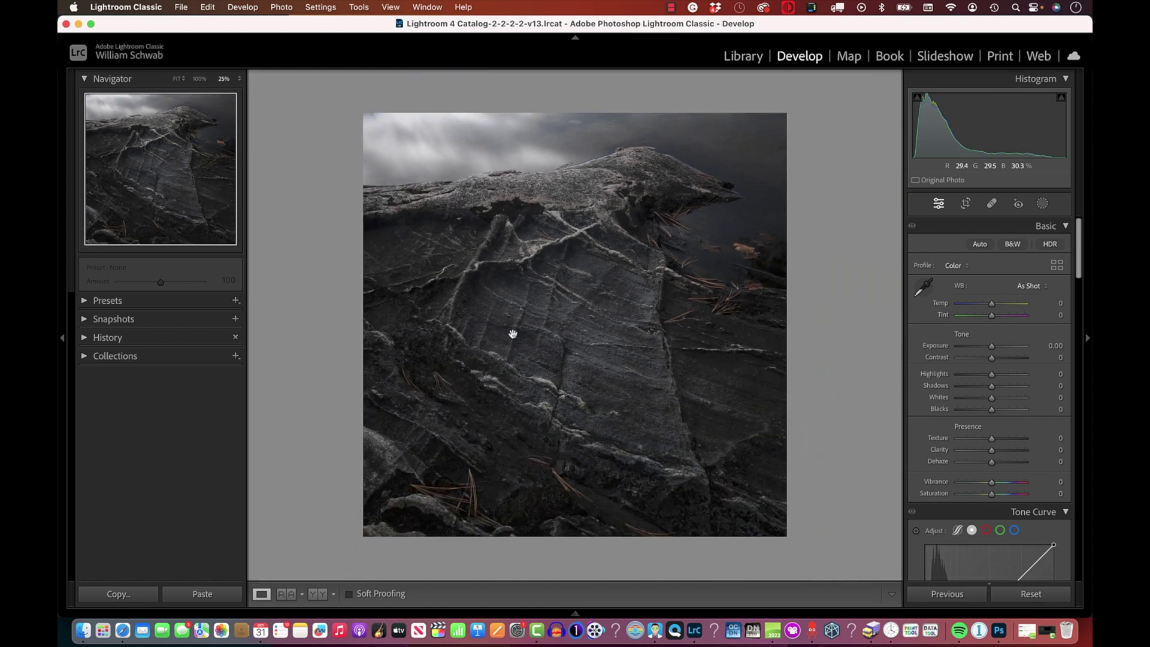
left_click(512, 334)
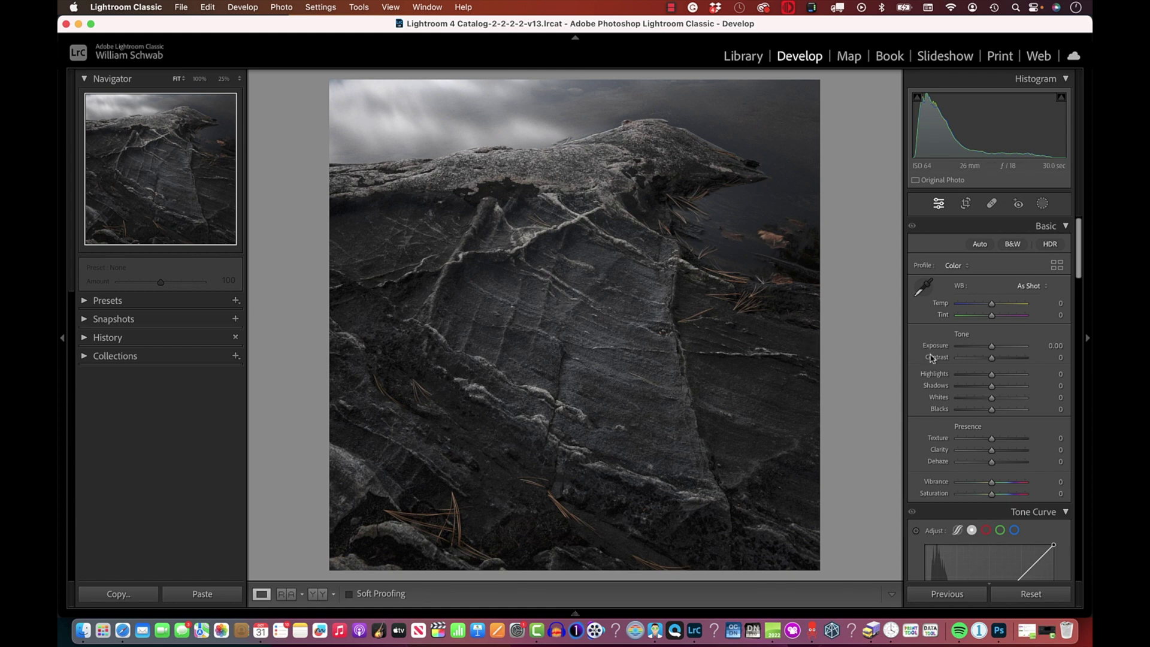
Step: Convert the photo to black and white and set Orange to +76 in the Black & White Mix, judging the needles and leaves close up
left_click(1013, 245)
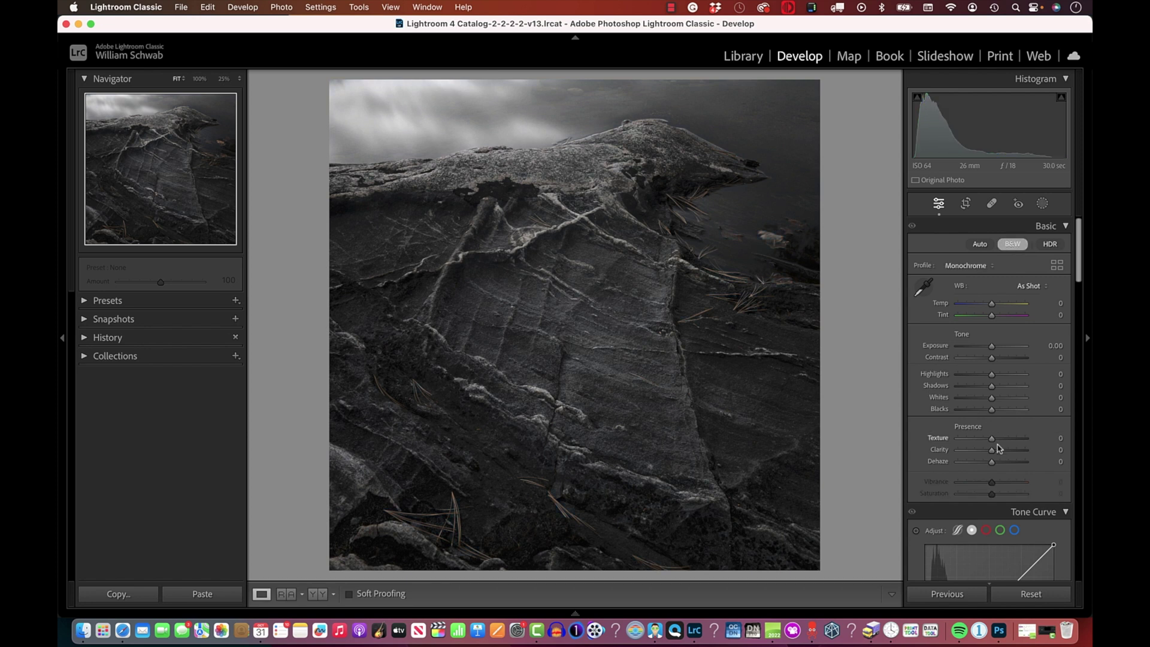
scroll(1016, 346, "down", 3)
scroll(1016, 346, "down", 8)
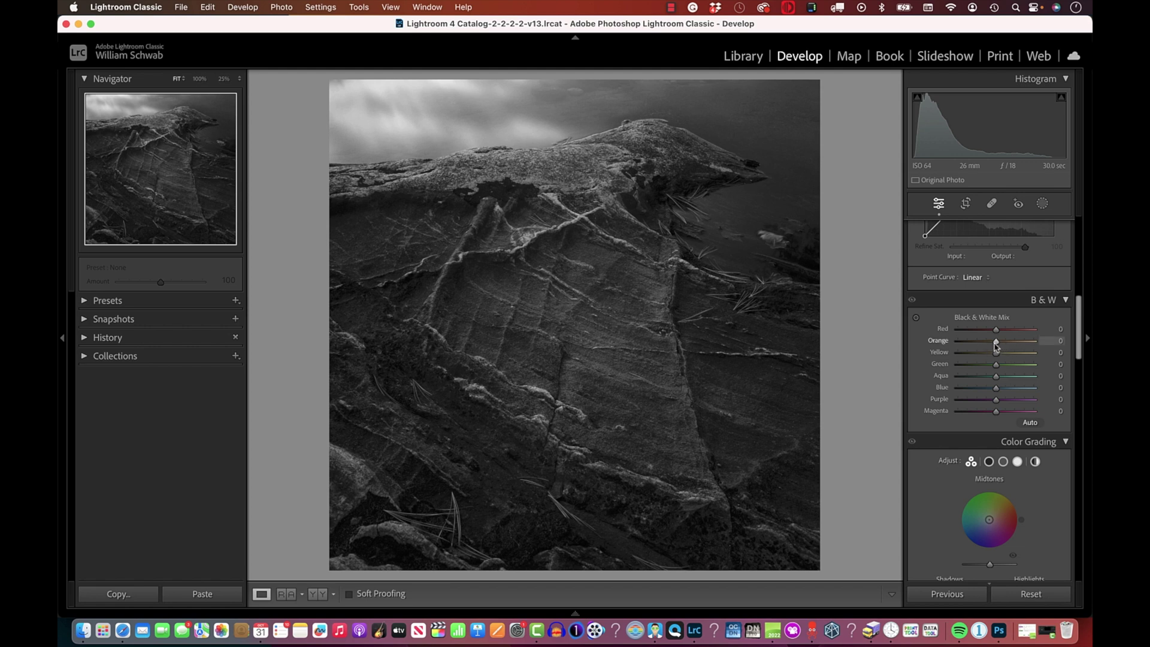
mouse_move(996, 346)
left_mouse_down()
mouse_move(1048, 356)
mouse_move(997, 356)
left_mouse_up()
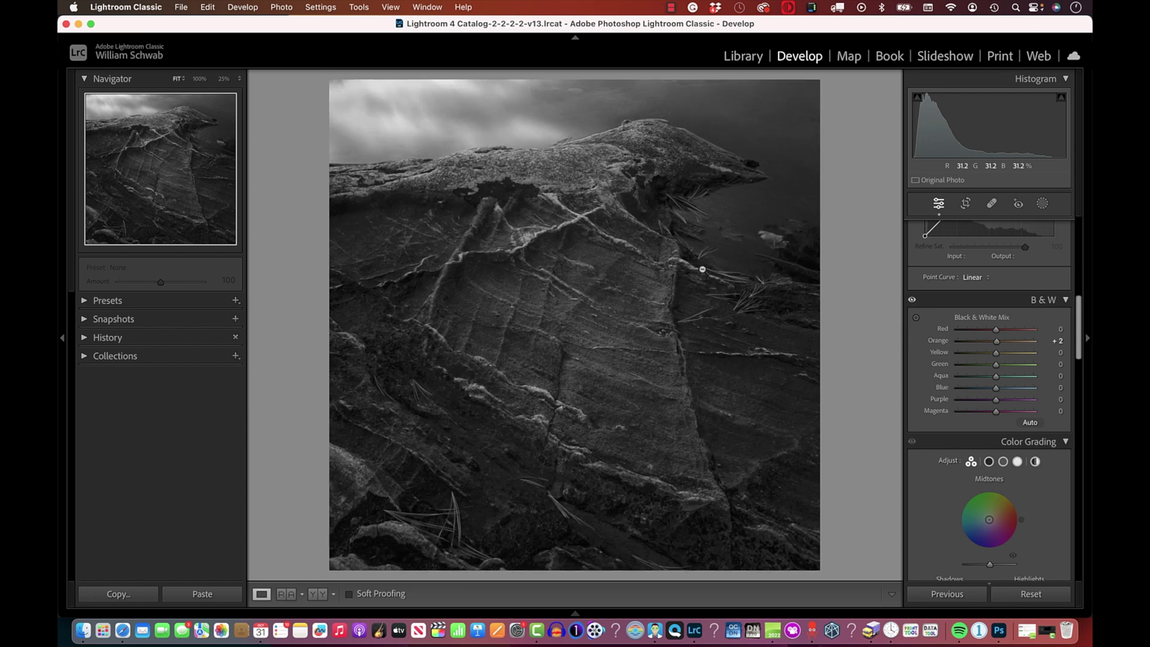
left_click(702, 269)
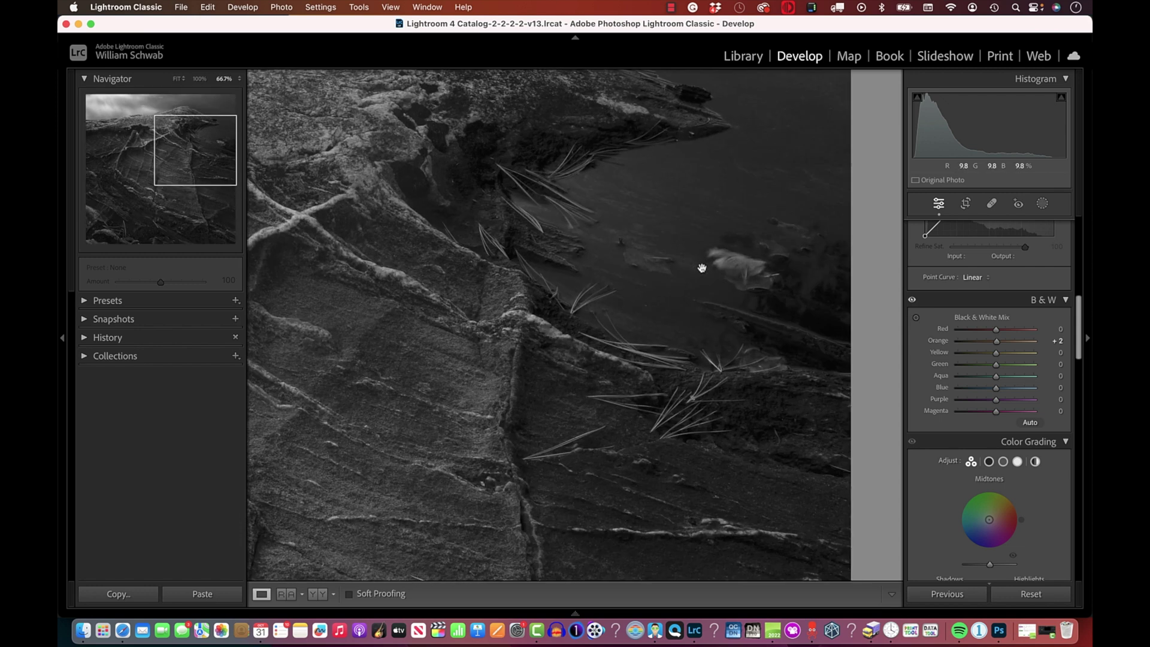
key("super+equal")
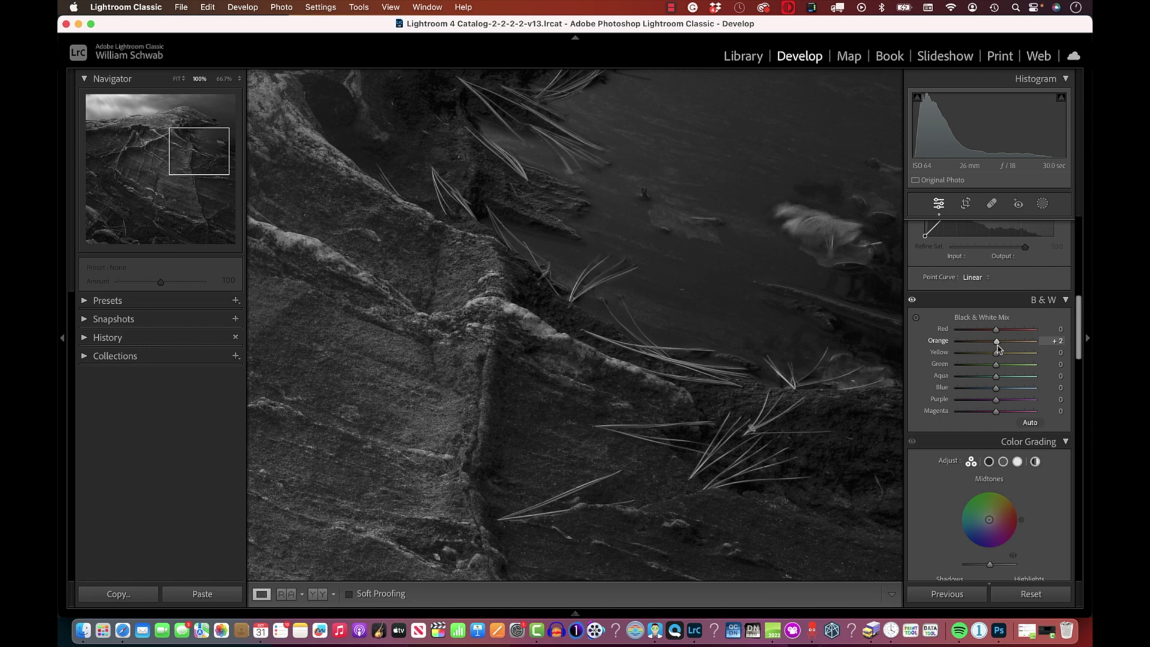
left_click_drag(997, 346, 1026, 353)
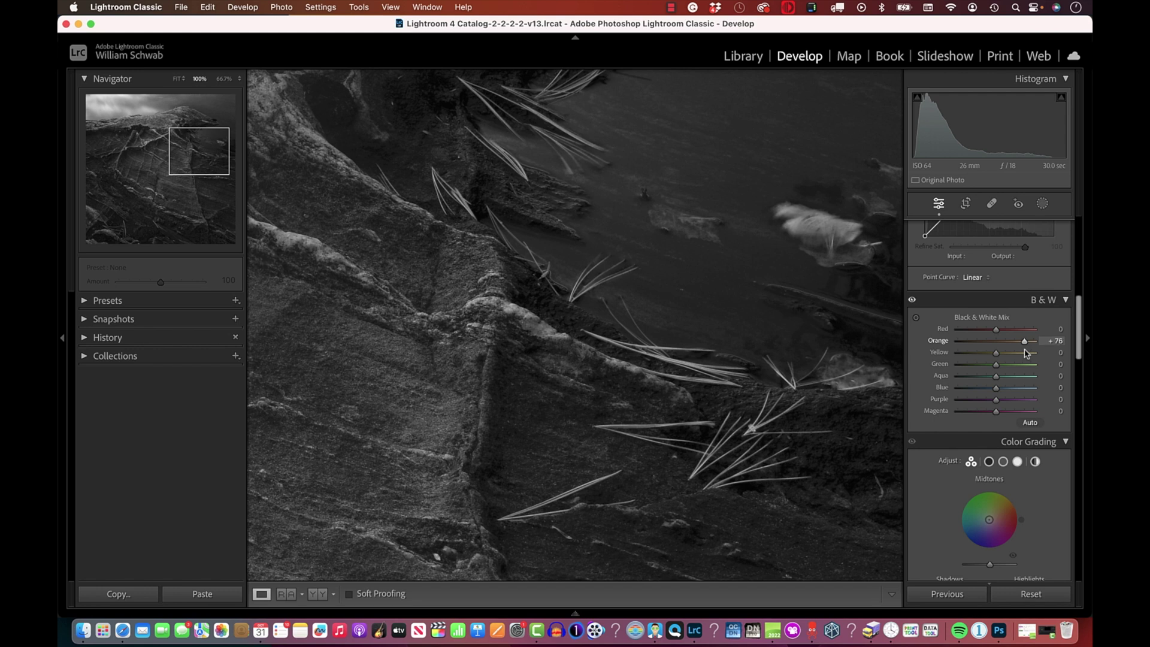
Step: Set Yellow to +27 and raise Blue slightly in the Black & White Mix while viewing the whole photo
left_click(782, 363)
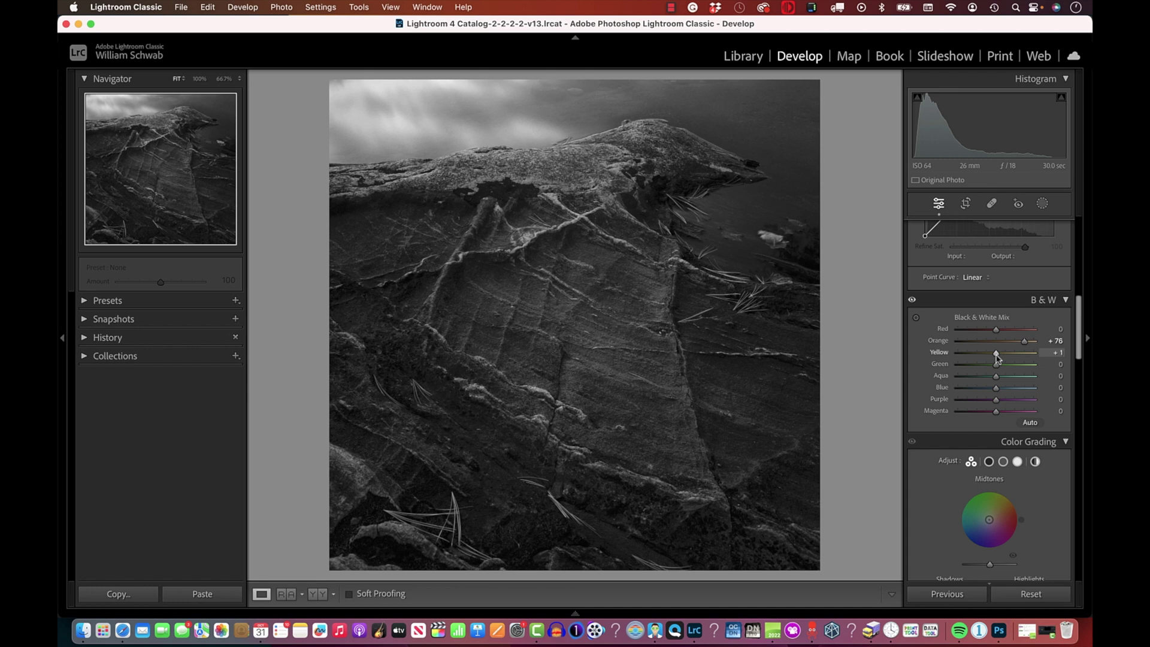
mouse_move(996, 357)
left_mouse_down()
mouse_move(1028, 364)
mouse_move(986, 364)
mouse_move(1024, 376)
mouse_move(1007, 375)
left_mouse_up()
mouse_move(995, 394)
left_mouse_down()
mouse_move(1015, 398)
mouse_move(997, 402)
left_mouse_up()
Step: Add a linear gradient mask running from the upper edge of the sky down past the rock's horizon line, slightly tilted
scroll(1029, 453, "up", 10)
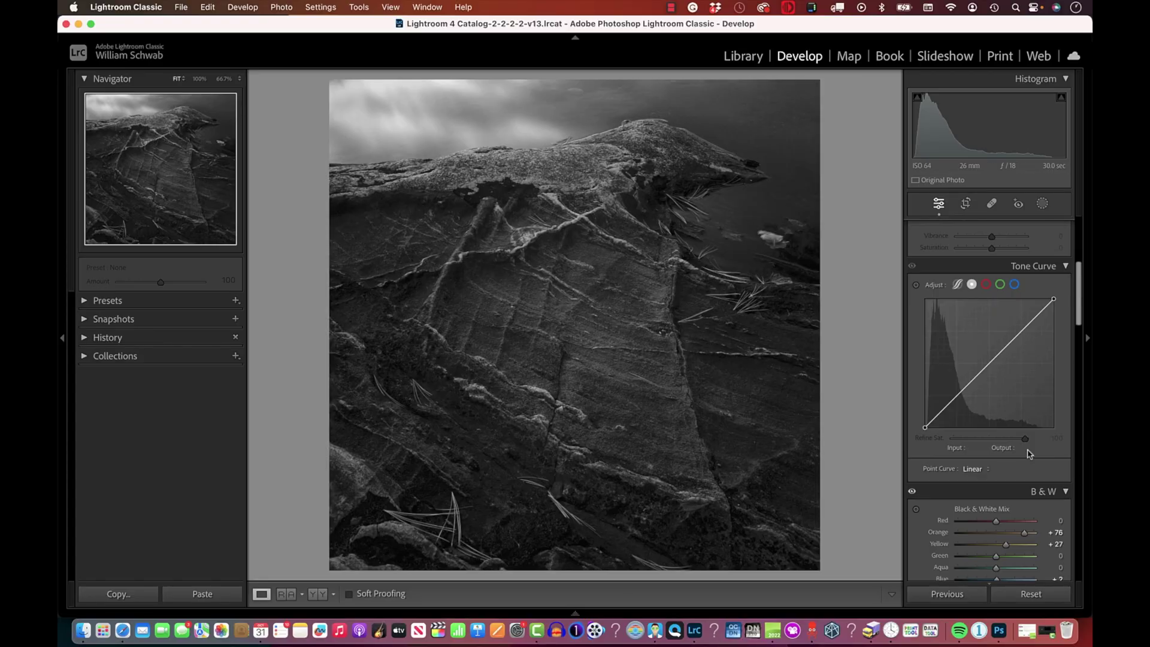
left_click(1042, 204)
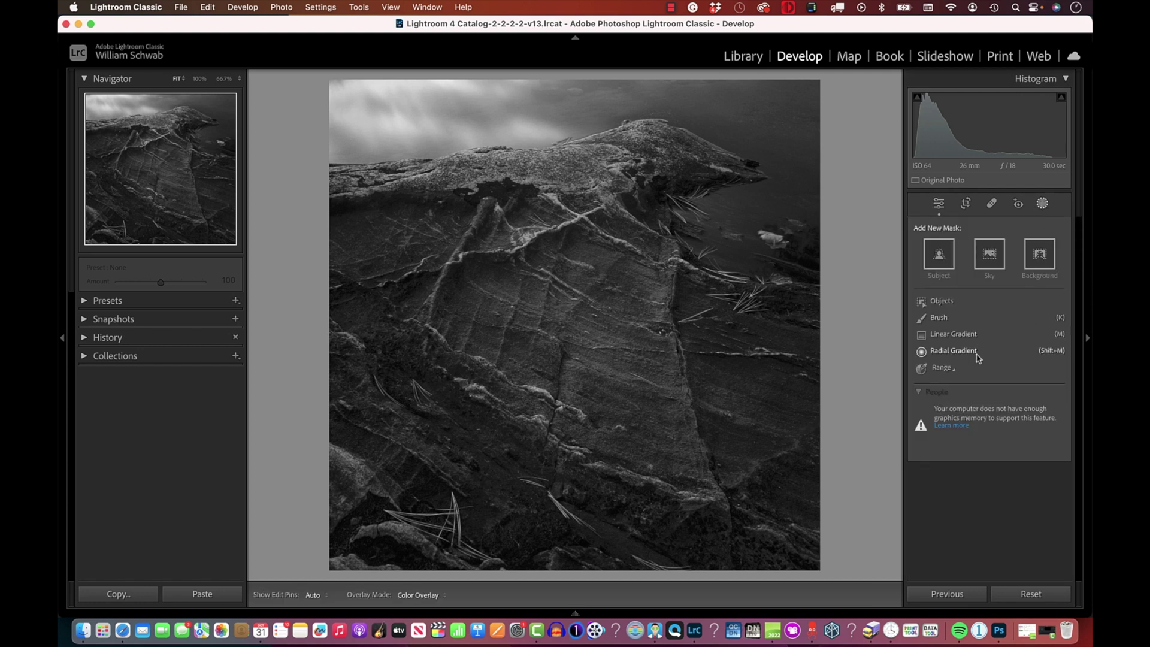
left_click(960, 339)
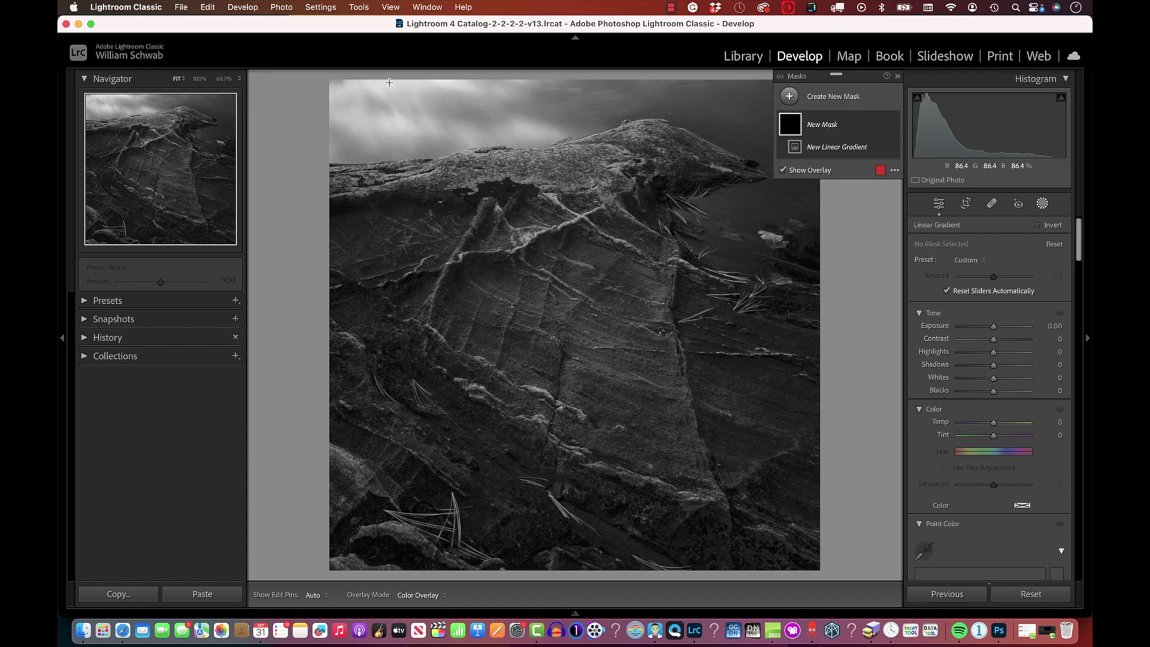
left_click_drag(389, 83, 416, 226)
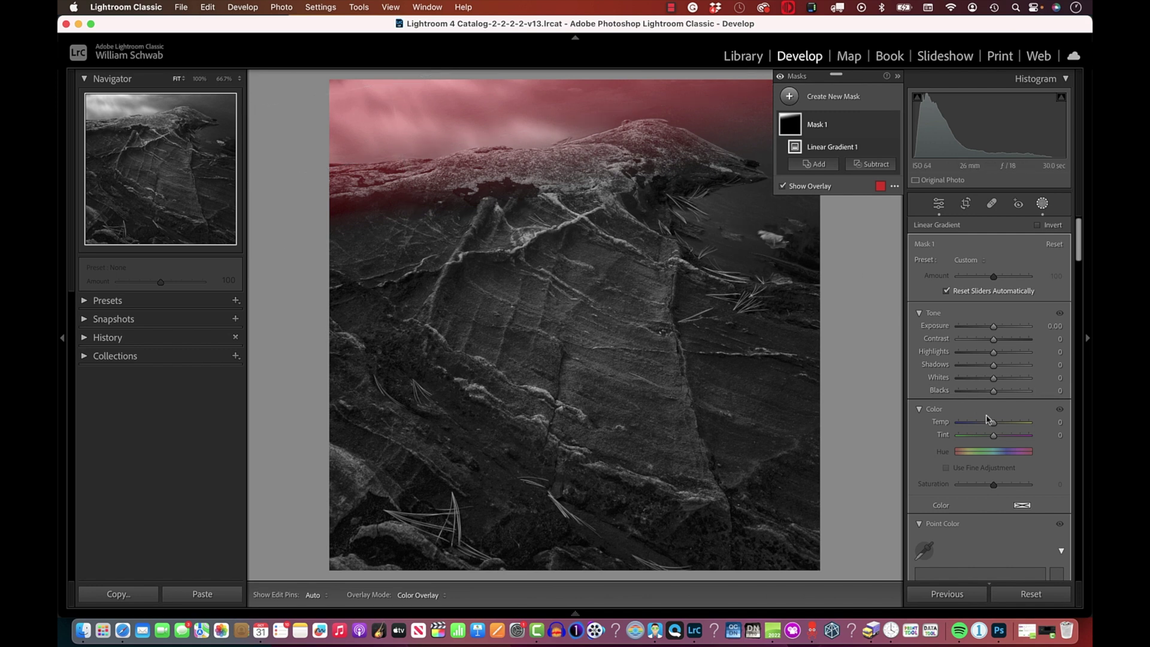
Step: Set the sky gradient mask's Exposure to −0.71, Highlights to 20 and Blacks to −31
scroll(987, 372, "down", 2)
scroll(987, 366, "down", 10)
scroll(986, 367, "up", 12)
scroll(986, 367, "down", 1)
mouse_move(994, 328)
left_mouse_down()
mouse_move(984, 329)
mouse_move(1007, 328)
mouse_move(985, 335)
left_mouse_up()
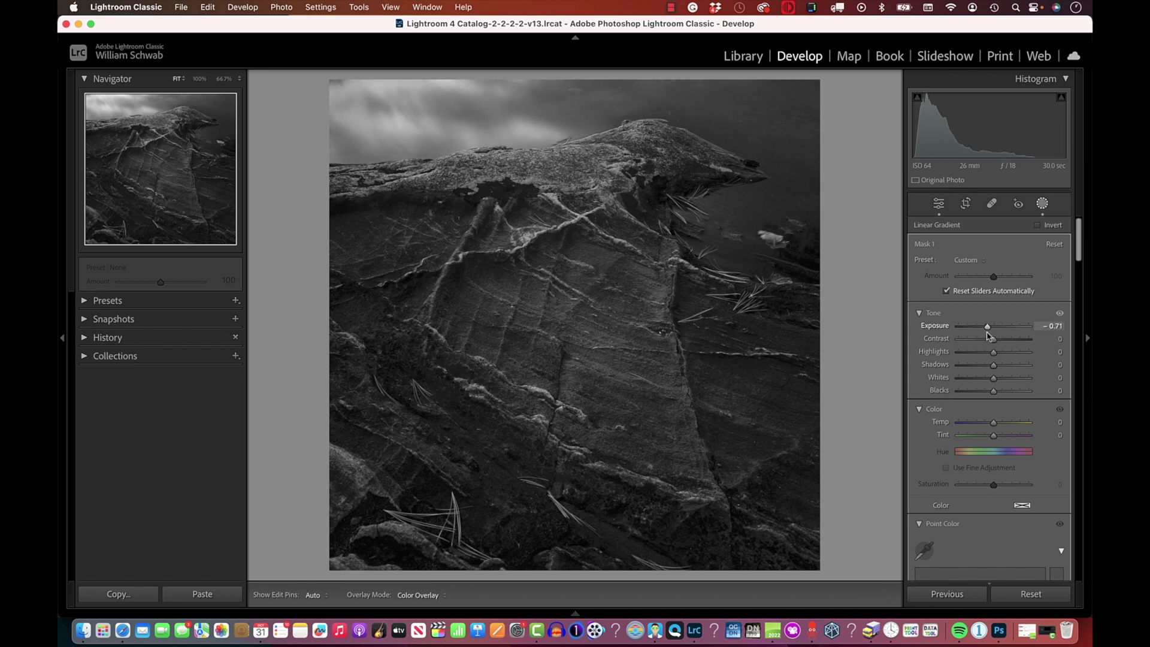
left_click_drag(987, 335, 998, 359)
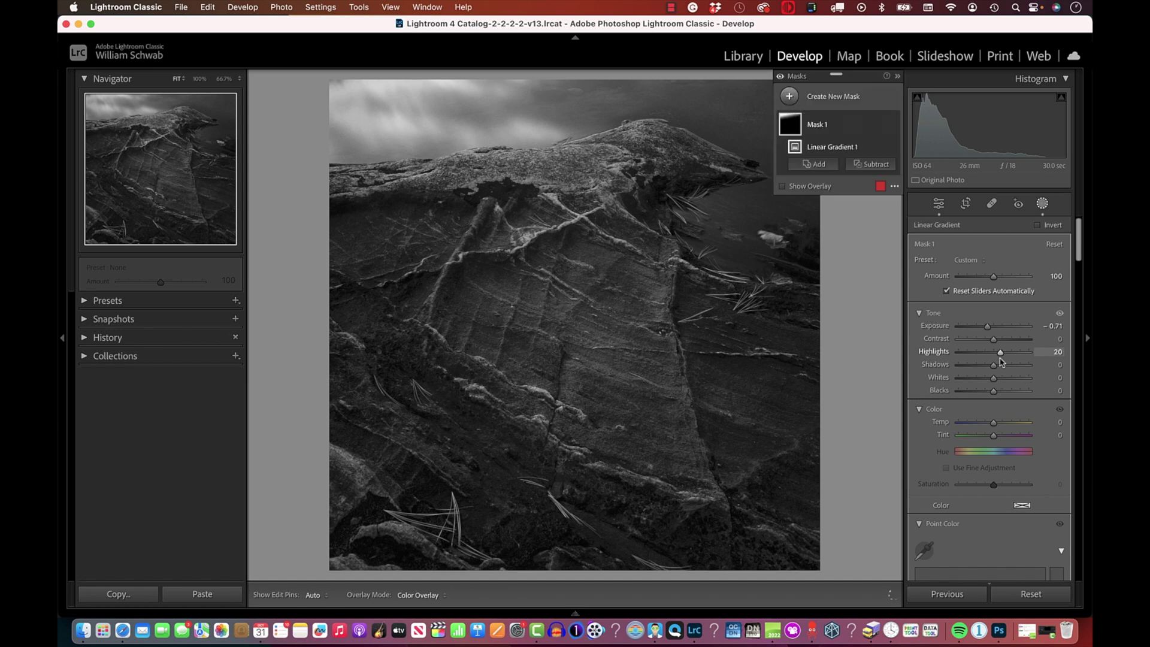
left_click(994, 392)
left_click_drag(993, 394, 974, 400)
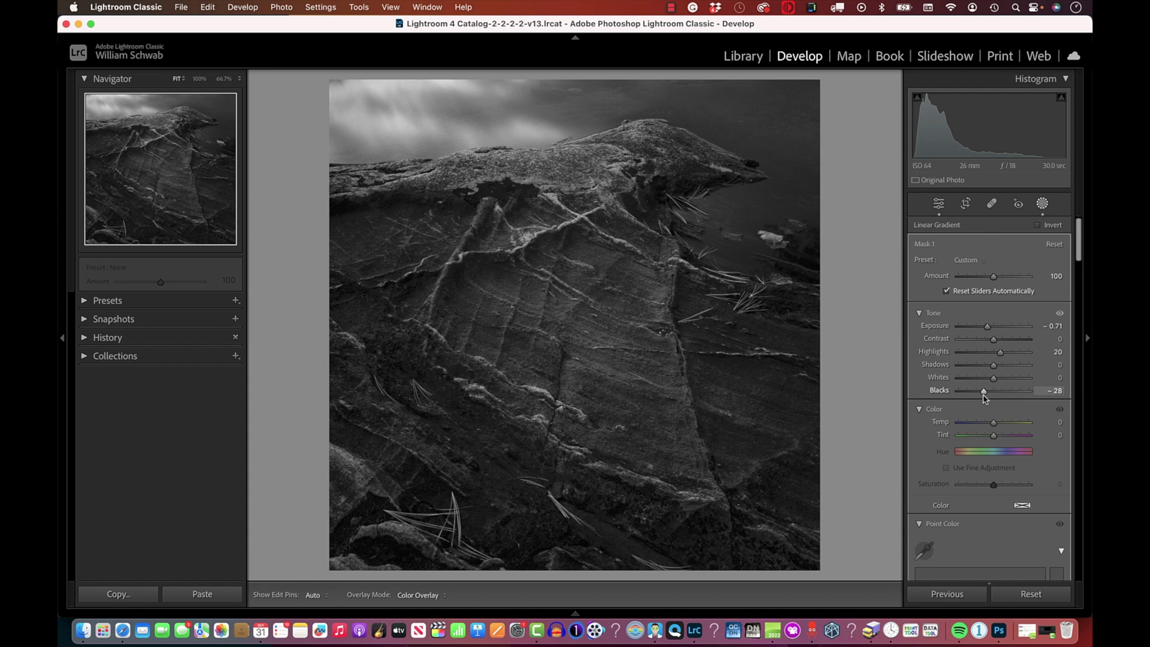
left_click_drag(983, 399, 982, 397)
Step: Set the sky gradient mask's Clarity to 23 and leave the masking tools
scroll(985, 392, "down", 2)
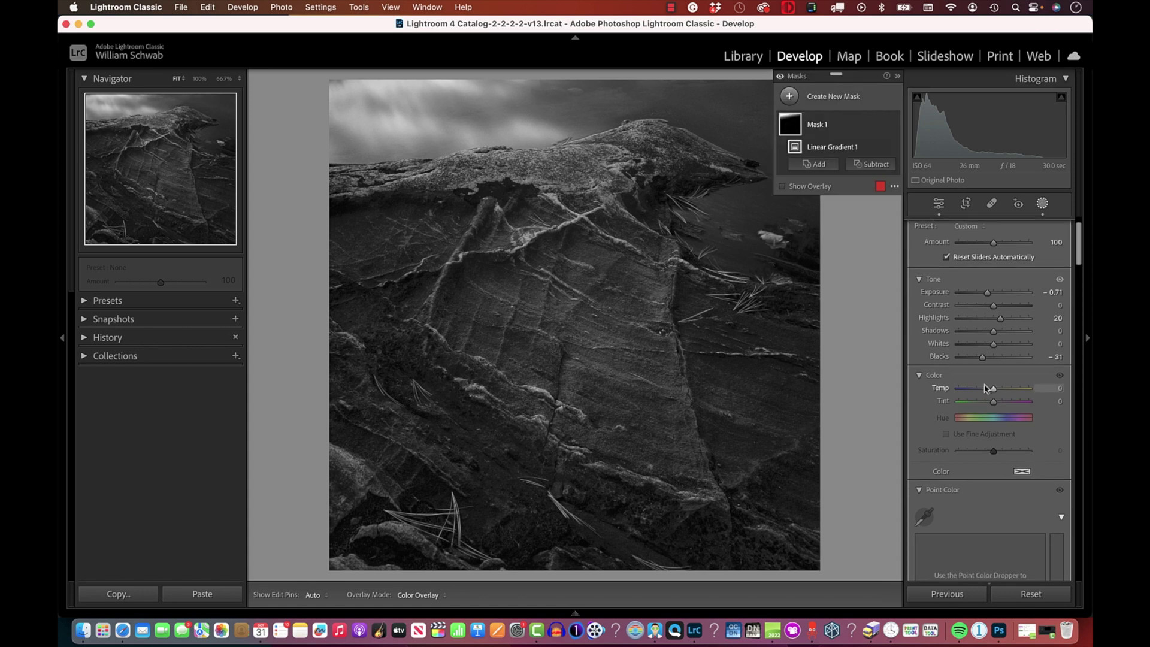
scroll(988, 384, "down", 10)
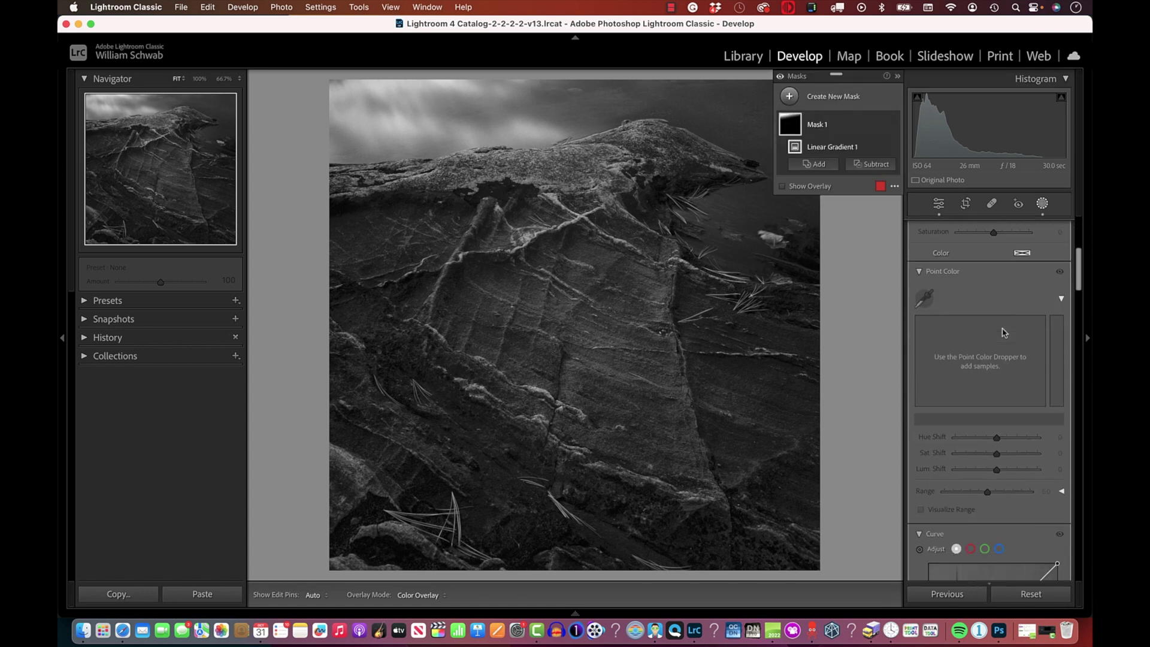
scroll(1004, 332, "up", 10)
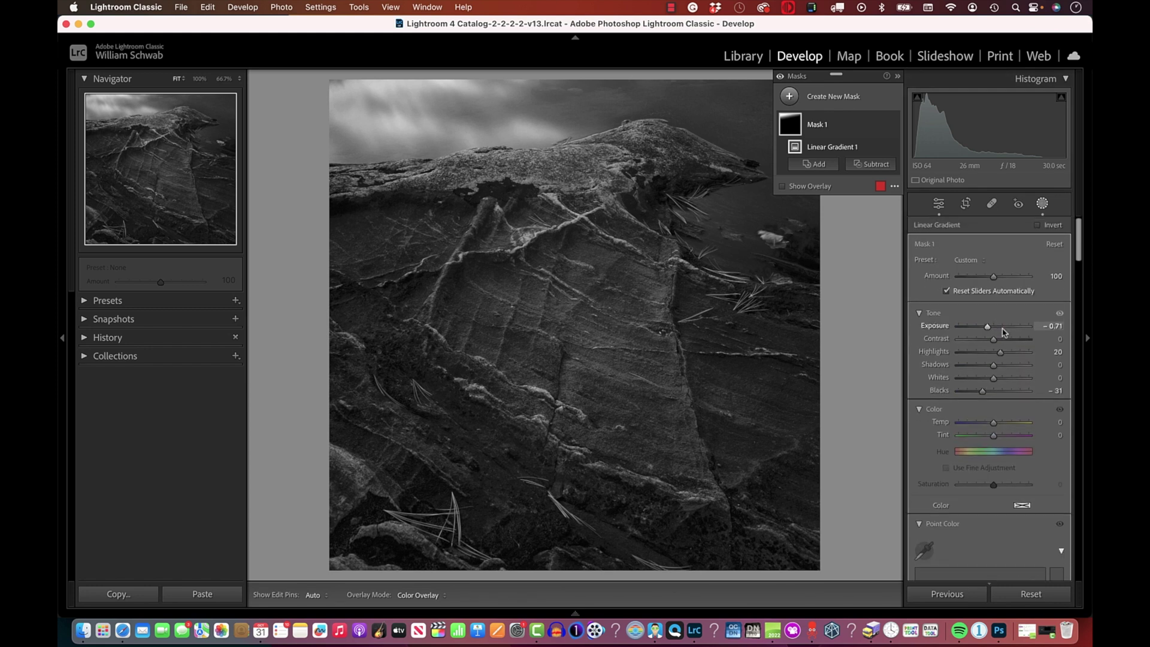
scroll(1002, 360, "down", 2)
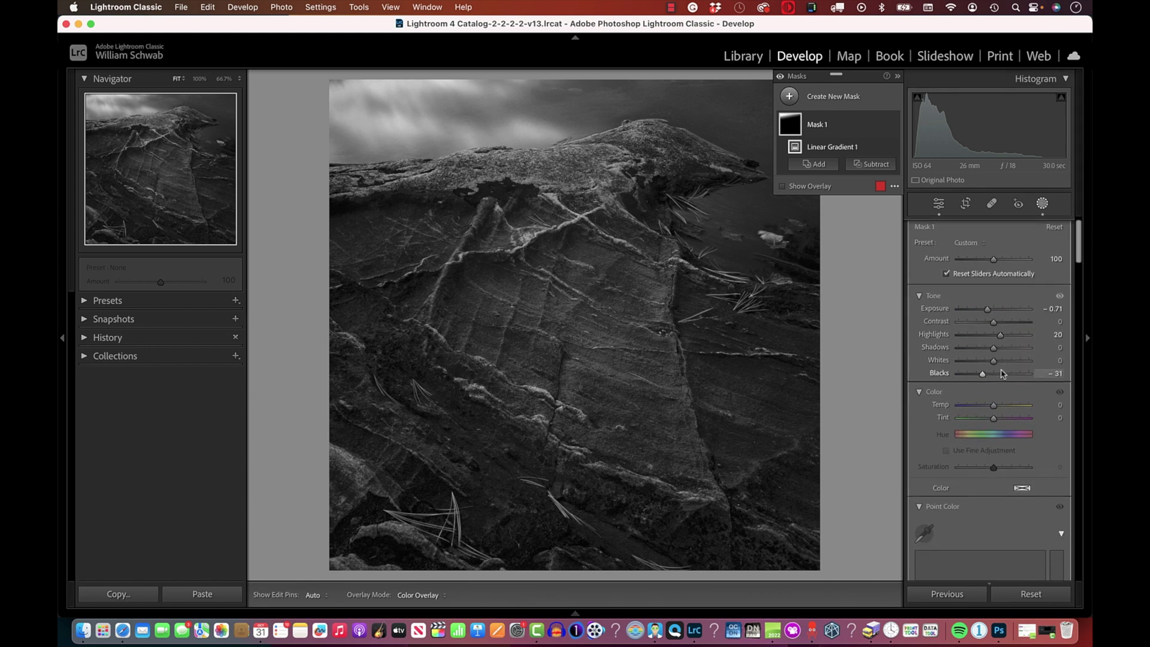
scroll(1002, 374, "down", 12)
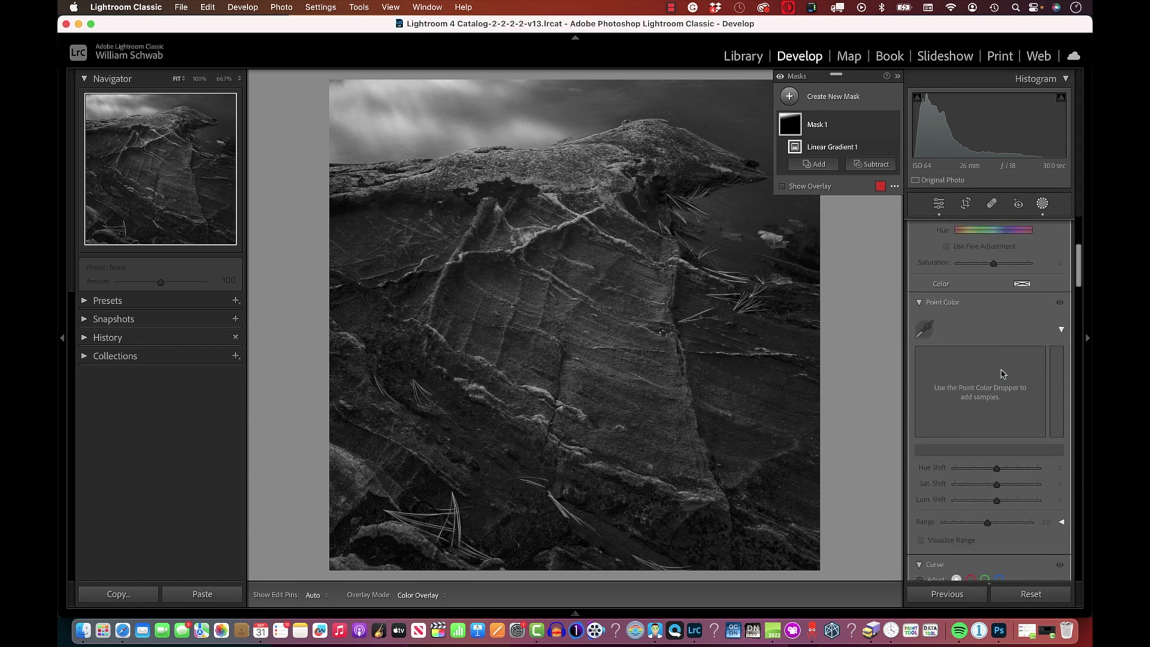
scroll(1002, 373, "down", 13)
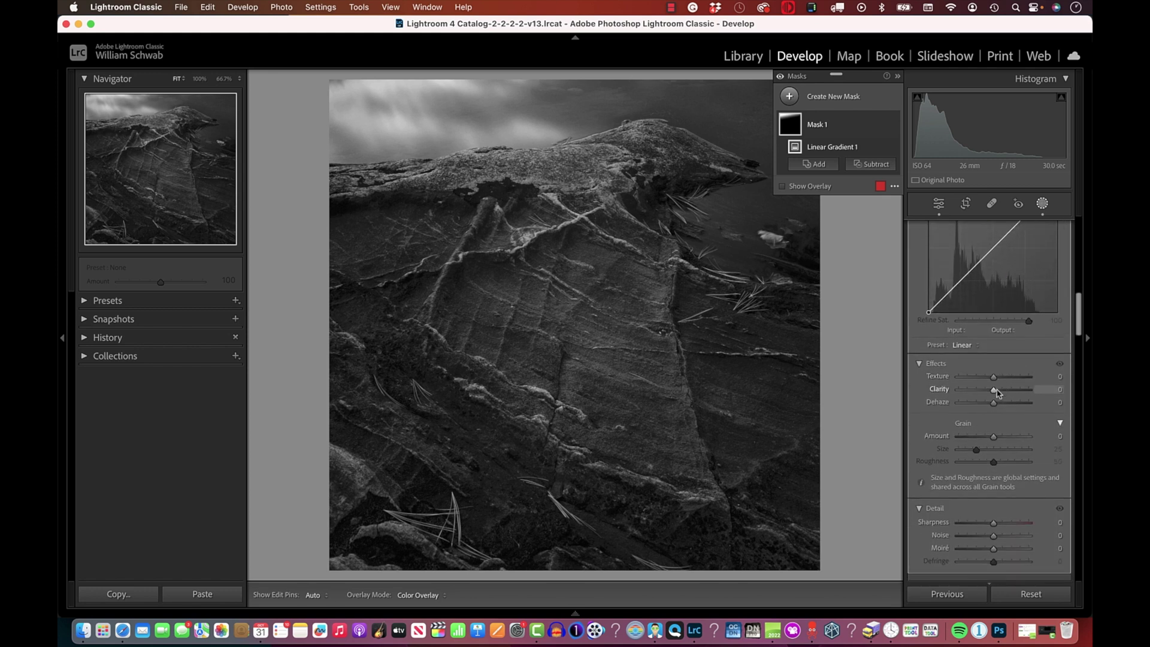
left_click_drag(994, 393, 1012, 395)
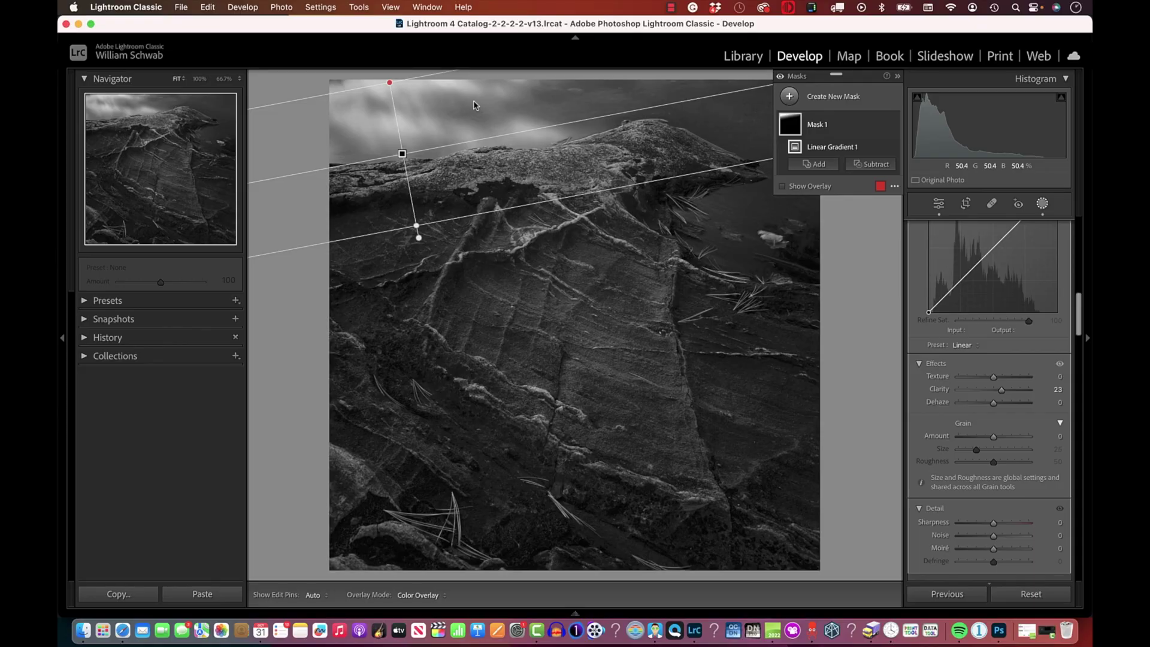
key("Escape")
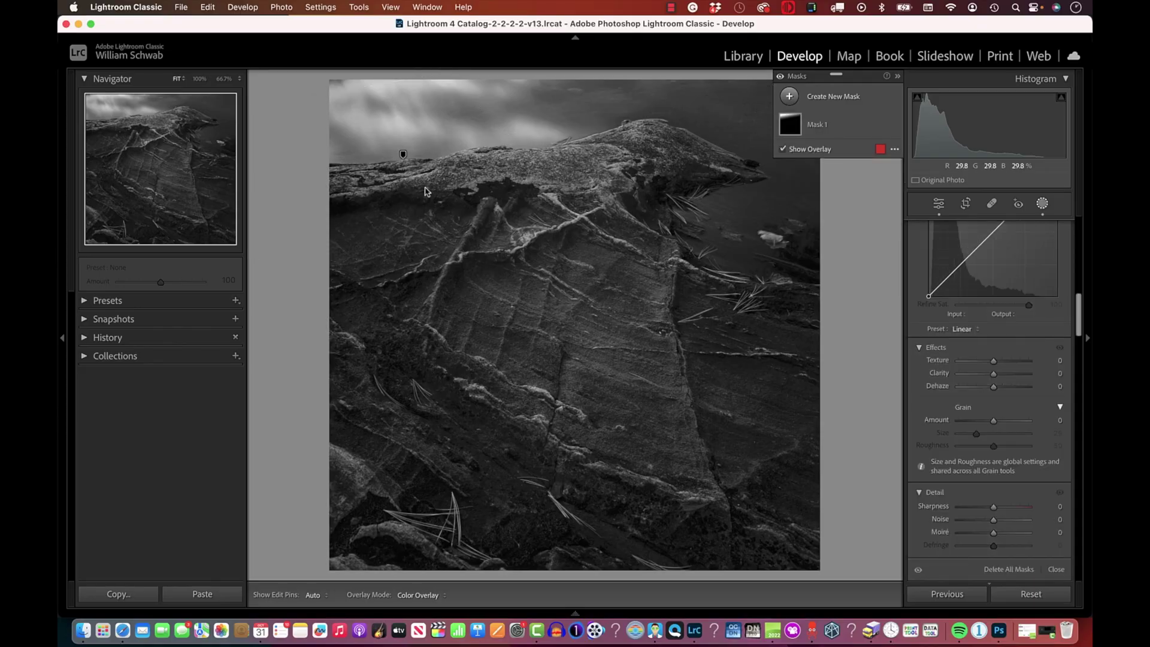
key("Escape")
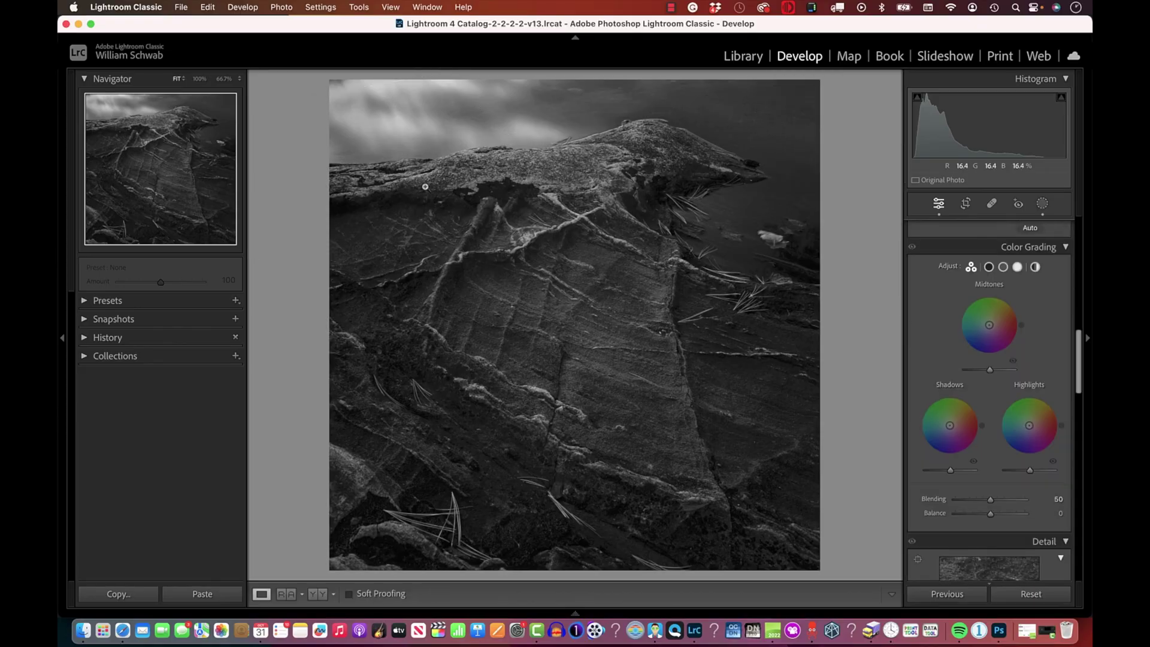
Step: Add a narrow, slightly tilted linear gradient mask along the photo's upper edge, covering only the topmost strip of sky
left_click(1042, 204)
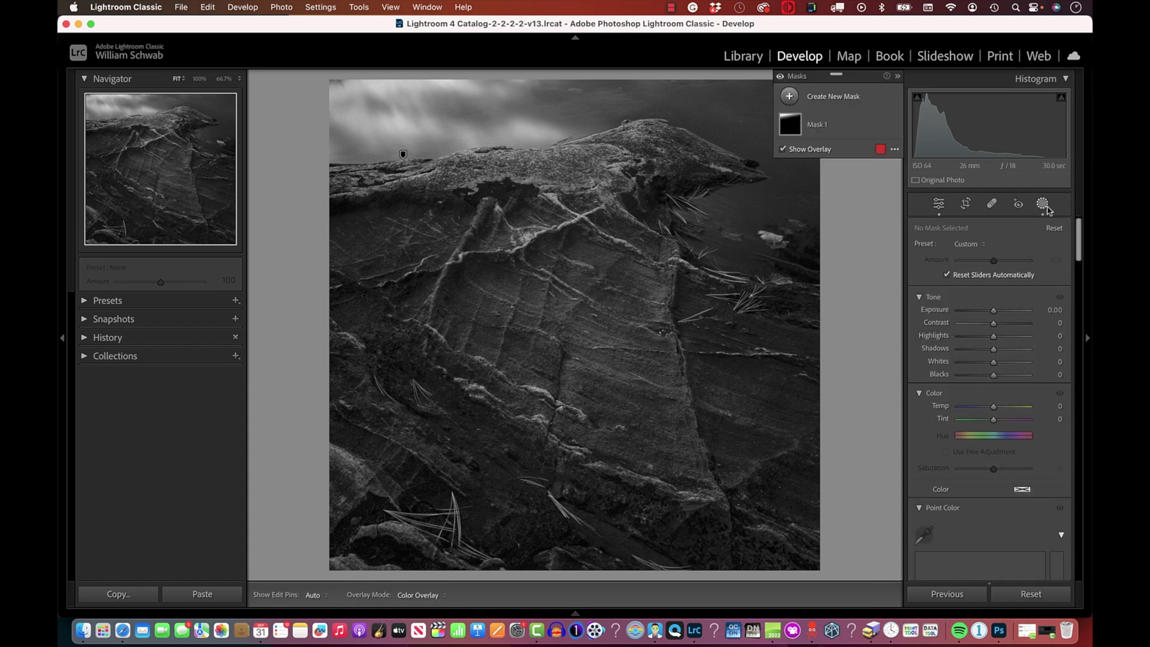
left_click(1046, 207)
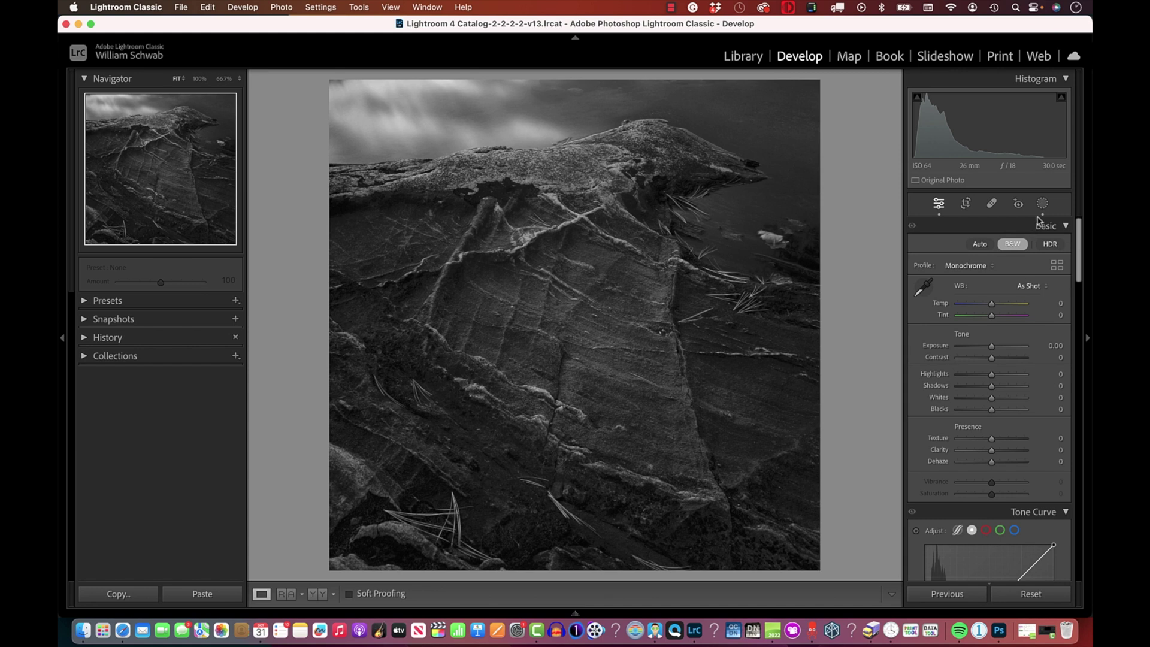
left_click(1041, 204)
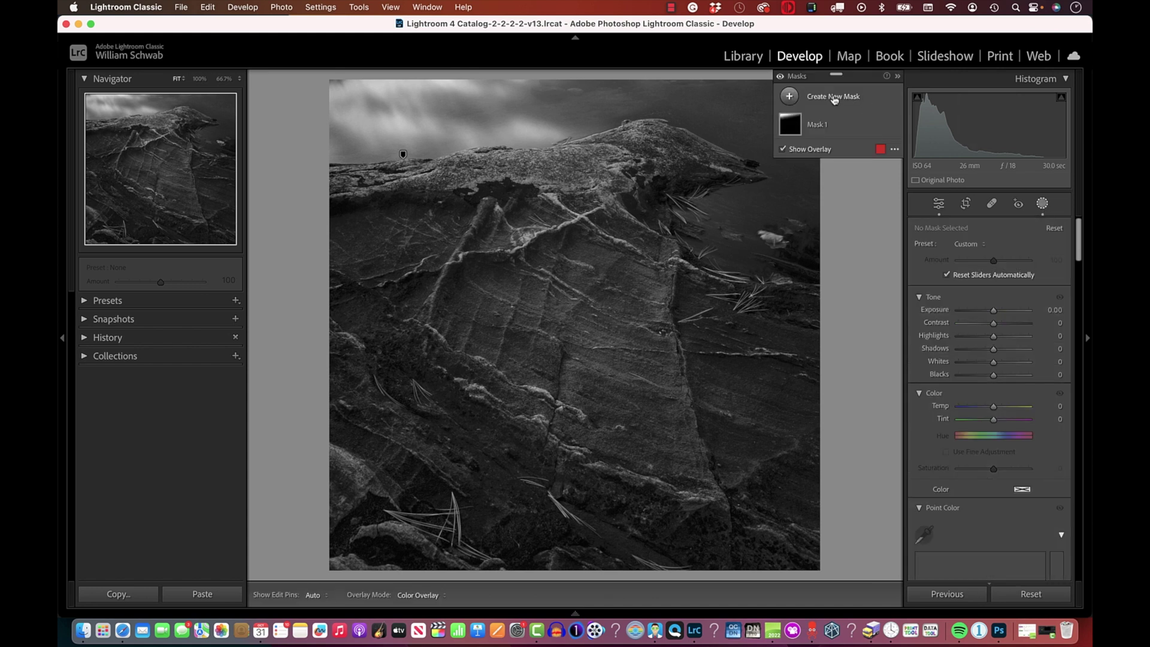
left_click(790, 97)
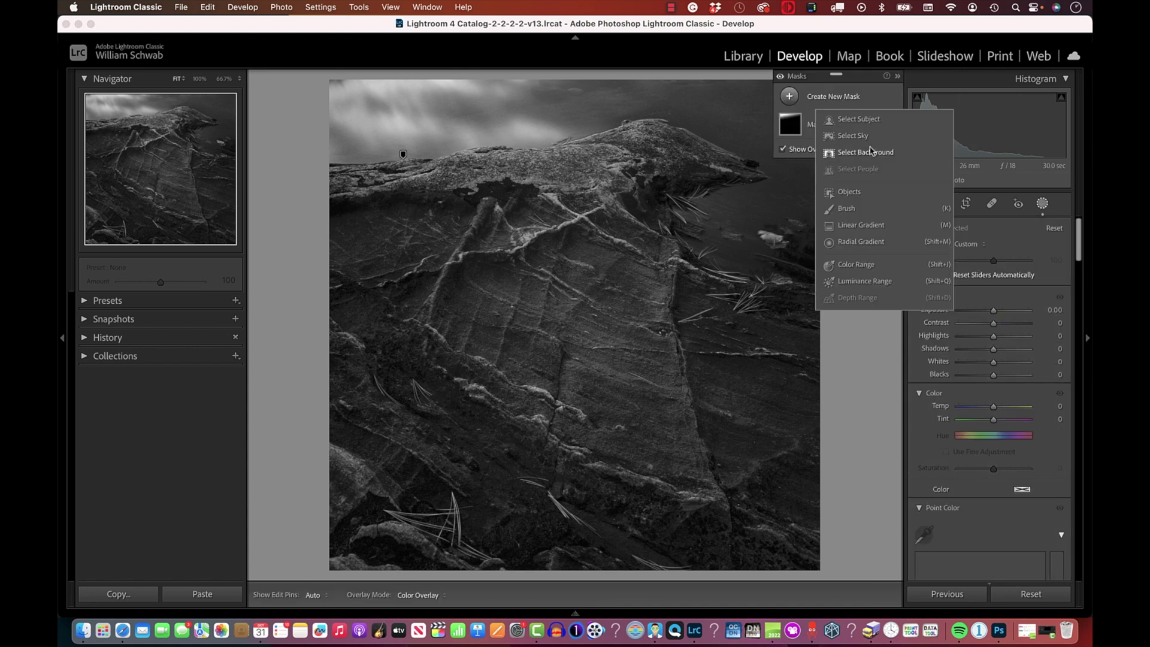
left_click(860, 226)
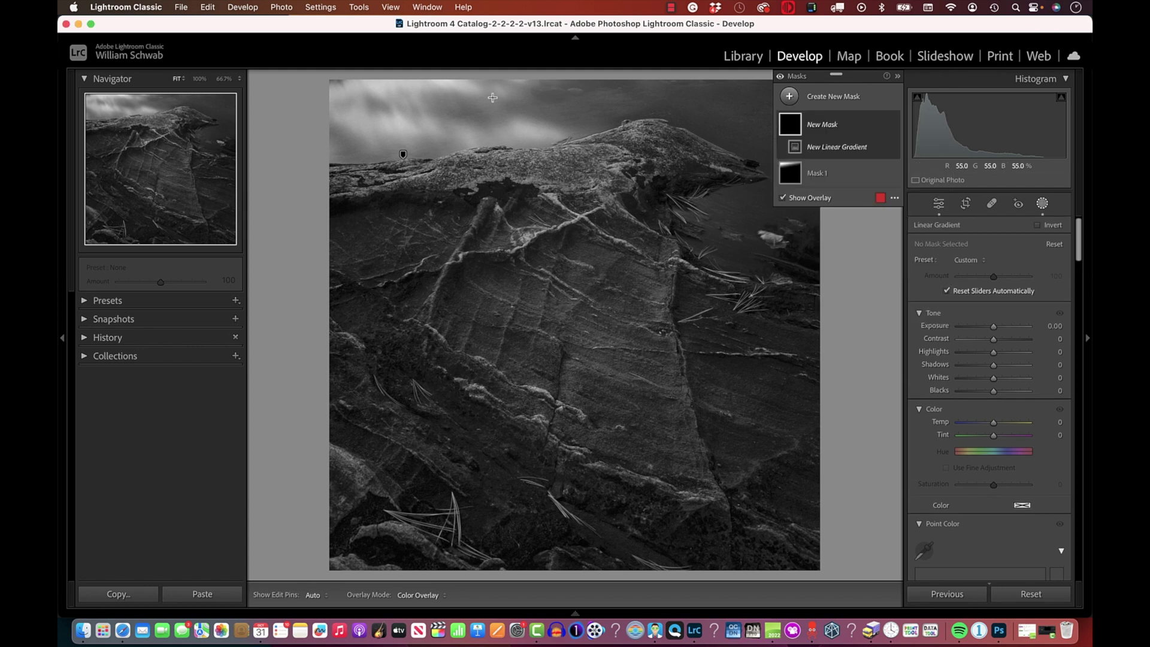
left_click_drag(410, 79, 412, 102)
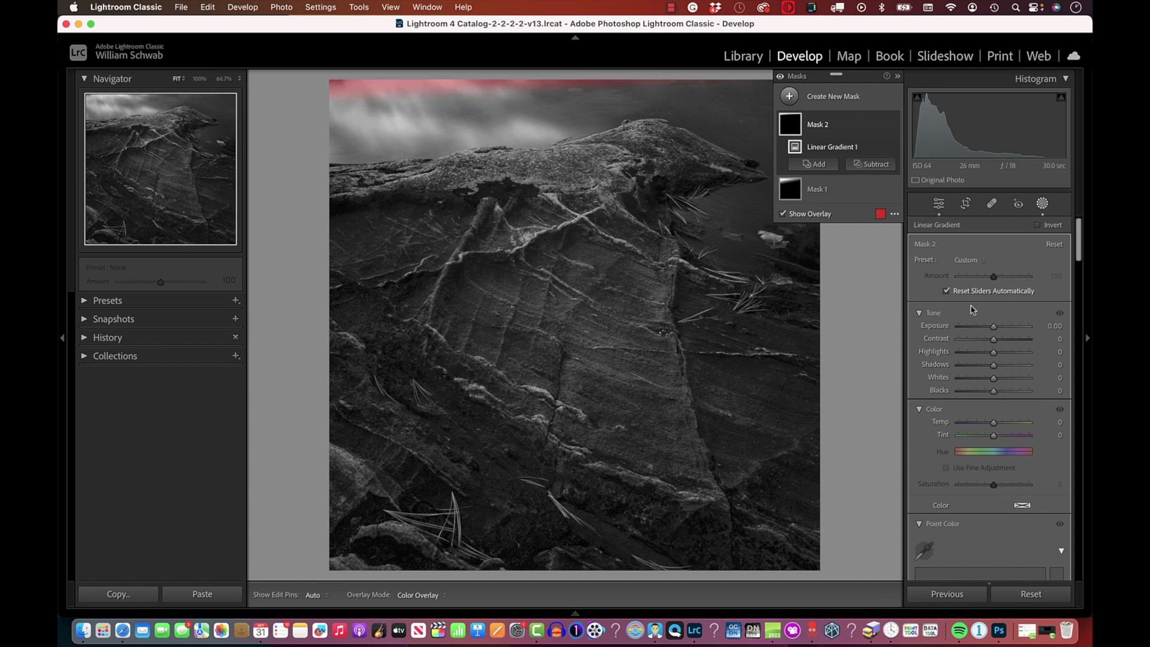
Step: Set the upper-edge gradient mask's Exposure to −0.90 and leave the masking tools
left_click_drag(993, 328, 985, 334)
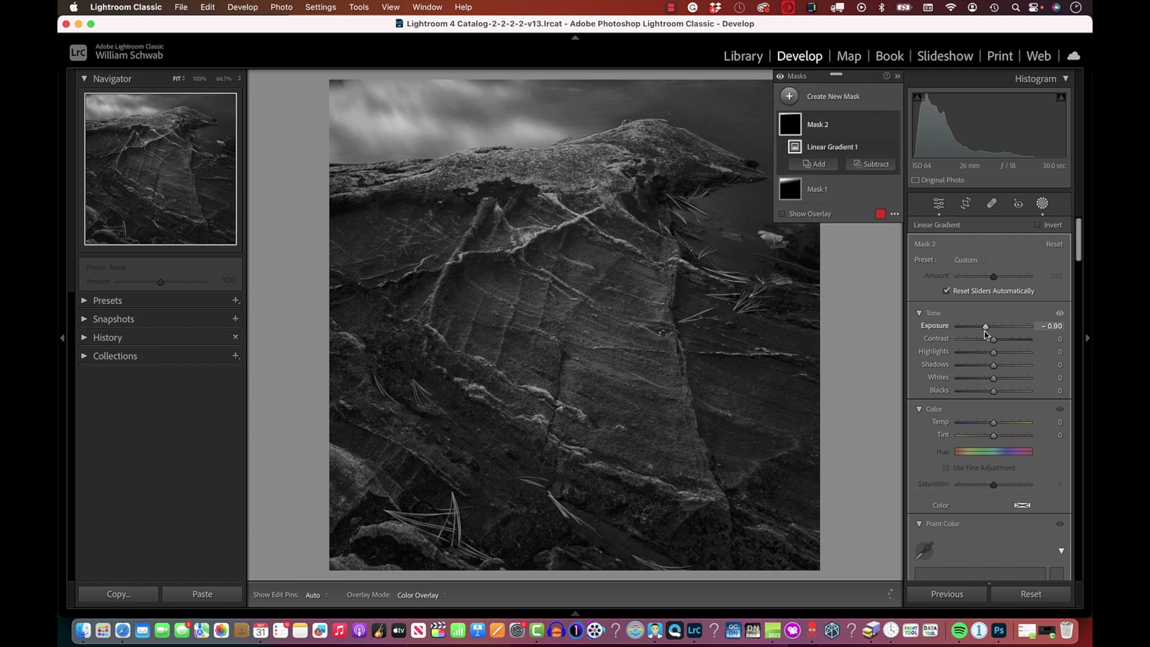
mouse_move(840, 273)
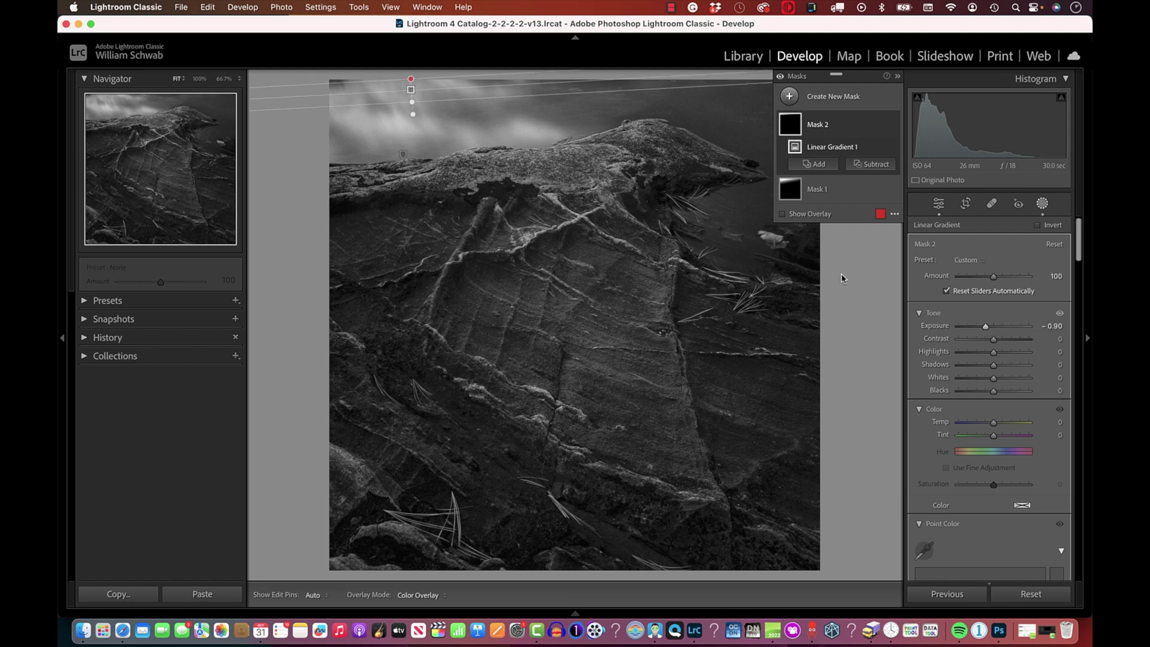
key("shift+w")
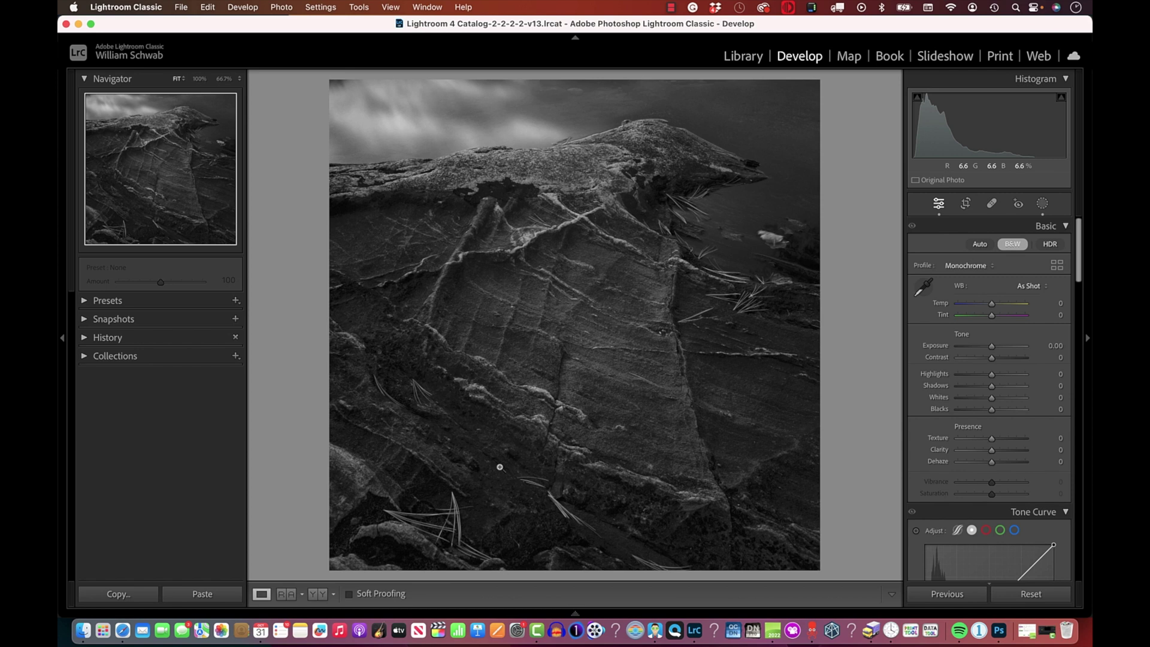
Step: Add a tilted linear gradient mask from the photo's lower edge up to the top of the rock, shortening its lower end and recentring it mid-rock
left_click(1042, 204)
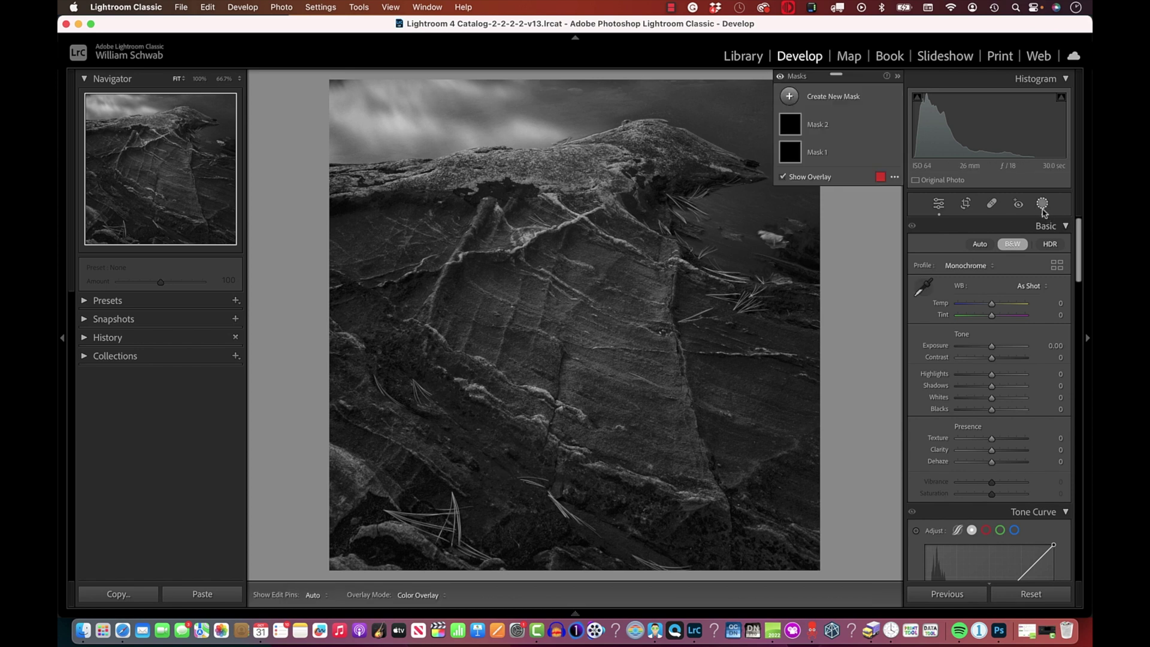
left_click(788, 96)
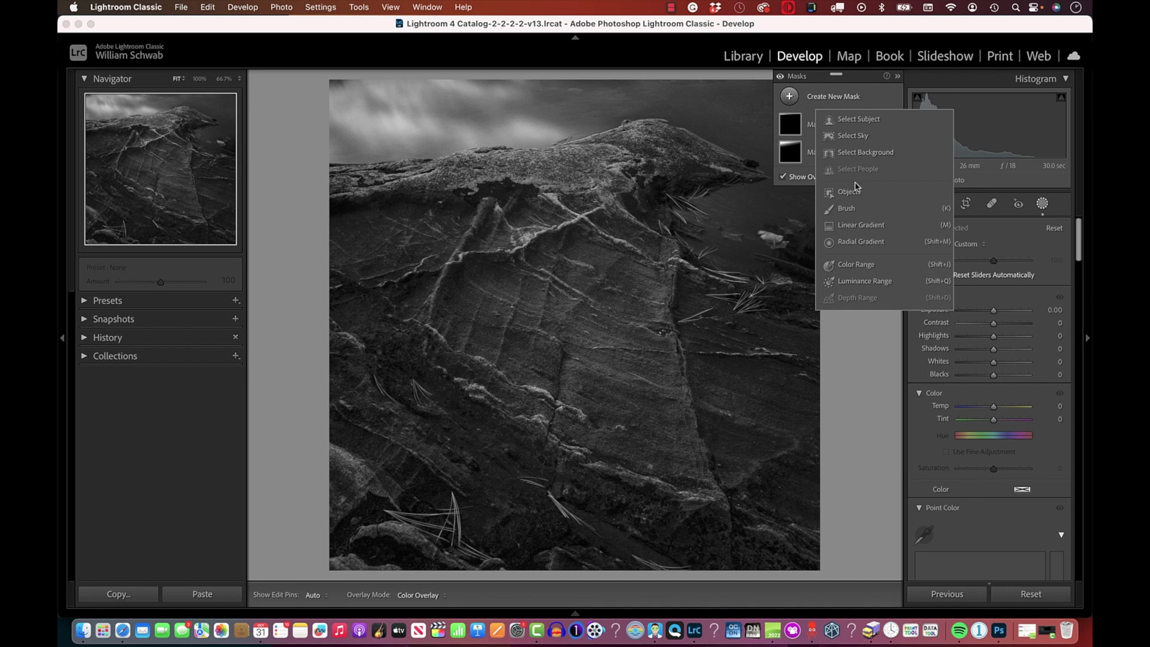
left_click(860, 224)
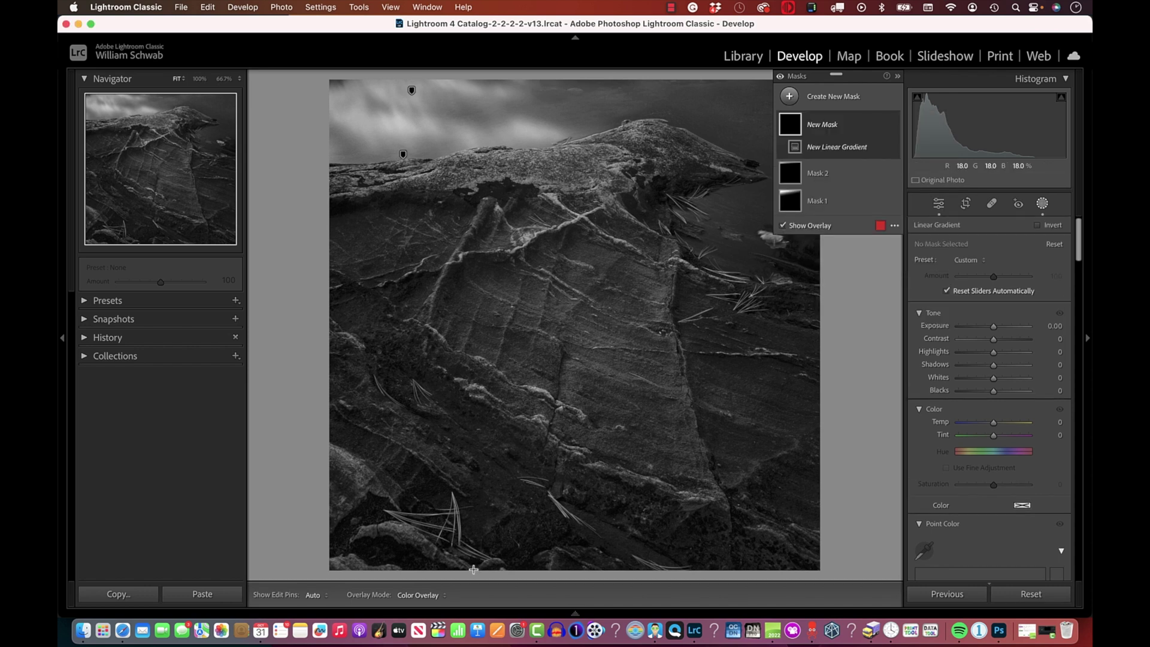
left_click_drag(473, 569, 566, 186)
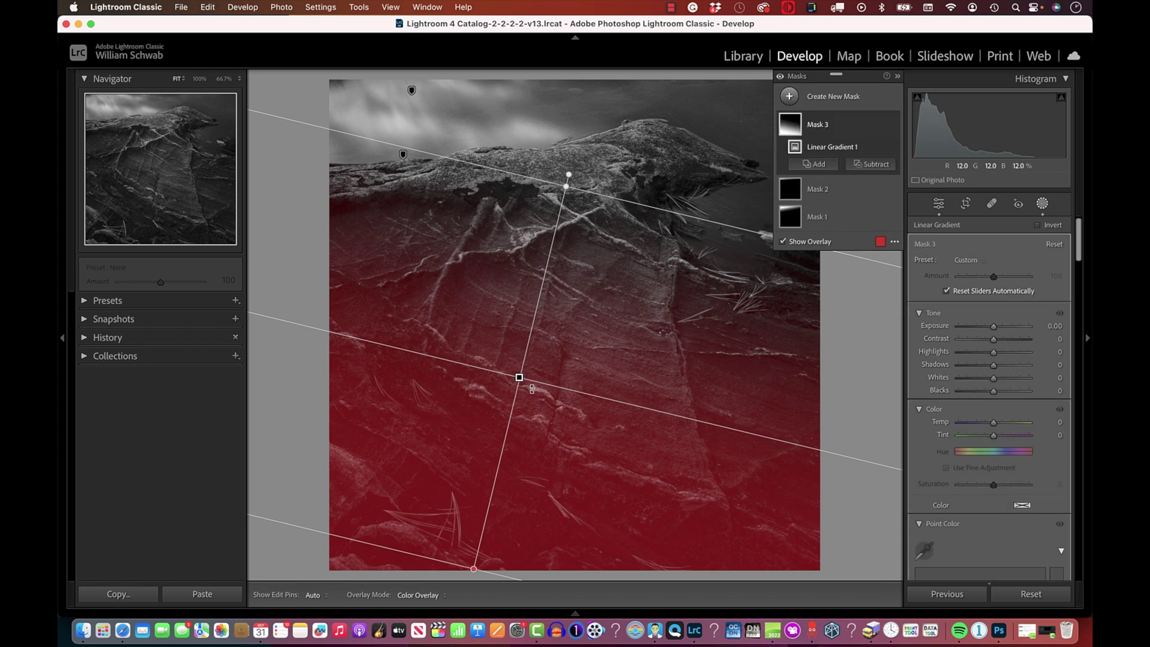
mouse_move(518, 378)
left_mouse_down()
mouse_move(513, 403)
mouse_move(522, 370)
left_mouse_up()
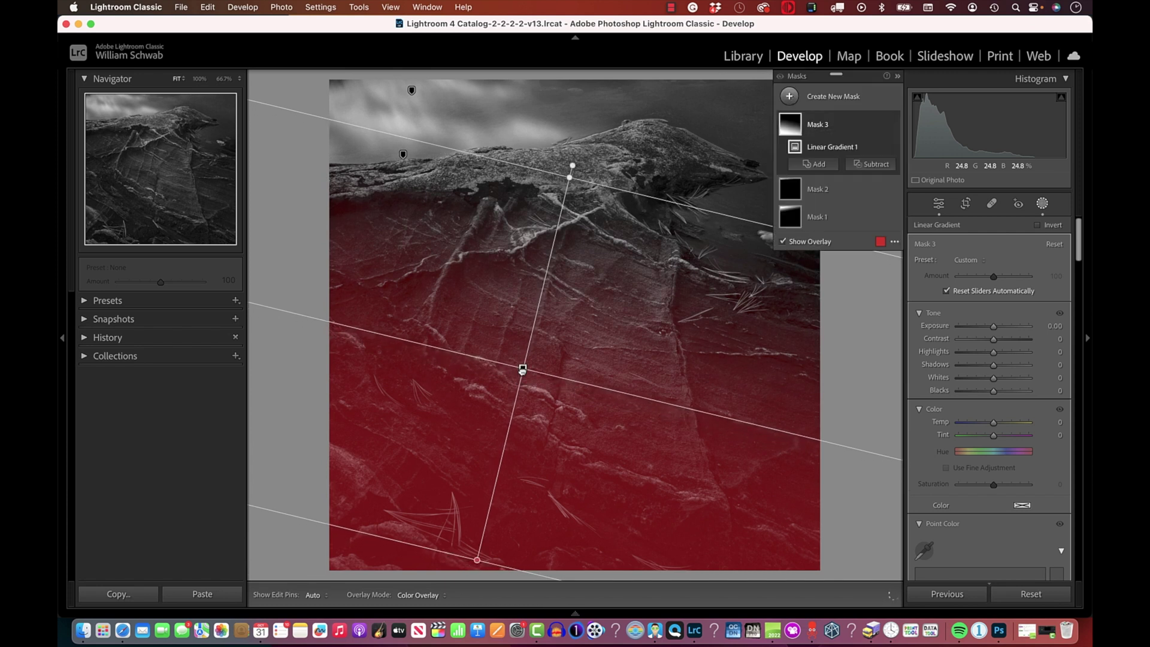
left_click_drag(477, 559, 483, 533)
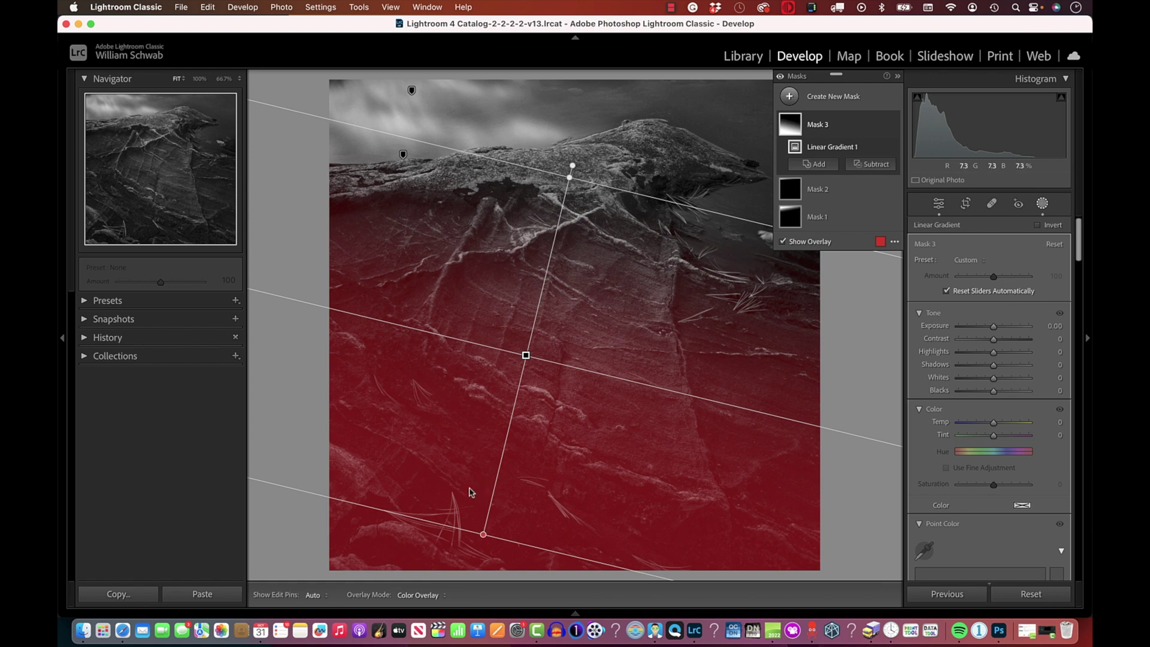
left_click_drag(526, 354, 521, 371)
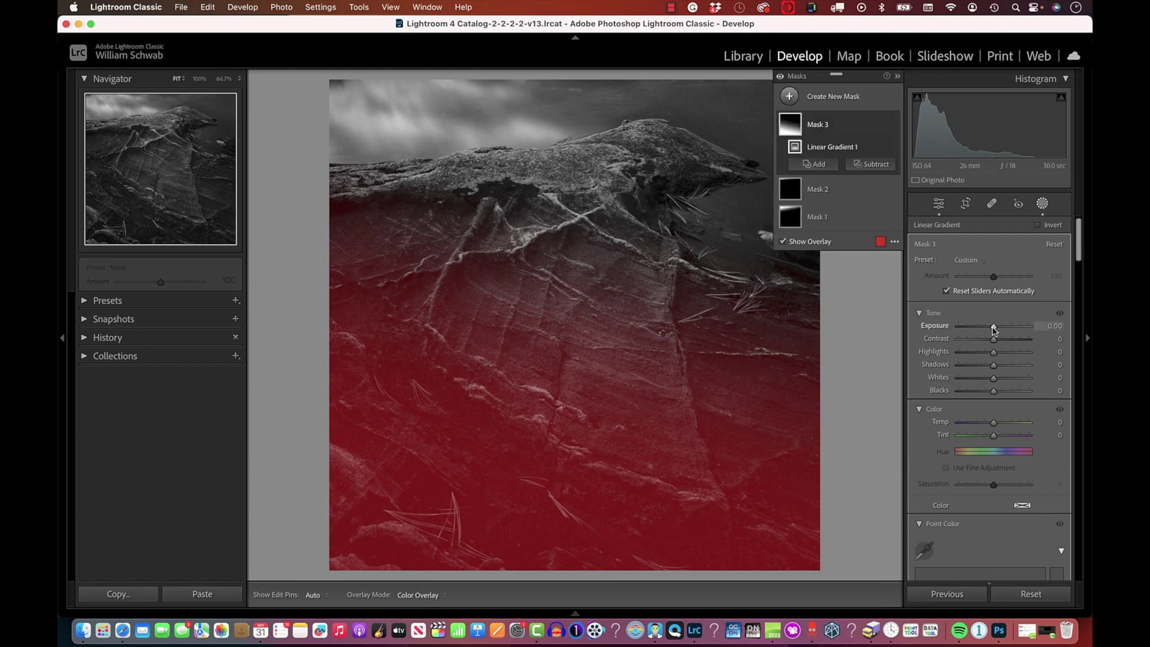
Step: Set the foreground rock gradient mask's Exposure to 0.67 and leave the masking tools
mouse_move(993, 328)
left_mouse_down()
mouse_move(1028, 328)
mouse_move(1002, 336)
left_mouse_up()
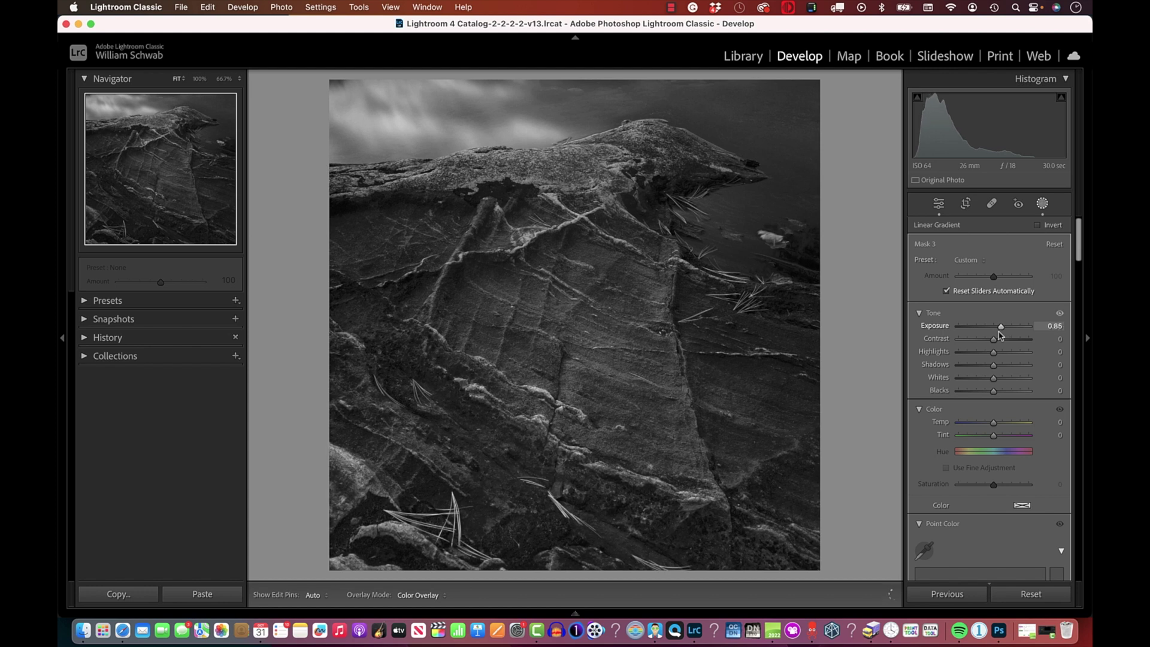
left_click_drag(999, 336, 999, 335)
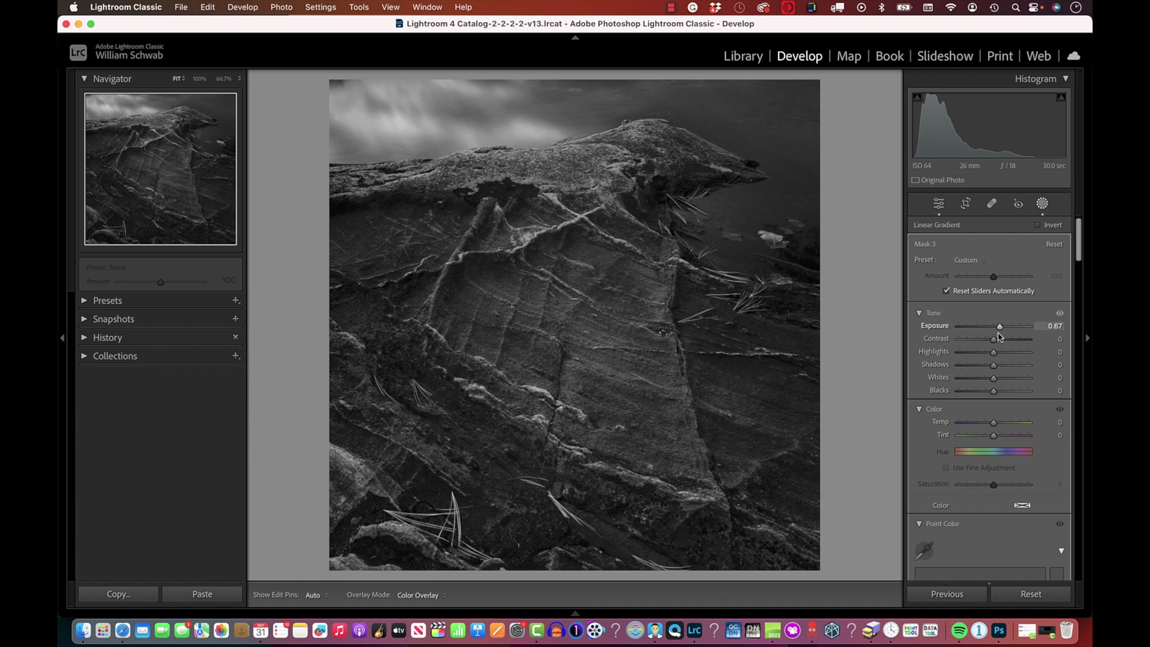
left_click_drag(999, 336, 999, 335)
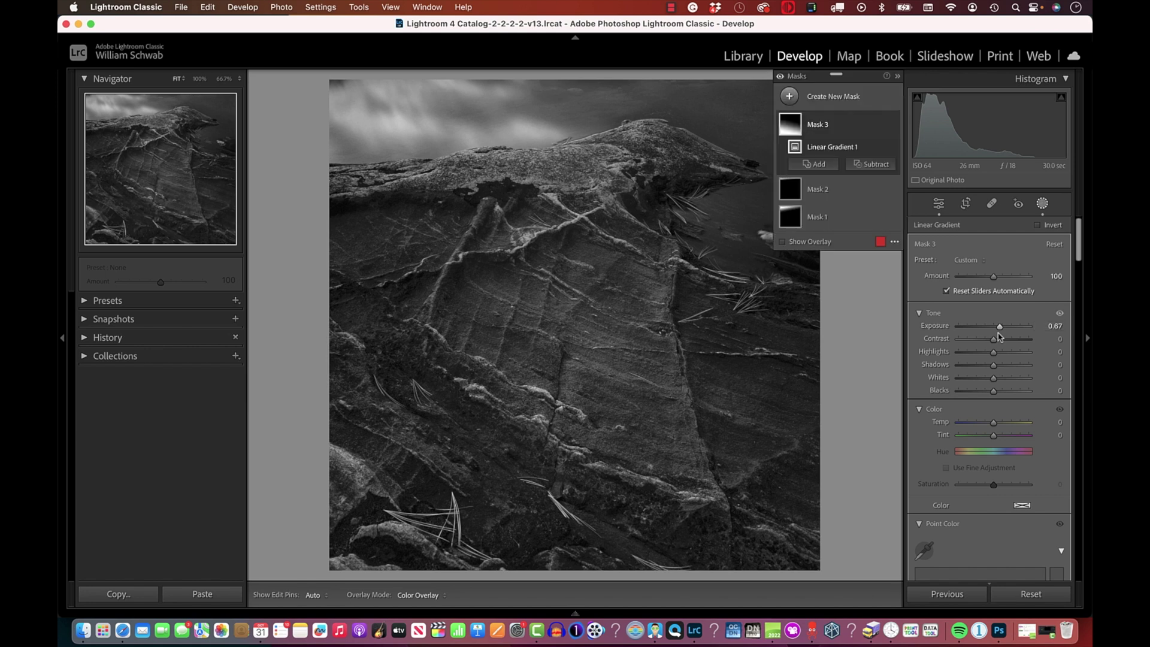
key("shift+w")
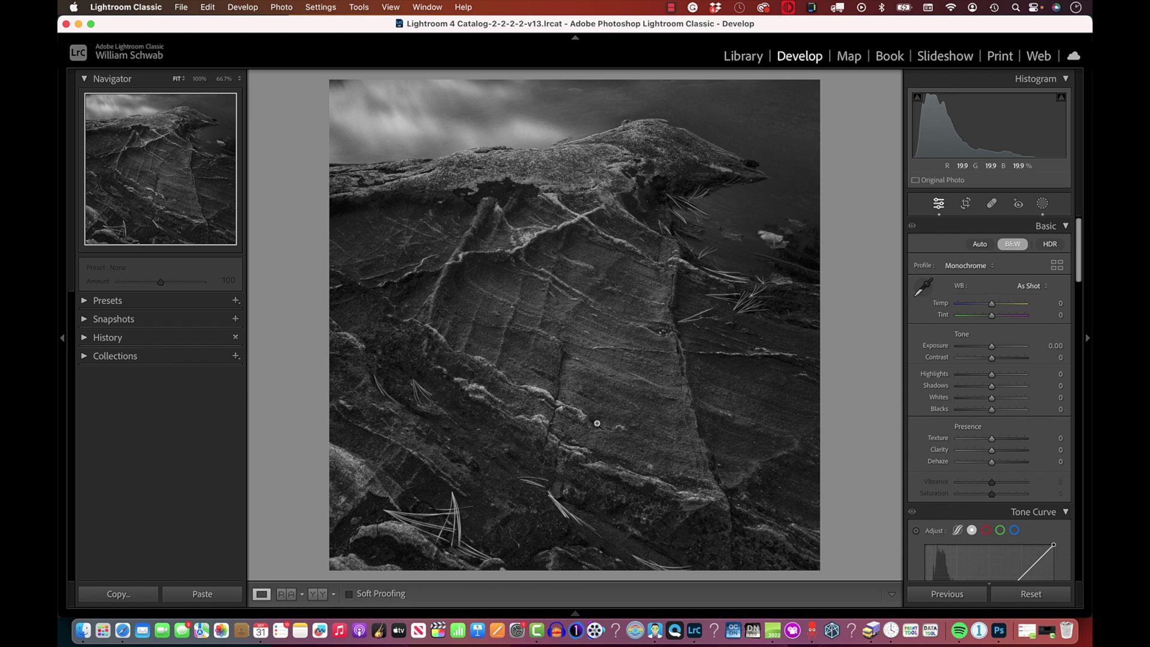
Step: Compare the black and white edit with the original colour version by switching repeatedly between before and after
key("backslash")
key("backslash")
key("backslash")
key("backslash")
key("backslash")
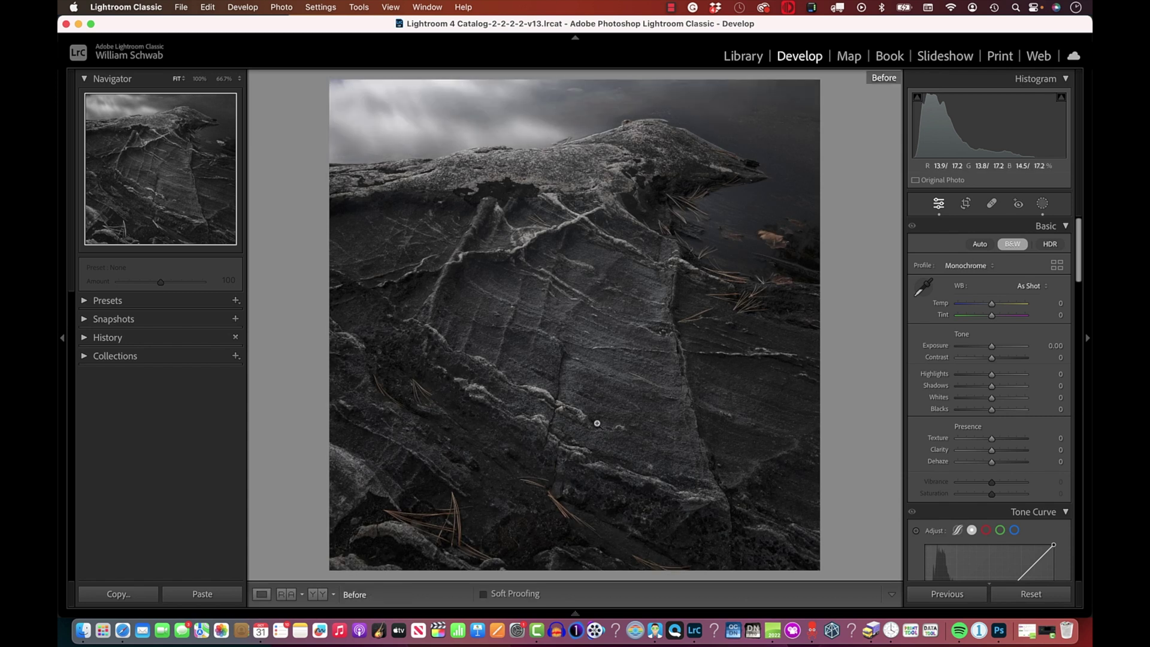
key("backslash")
key("backslash")
key("backslash")
key("backslash")
key("backslash")
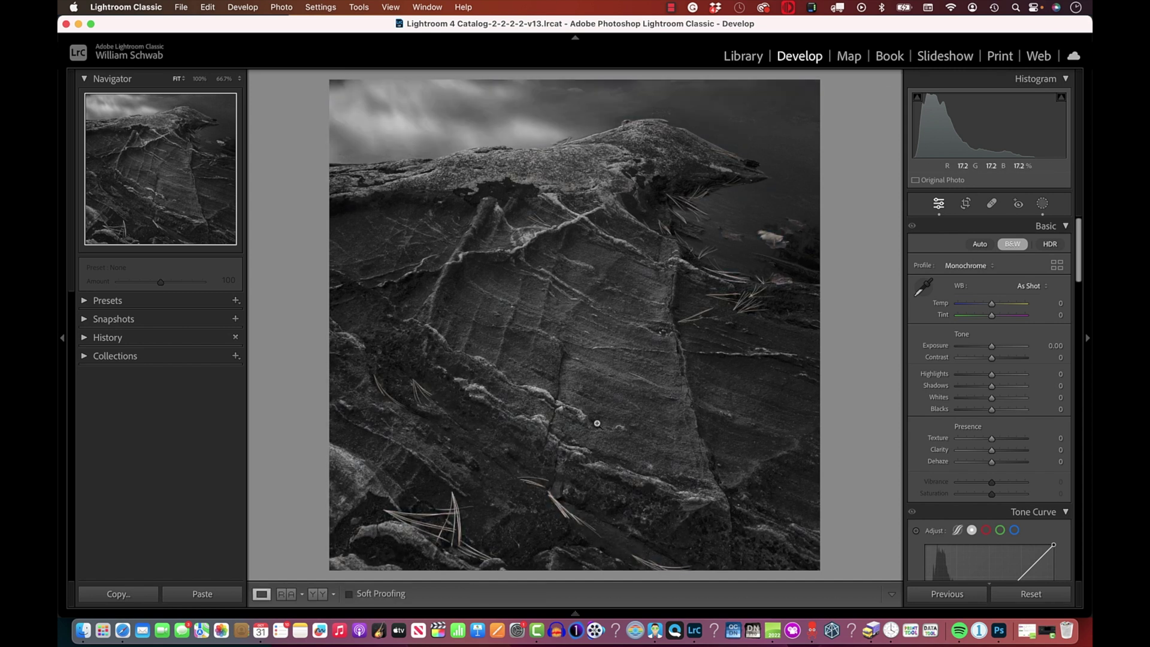
key("backslash")
key("backslash")
key("backslash")
key("backslash")
Step: Add another linear gradient mask from the top of the sky down to just below the rock's horizon line, slightly tilted
left_click(1043, 204)
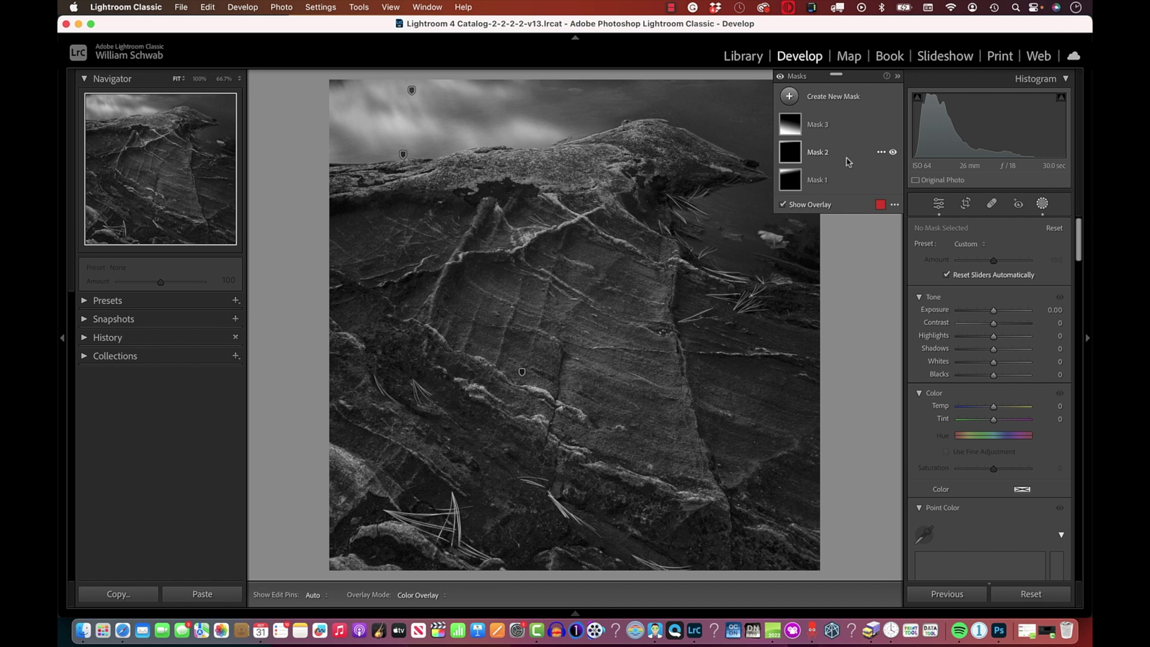
left_click(788, 98)
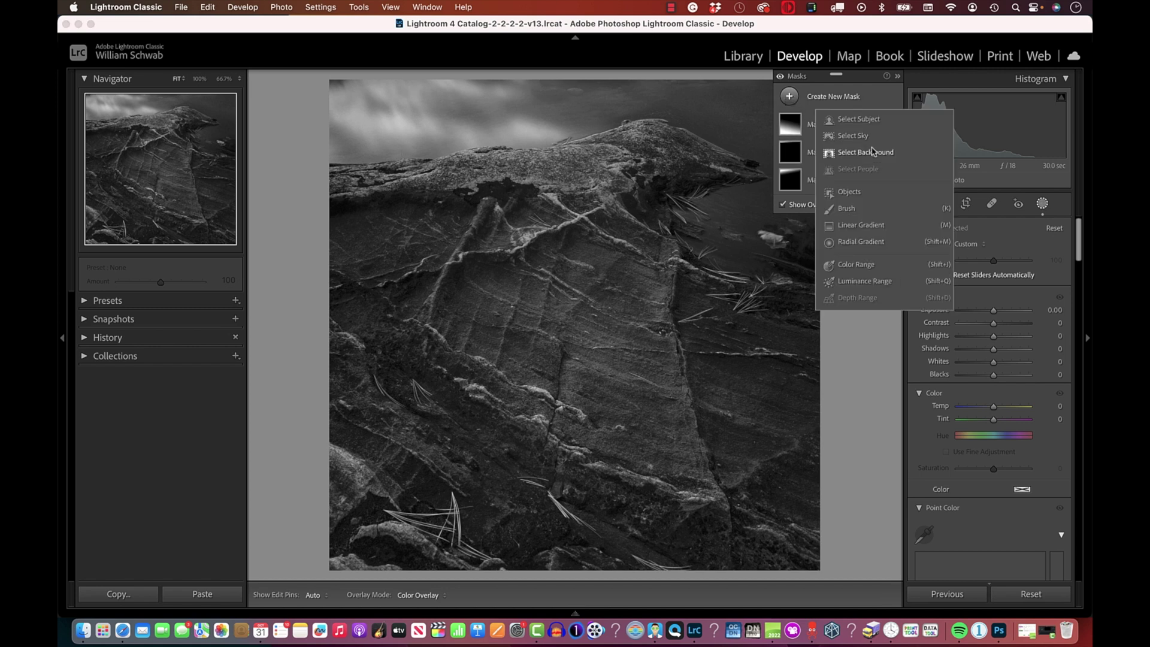
left_click(867, 225)
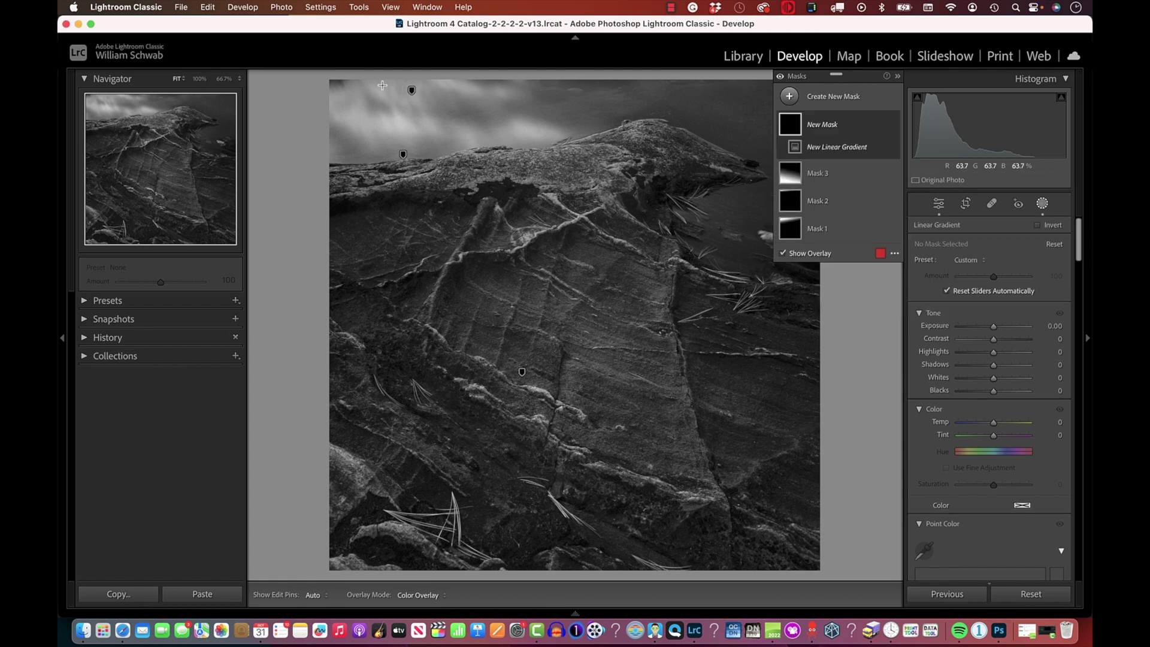
left_click_drag(384, 97, 389, 202)
Step: Set the Exposure of the new gradient mask over the sky and upper rock to −0.48
mouse_move(824, 162)
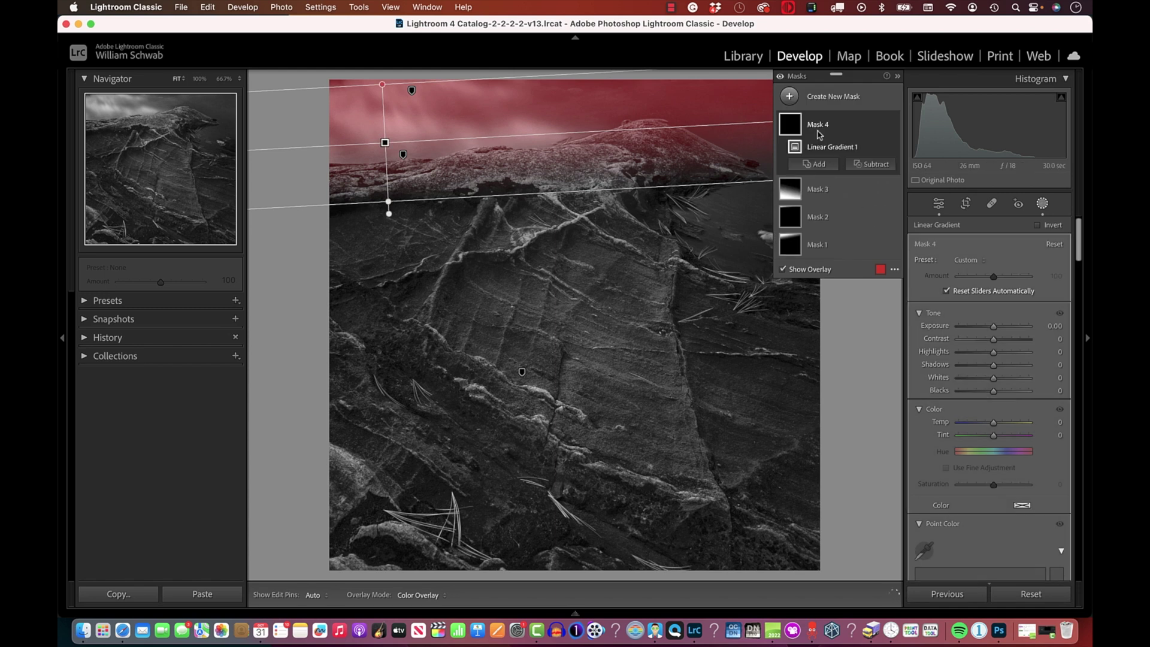
left_click_drag(979, 325, 986, 331)
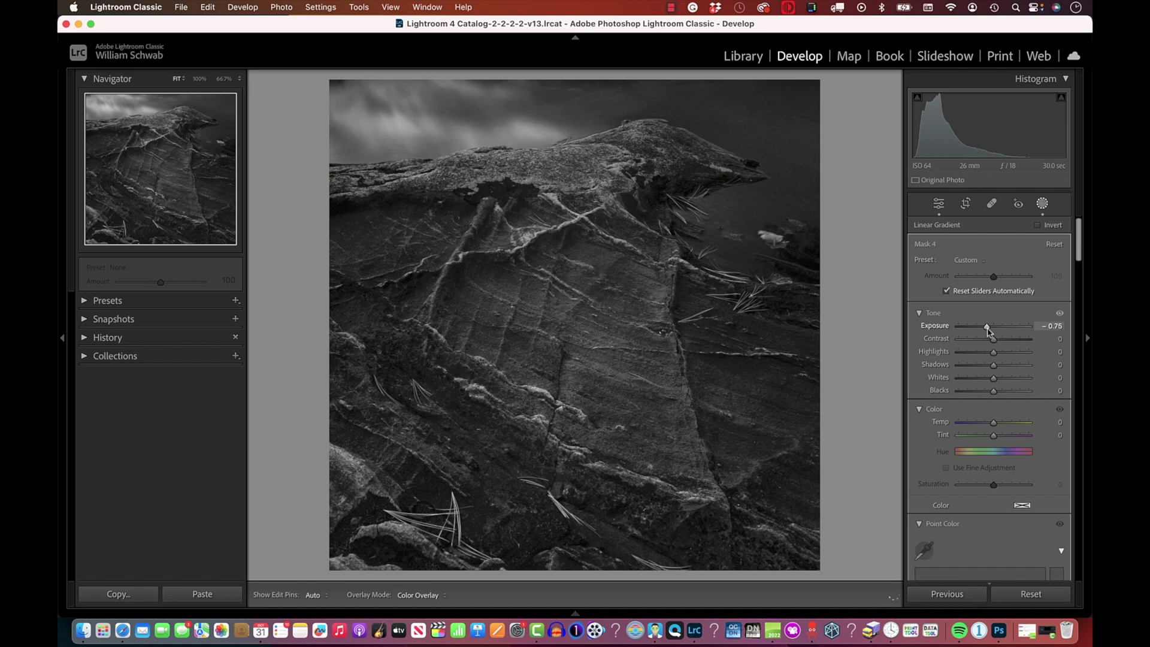
left_click_drag(987, 332, 988, 333)
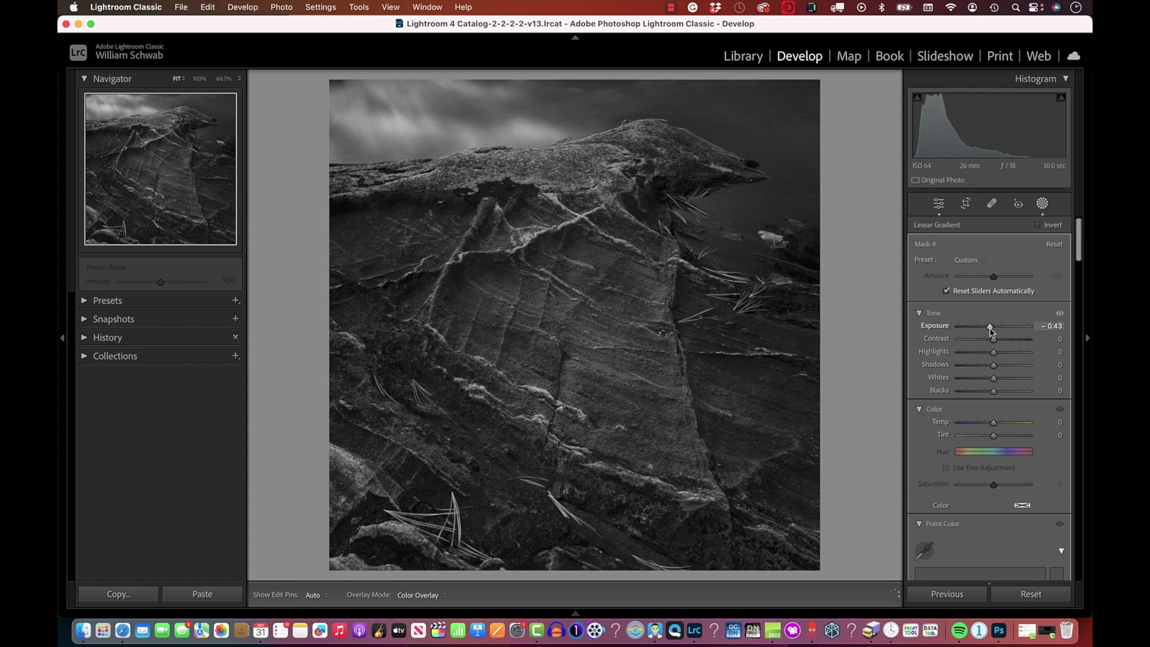
left_click_drag(989, 331, 990, 330)
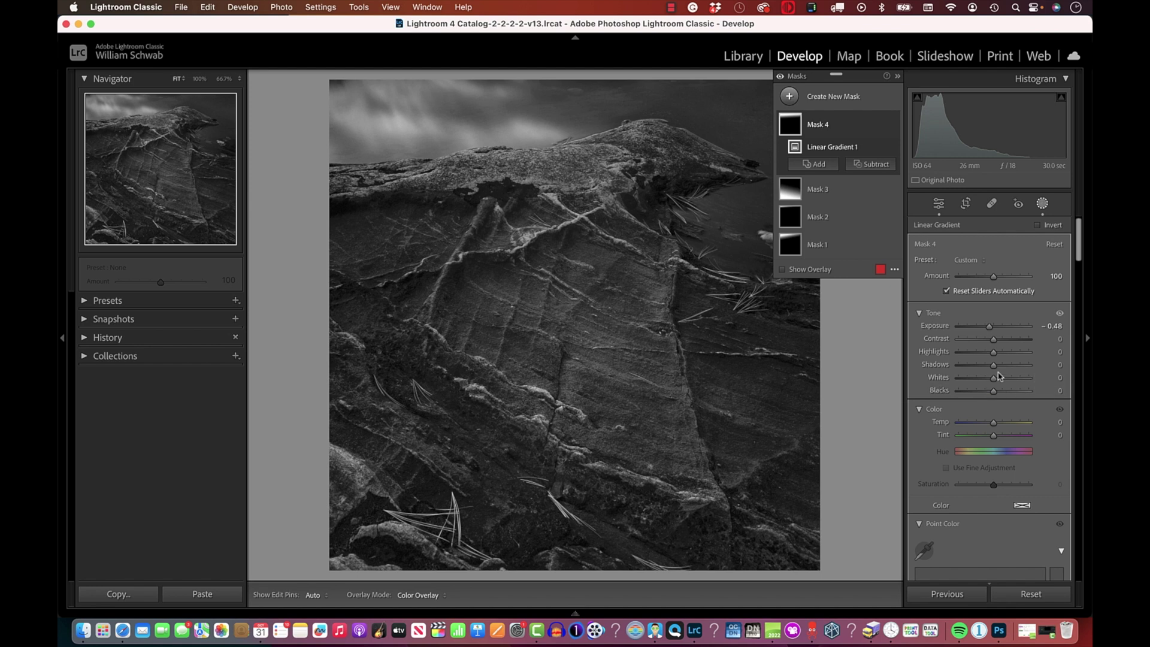
Step: Set the Clarity of the gradient mask over the sky and upper rock to 22 and leave the masking tools
scroll(999, 377, "down", 10)
scroll(999, 377, "down", 10)
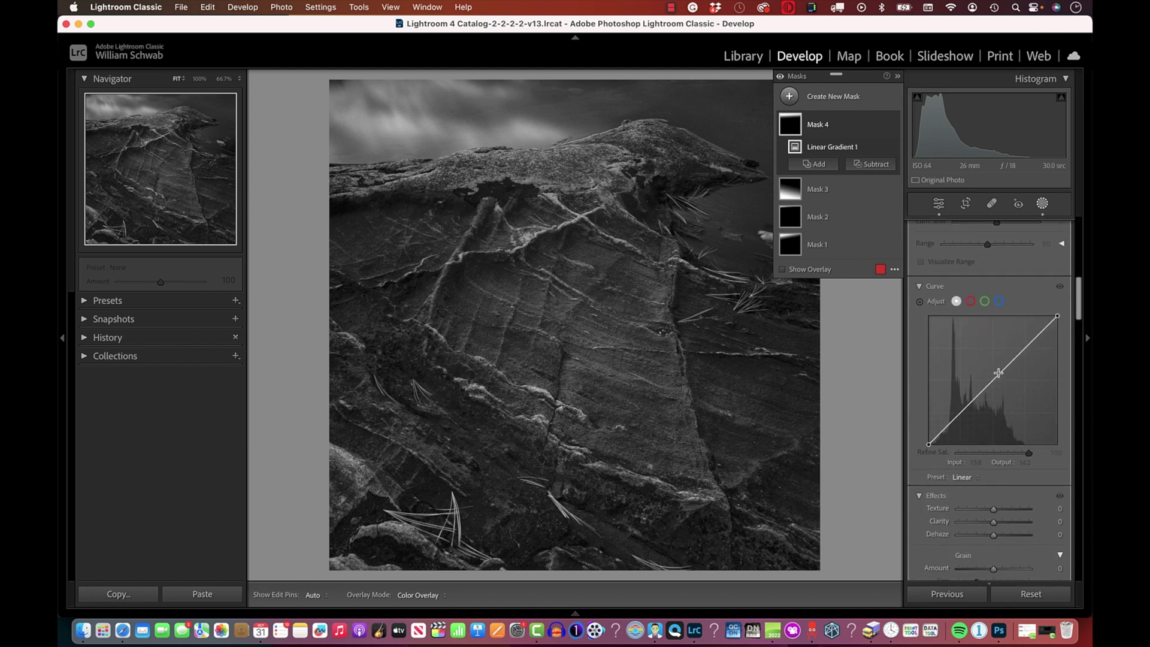
left_click_drag(996, 369, 1006, 375)
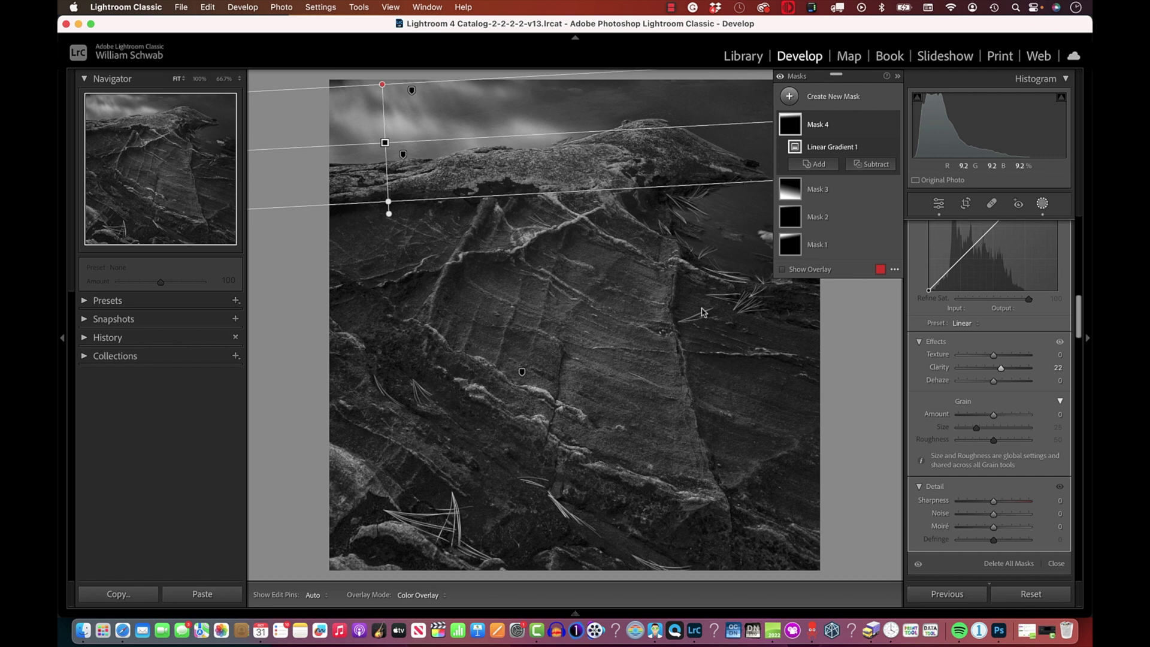
key("shift+w")
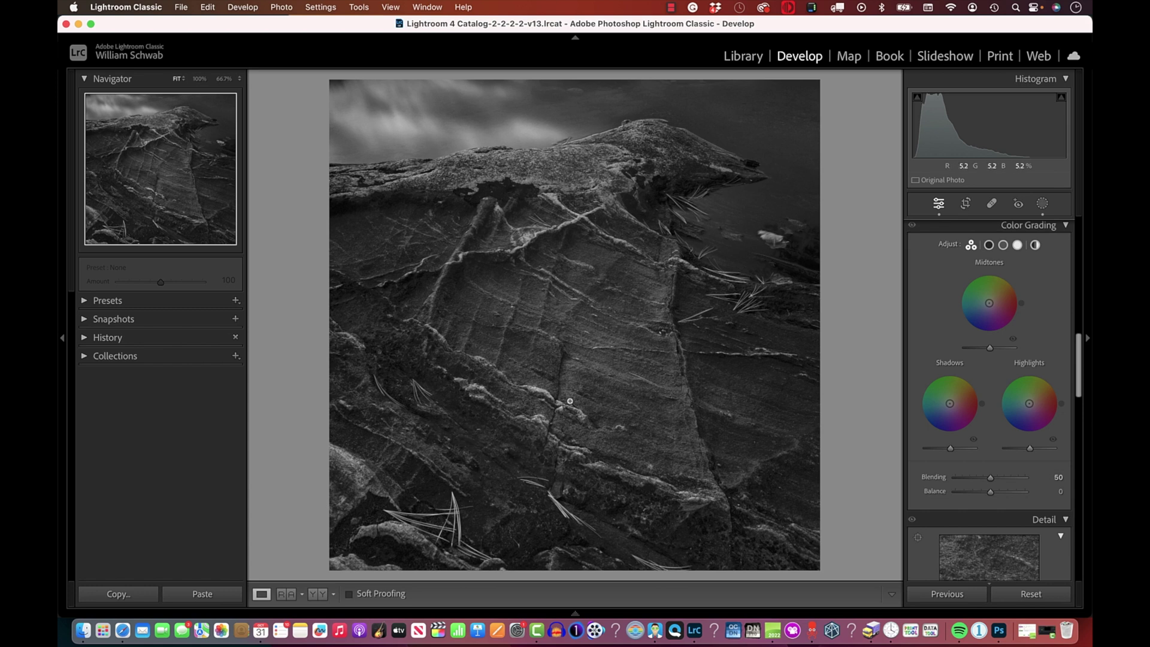
Step: Add a diagonal linear gradient mask covering the photo's lower-left corner, fading out toward the centre of the rock
left_click(1042, 205)
left_click(789, 96)
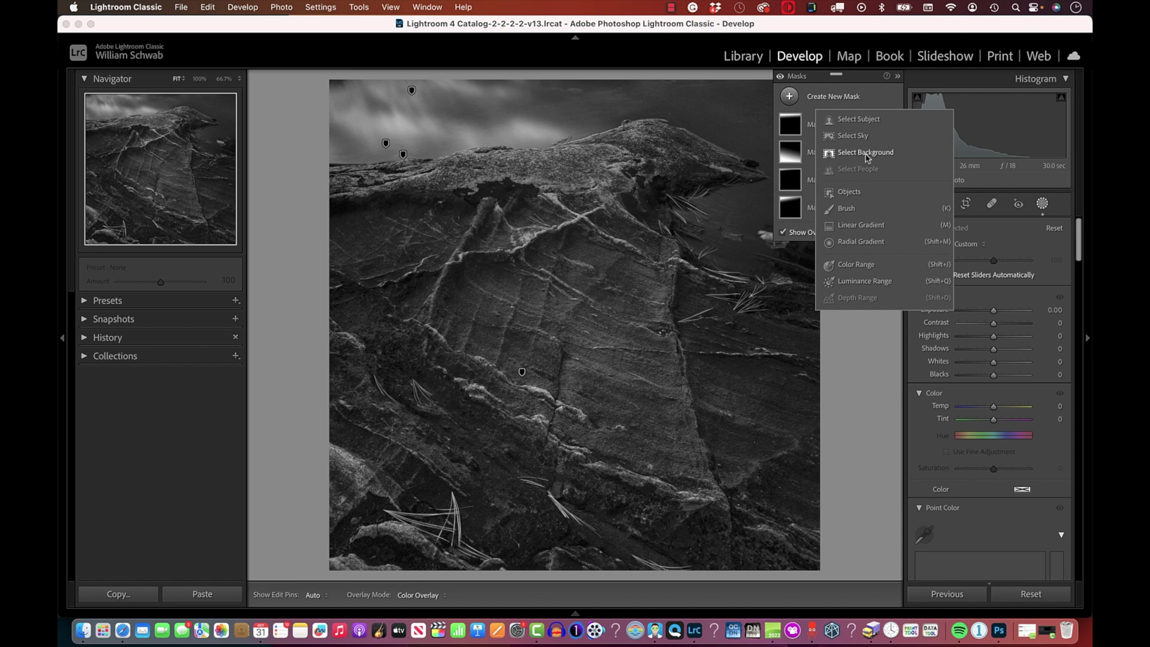
left_click(858, 224)
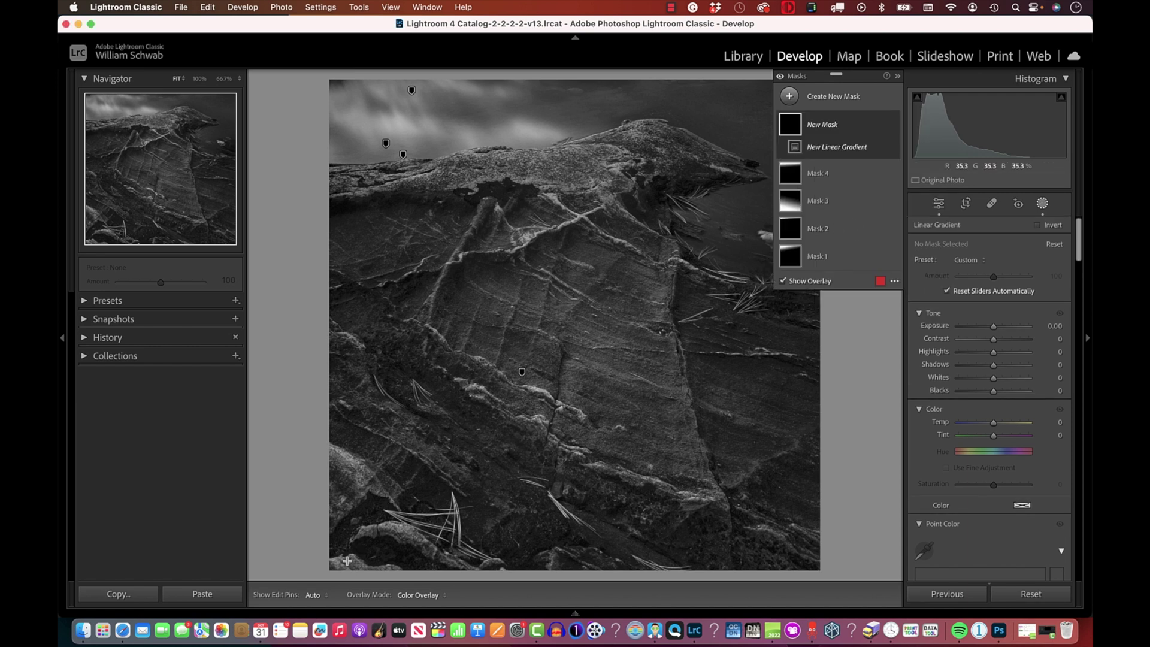
left_click_drag(349, 558, 420, 447)
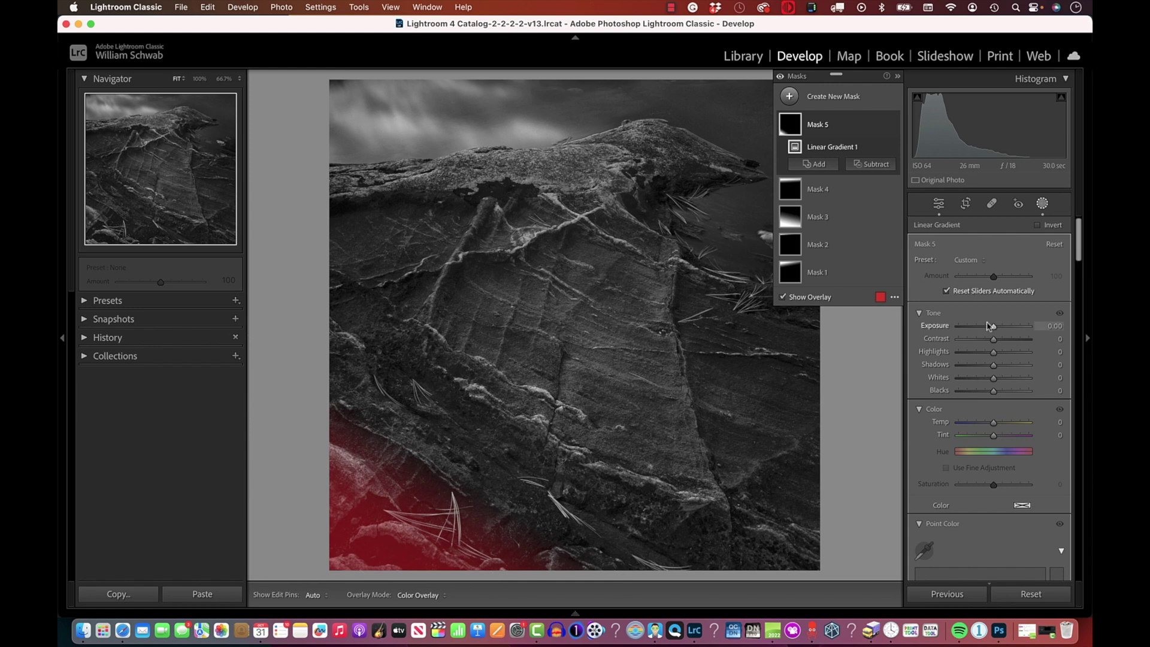
Step: Set the Exposure of the lower-left corner gradient mask to −1.35 and deselect the mask
left_click_drag(992, 328, 979, 330)
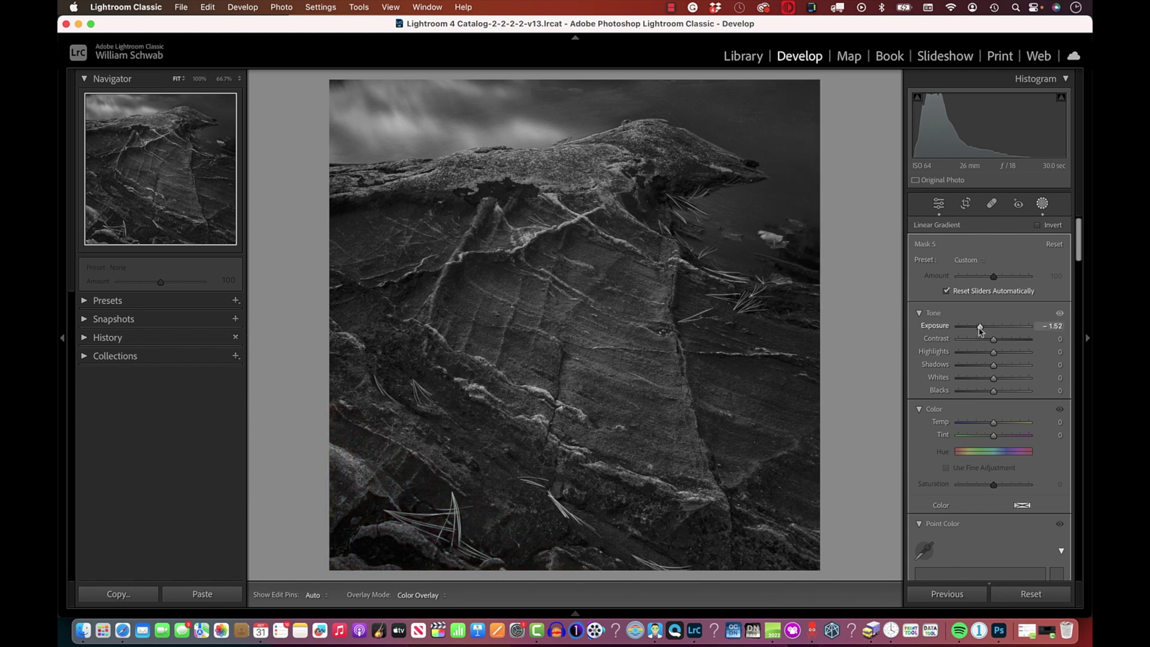
left_click_drag(980, 328, 1011, 333)
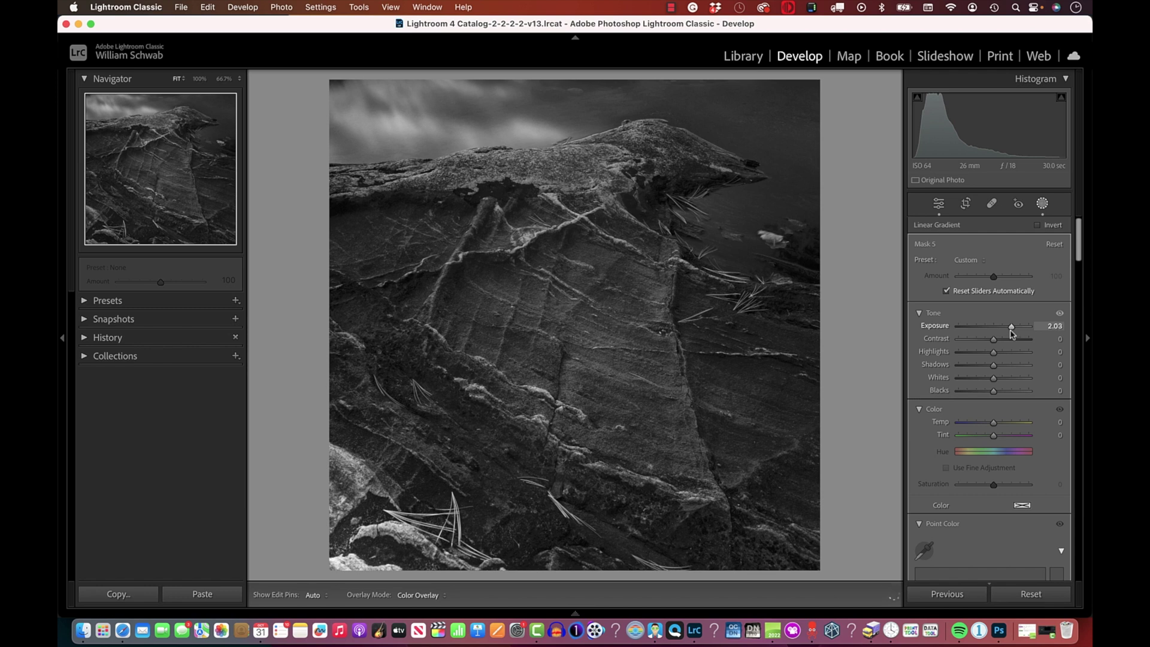
left_click_drag(1011, 334, 942, 348)
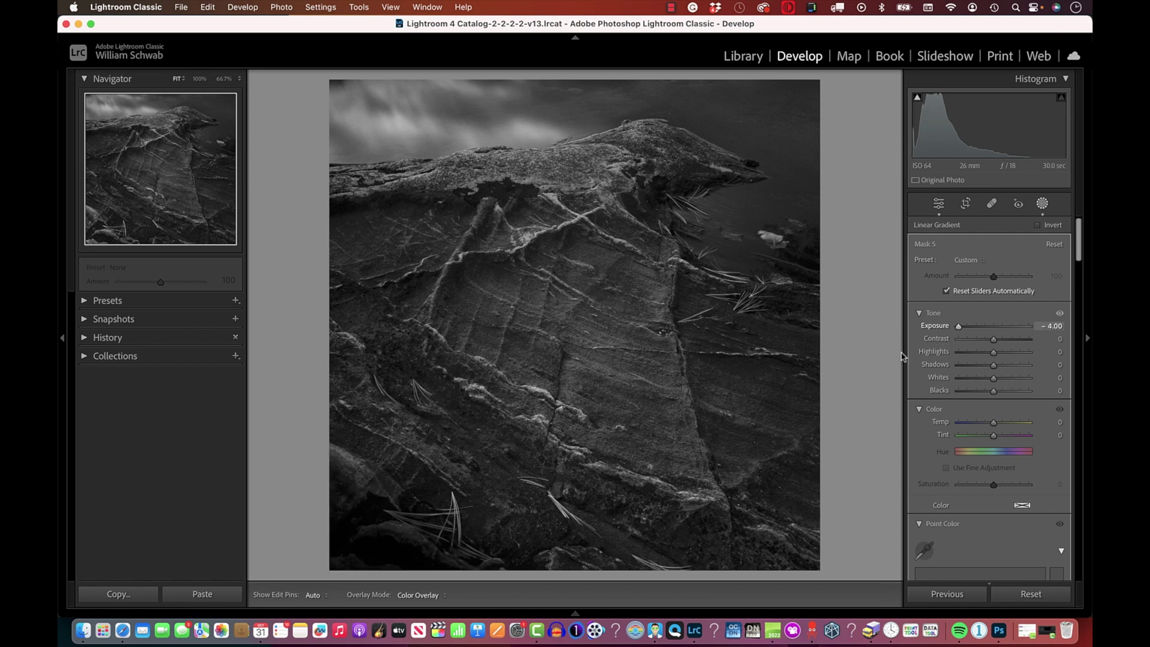
mouse_move(958, 346)
left_mouse_down()
mouse_move(1006, 346)
mouse_move(978, 346)
left_mouse_up()
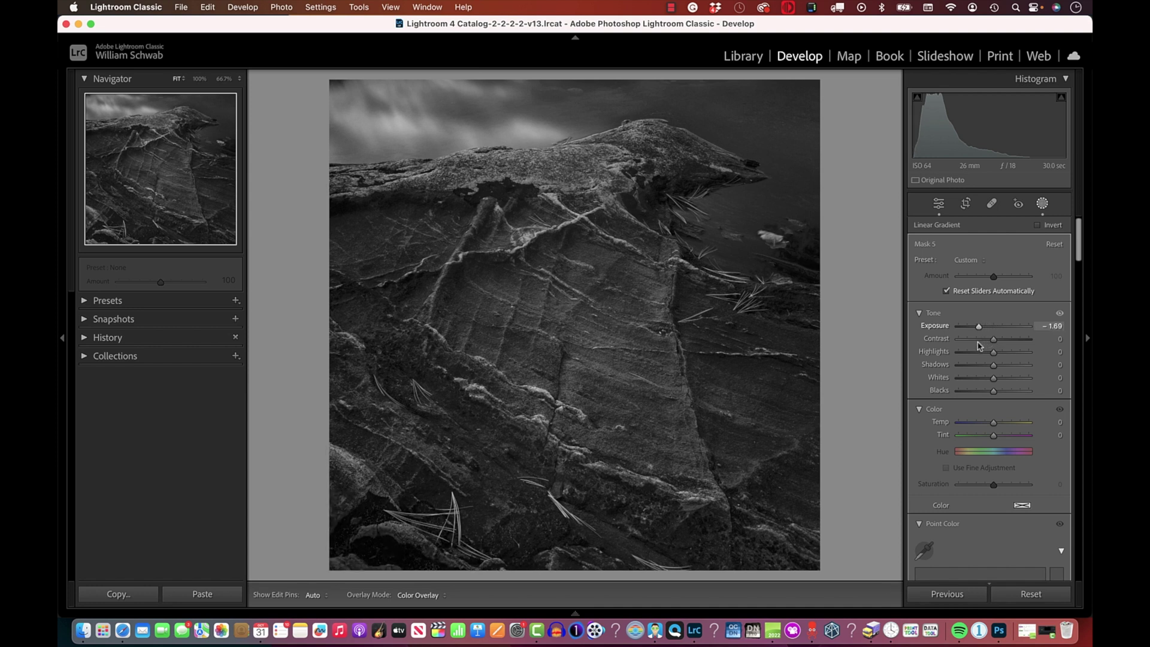
left_click_drag(978, 345, 982, 346)
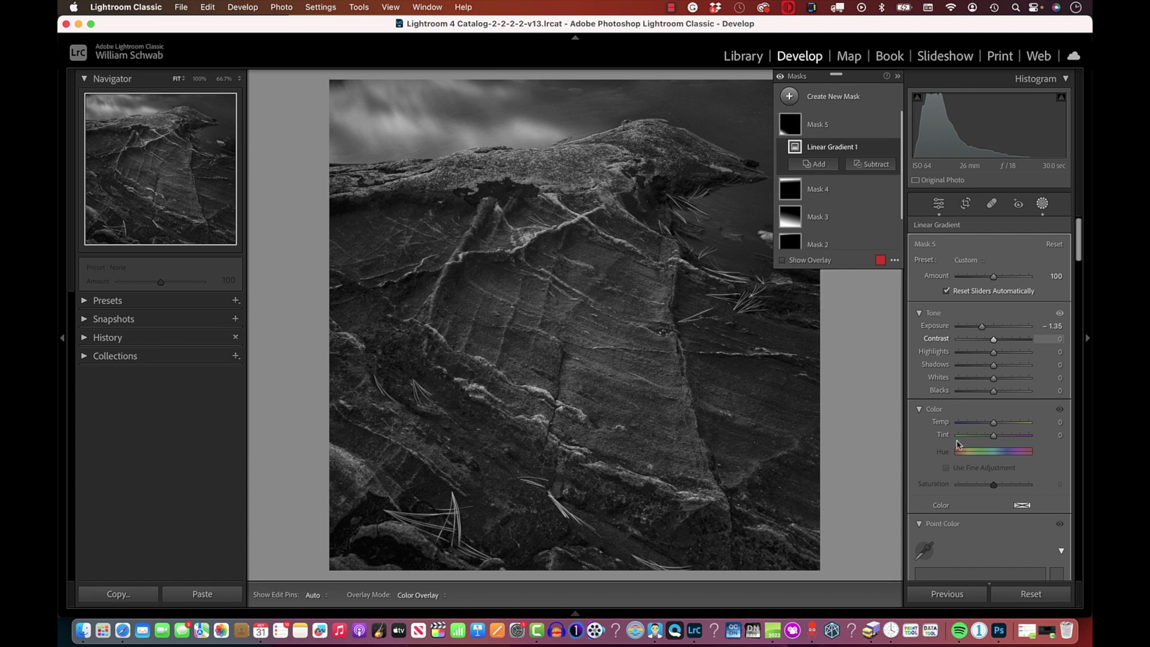
key("Escape")
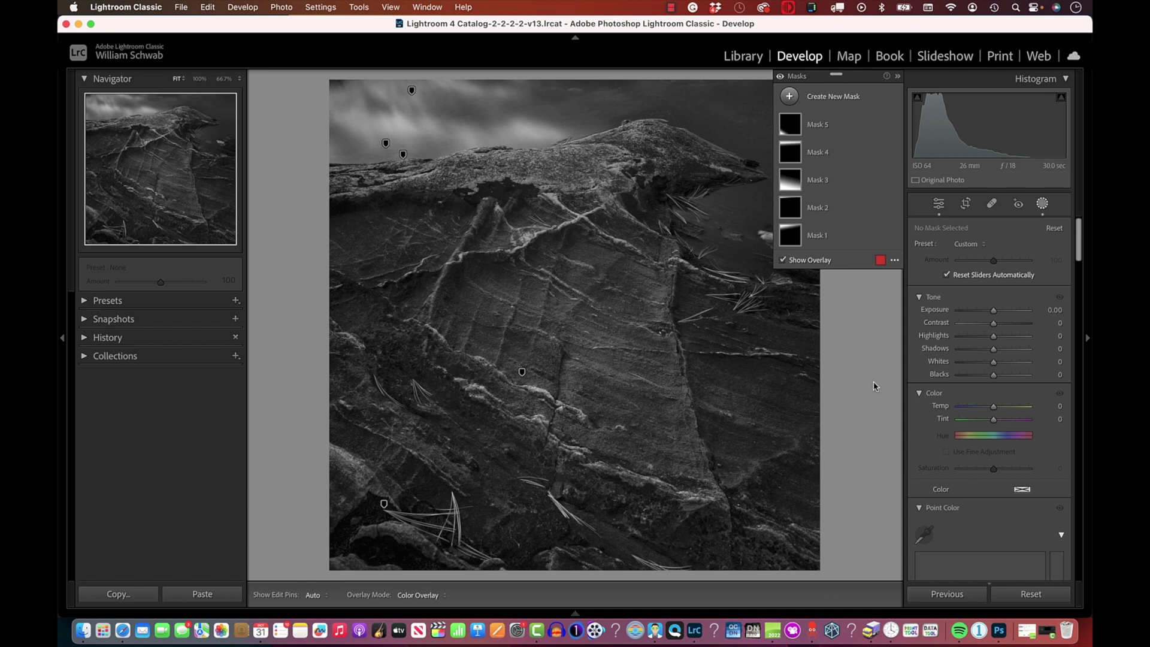
Step: Add a brush mask and paint it over the rock's upper ridge, from the peak toward the dark crevice
mouse_move(824, 125)
left_click(789, 96)
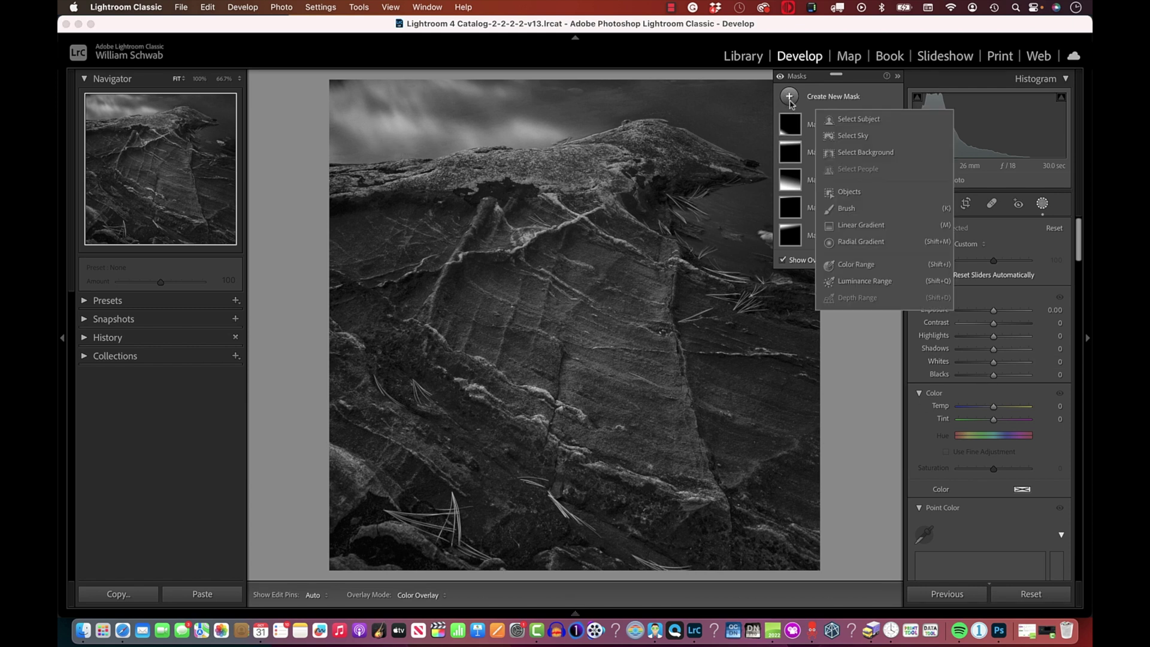
left_click(856, 213)
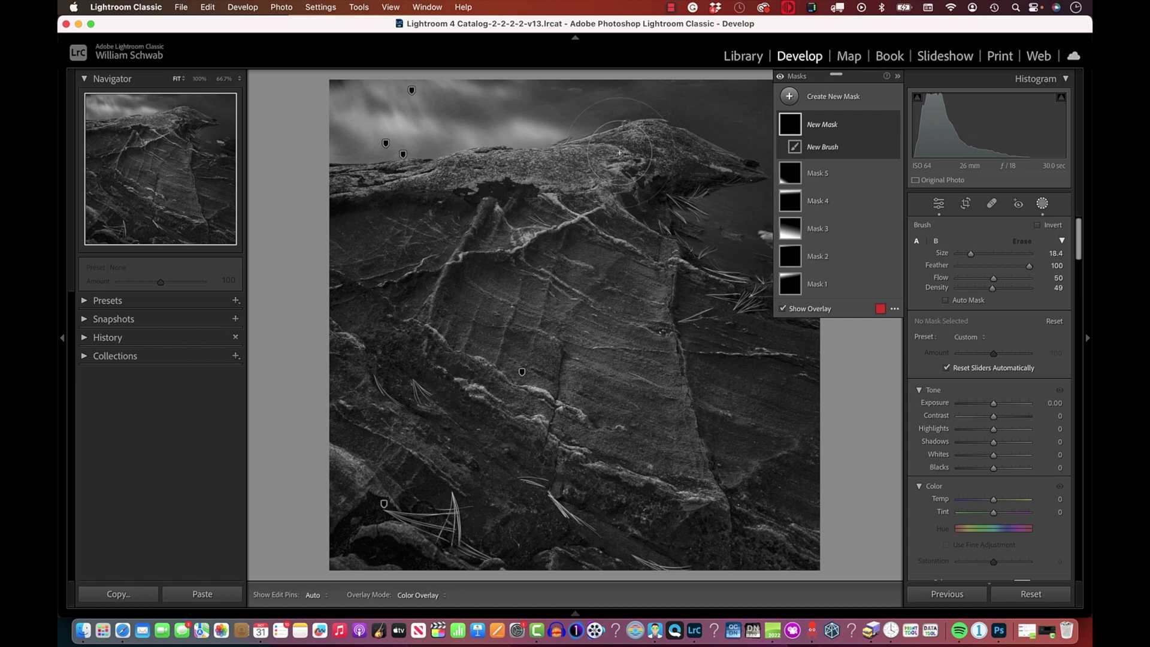
key("h")
mouse_move(663, 142)
left_mouse_down()
mouse_move(575, 155)
mouse_move(509, 188)
mouse_move(473, 179)
mouse_move(571, 188)
left_mouse_up()
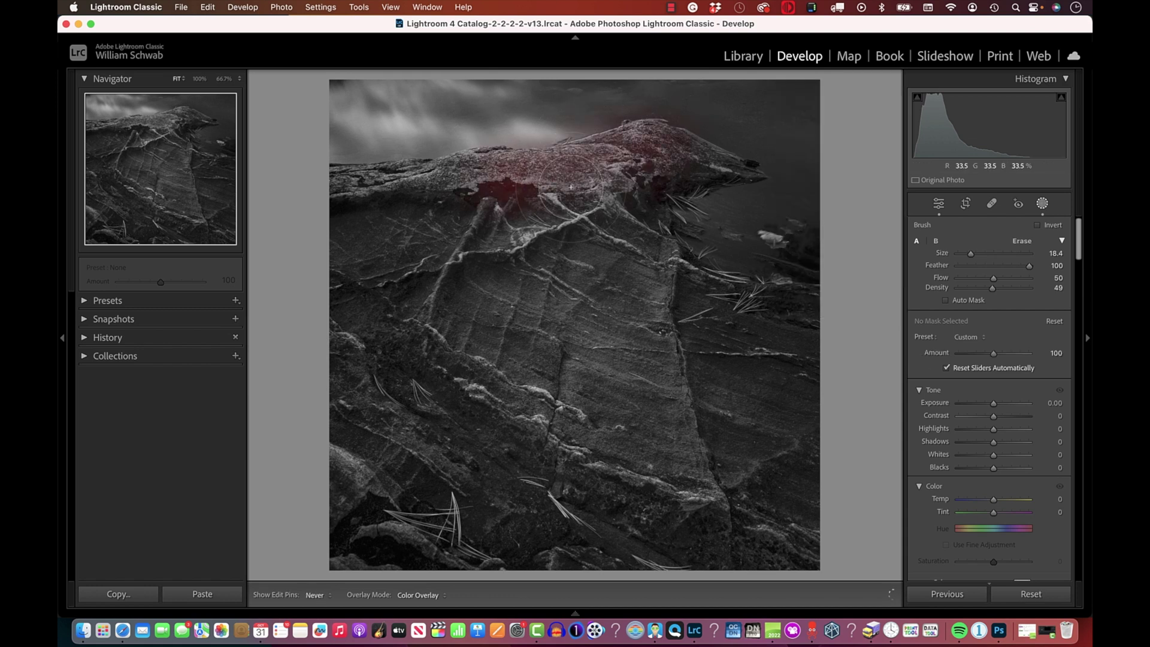
key("h")
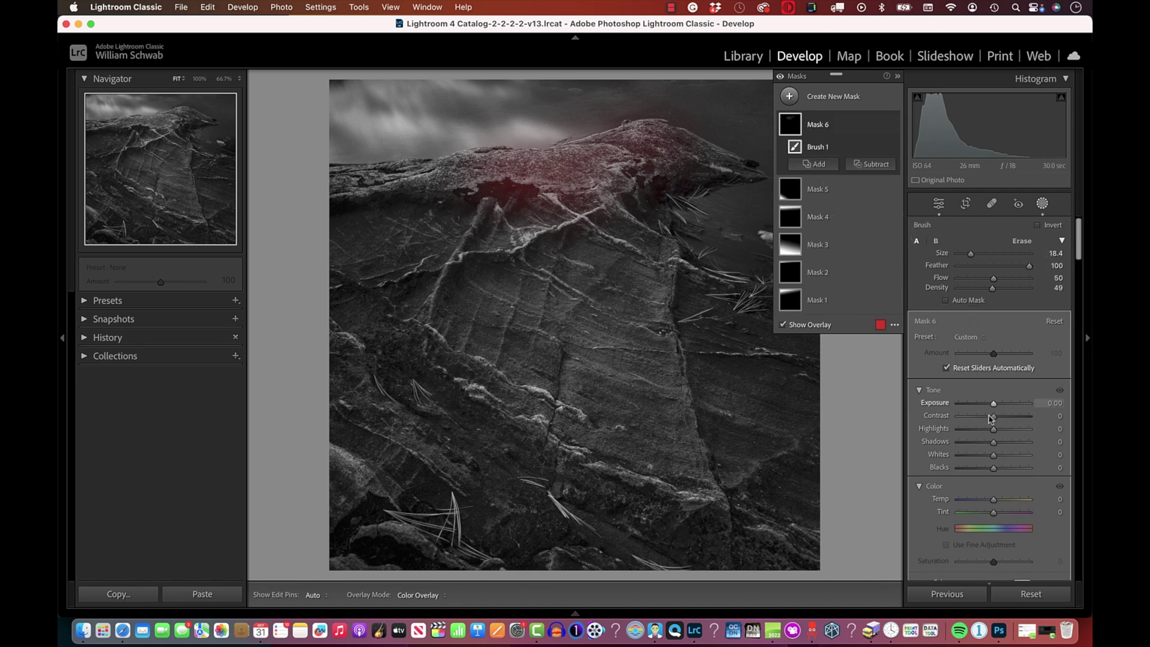
Step: Set the ridge brush mask's Exposure to −1.25, lower its Blacks and leave the masking tools
left_click_drag(994, 407, 983, 410)
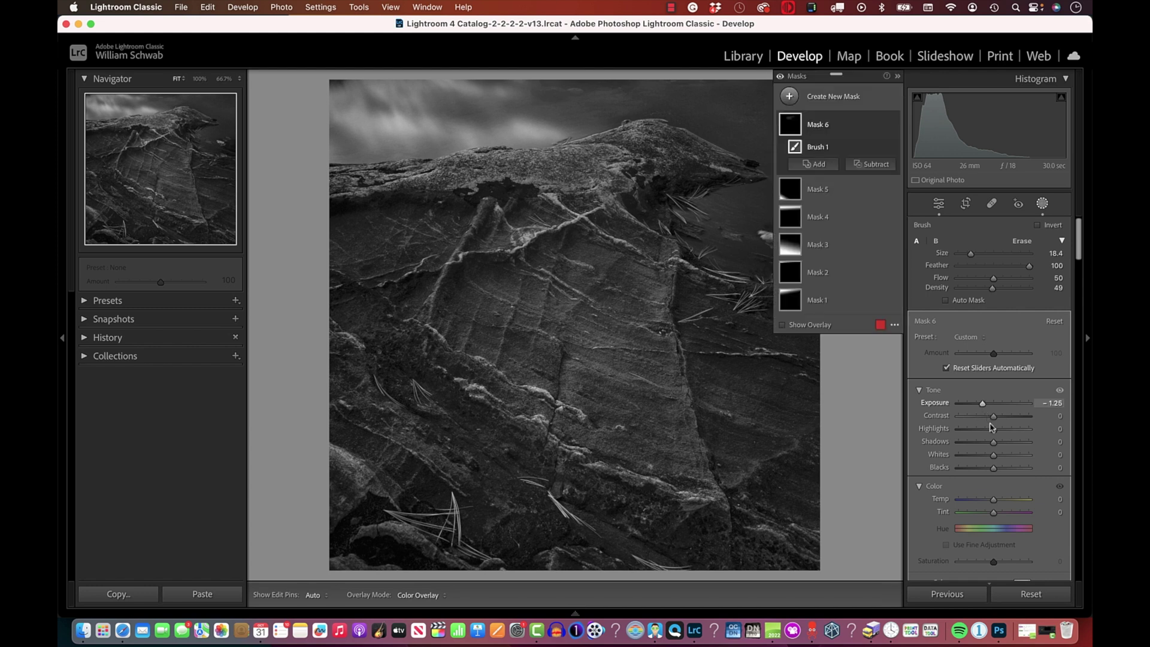
scroll(985, 473, "down", 2)
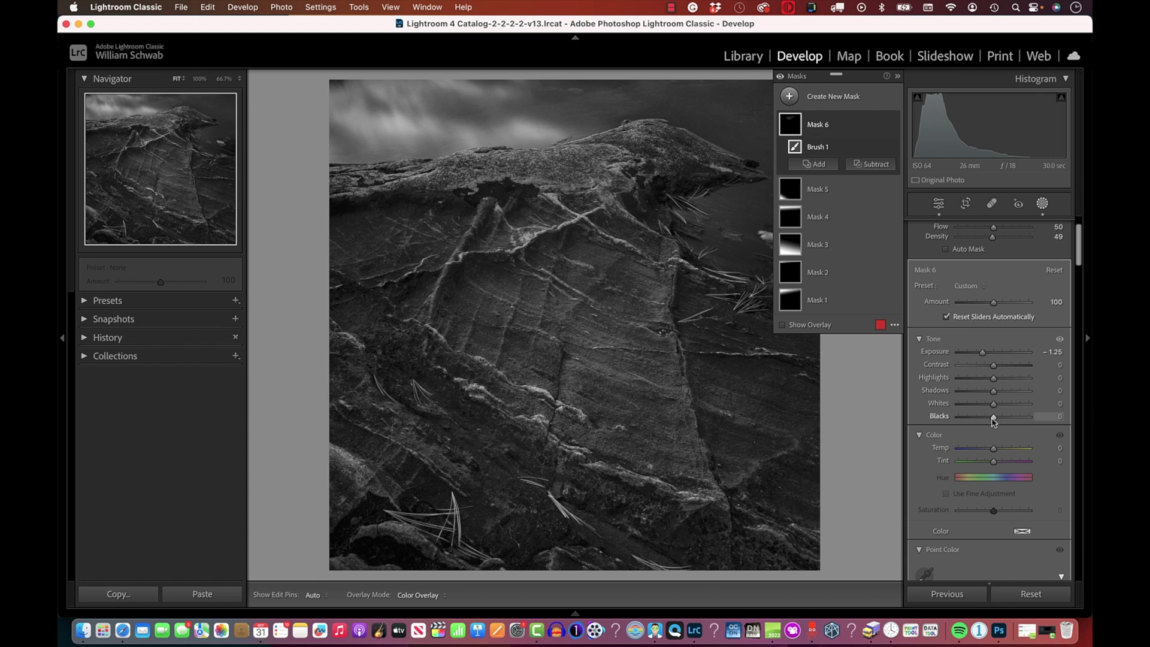
left_click_drag(992, 419, 970, 426)
key("shift+w")
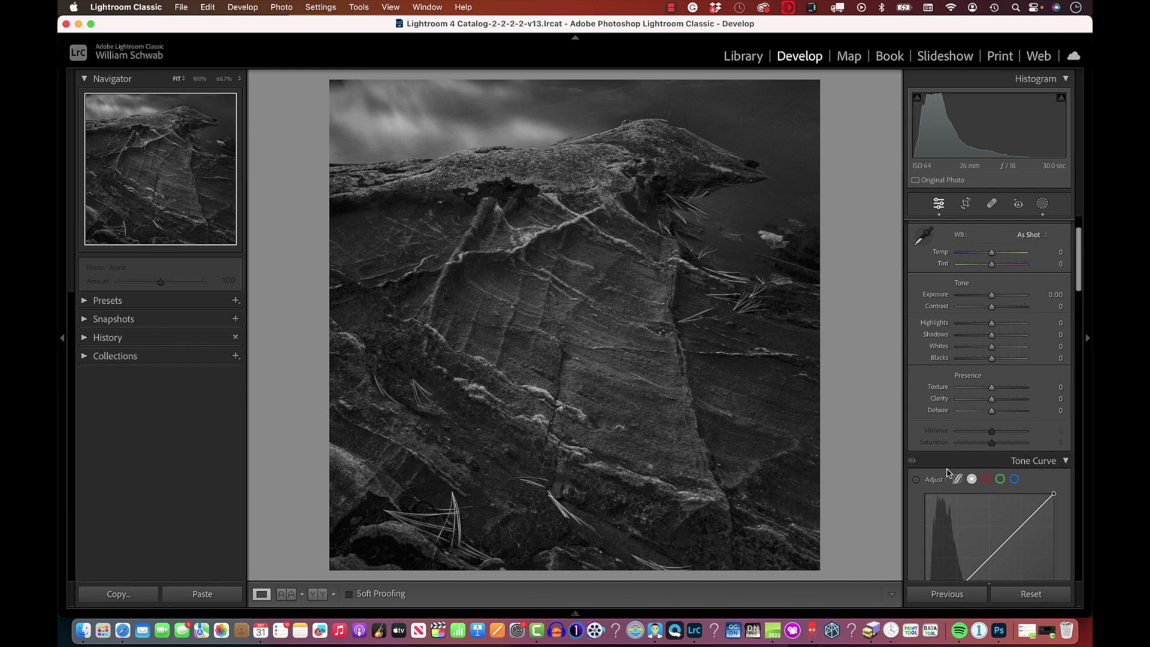
Step: Compare the black-and-white edit with the original colour photo by toggling the before view several times
key("backslash")
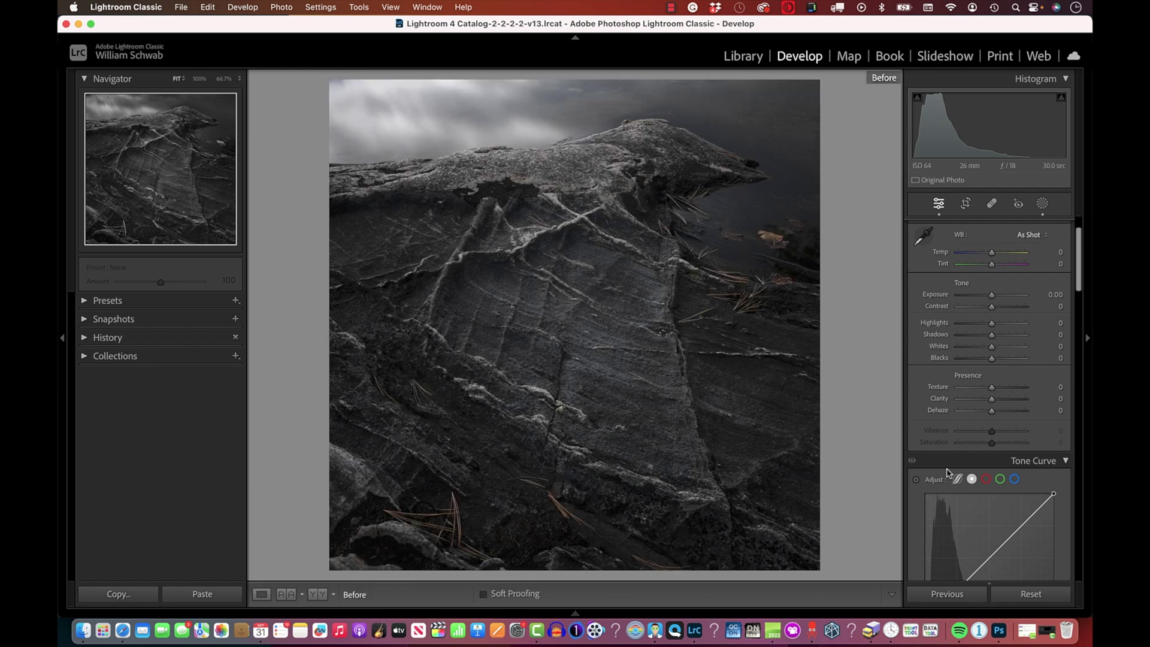
key("backslash")
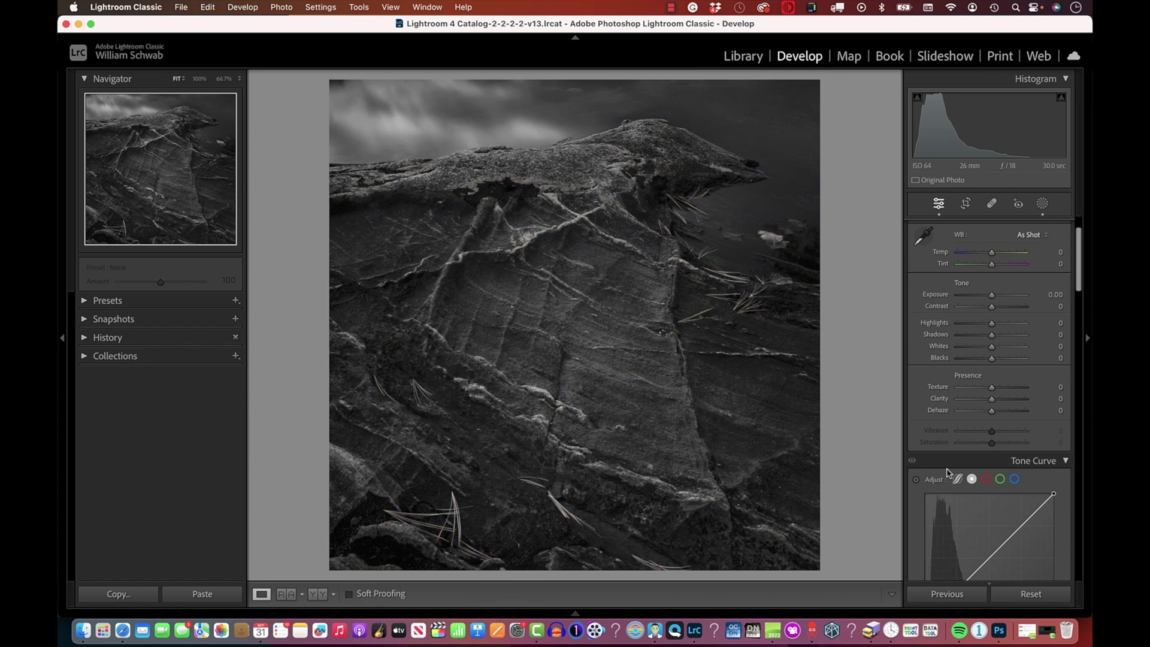
key("backslash")
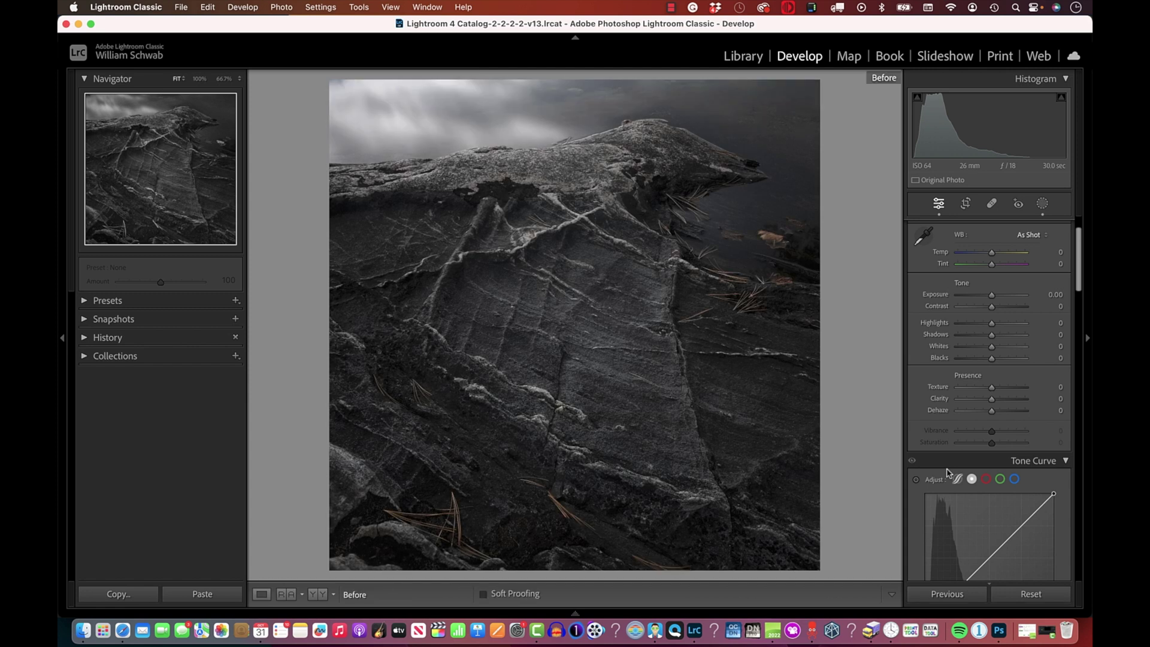
key("backslash")
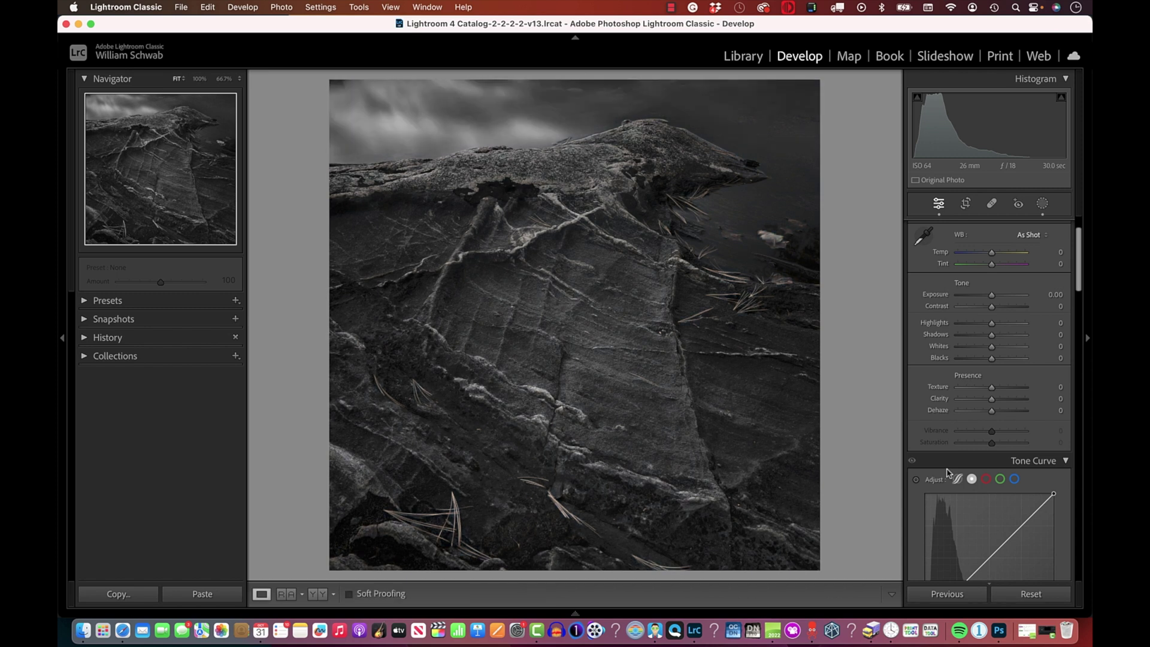
key("backslash")
key("backslash")
key("backslash")
key("backslash")
key("backslash")
key("backslash")
Step: Set the Lens Corrections vignetting Amount to −19 to darken the photo's edges
scroll(990, 406, "down", 6)
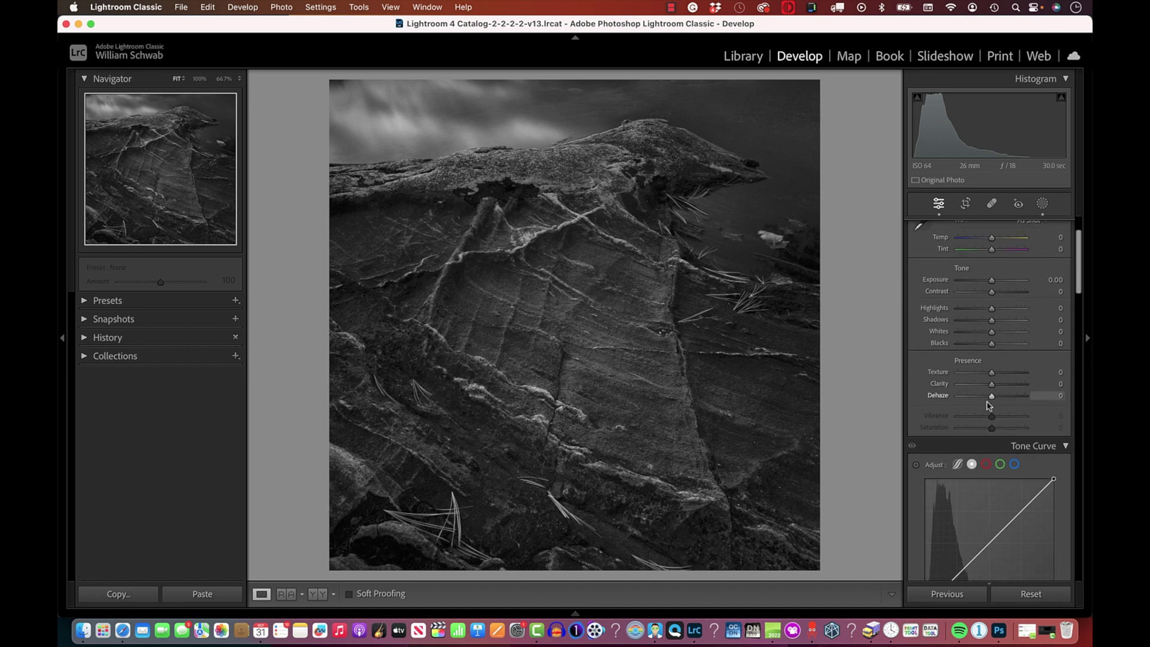
scroll(987, 403, "down", 9)
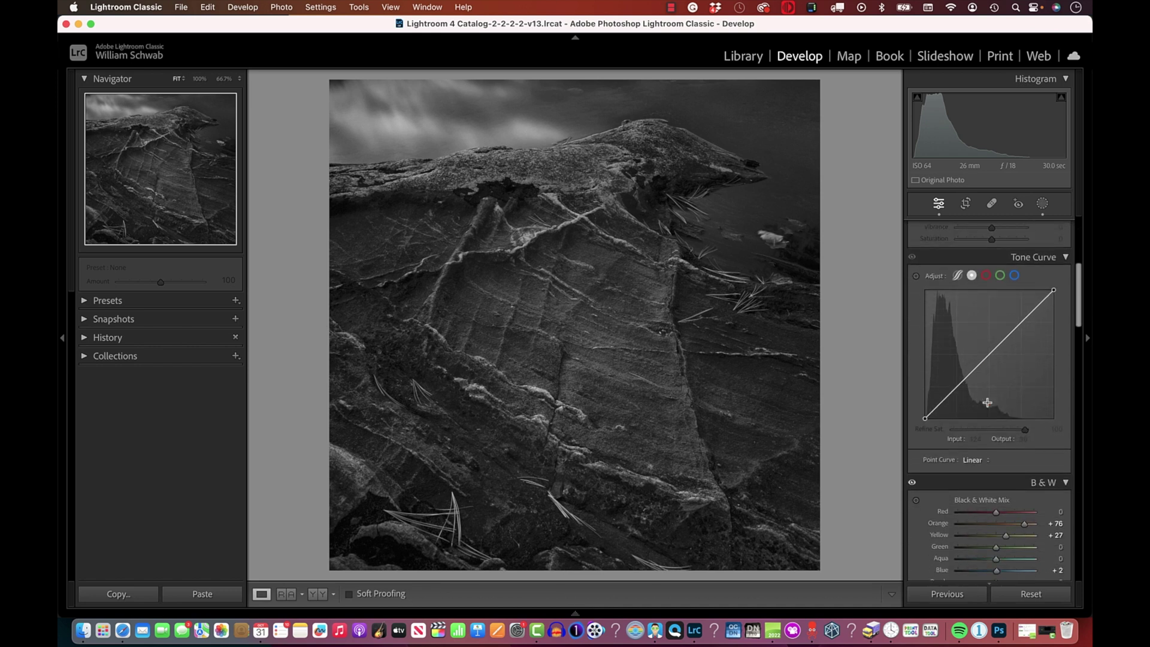
scroll(988, 405, "down", 15)
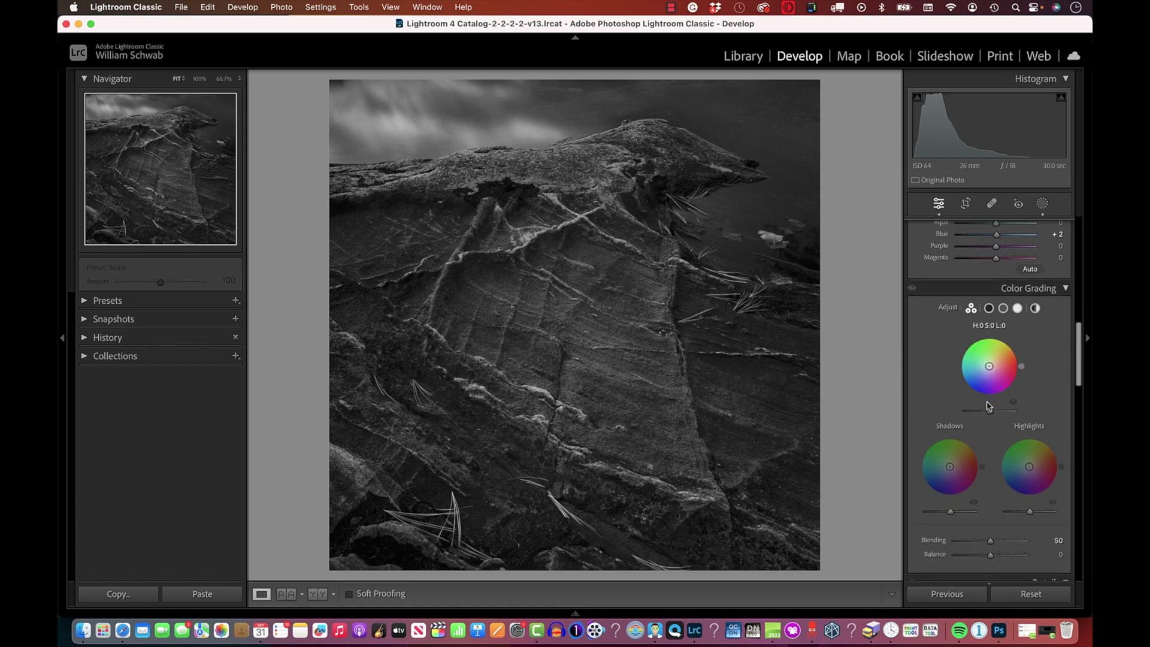
scroll(988, 405, "down", 5)
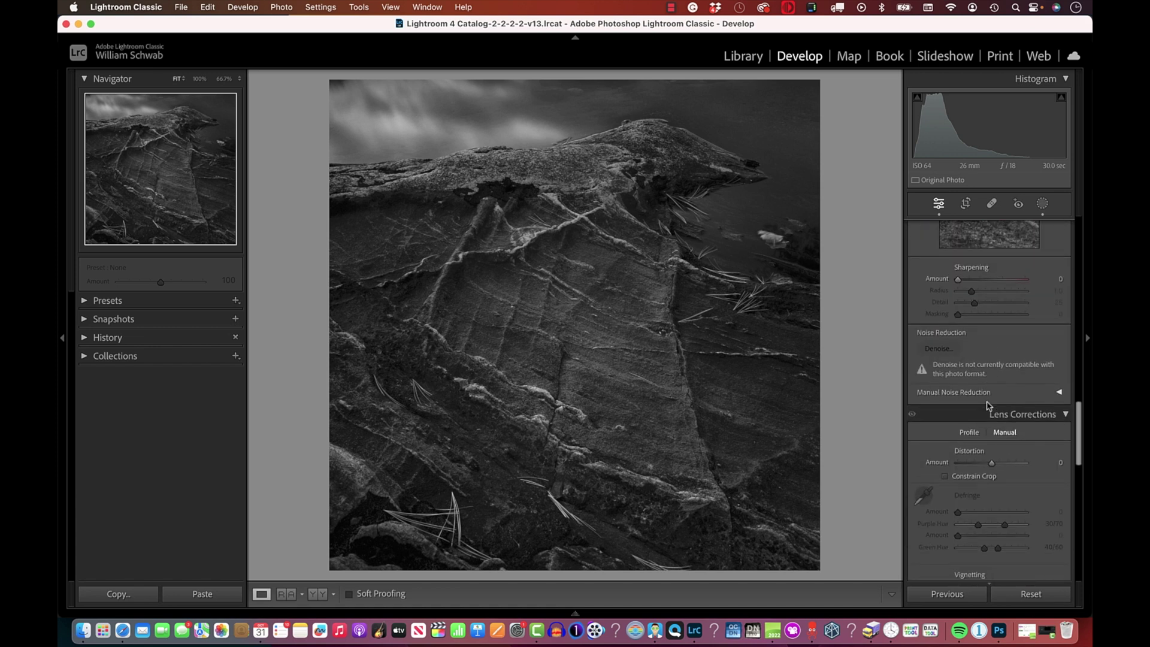
scroll(988, 404, "down", 3)
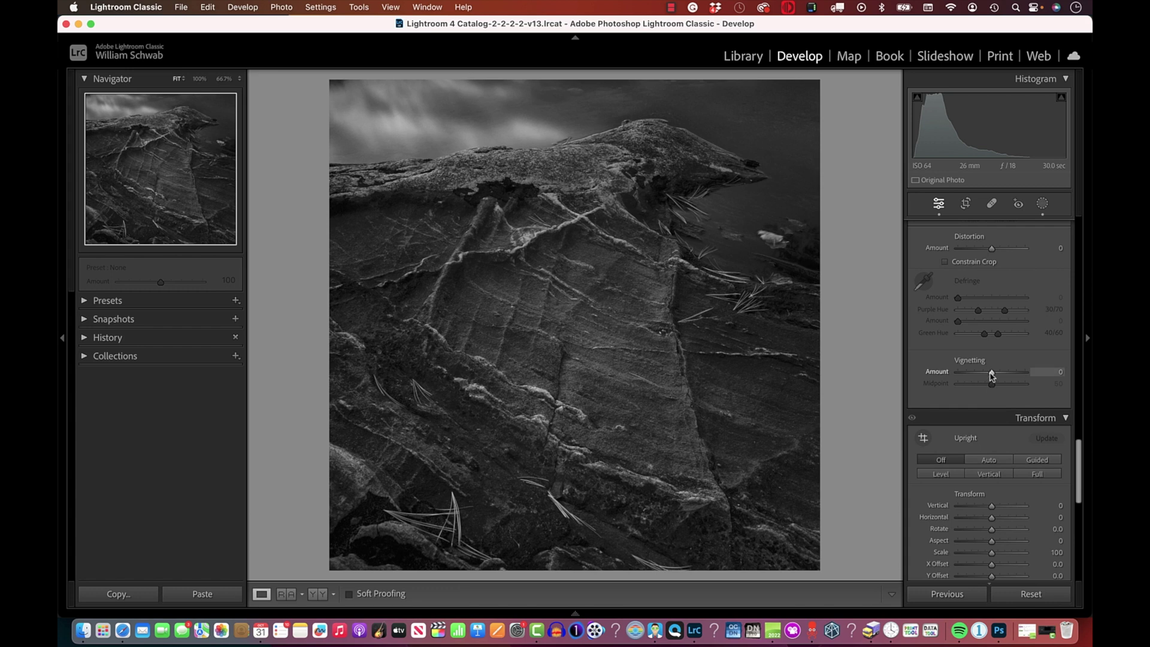
mouse_move(991, 372)
left_mouse_down()
mouse_move(957, 381)
mouse_move(984, 385)
left_mouse_up()
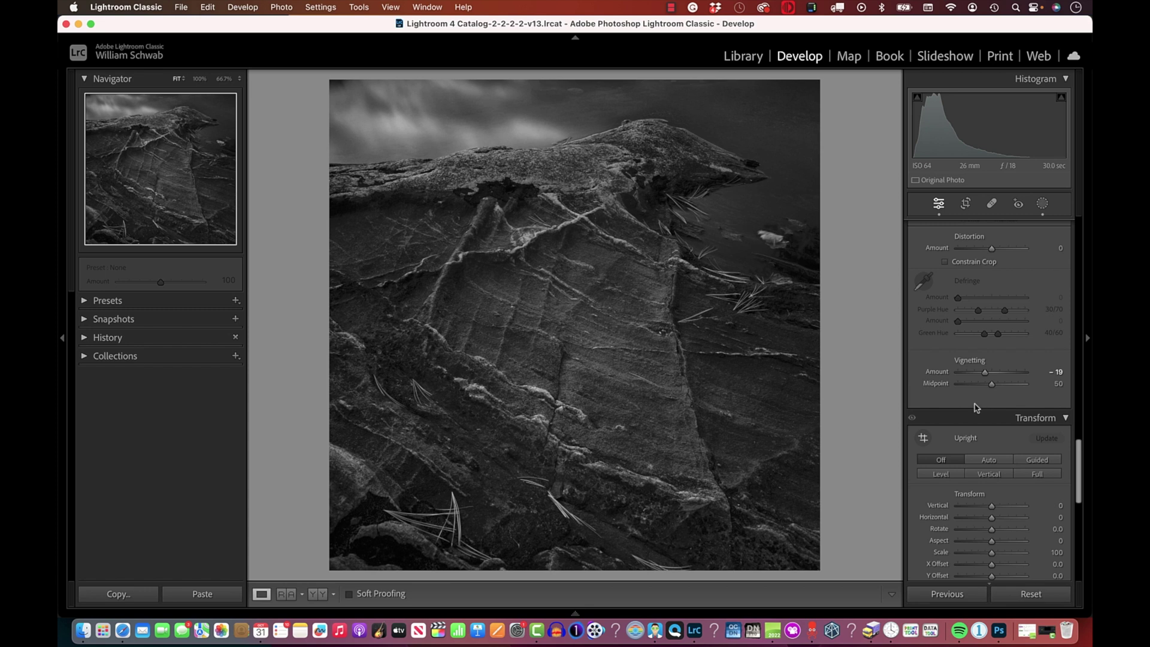
Step: Compare the vignetted black-and-white version with the original colour photo by switching repeatedly between before and after
key("backslash")
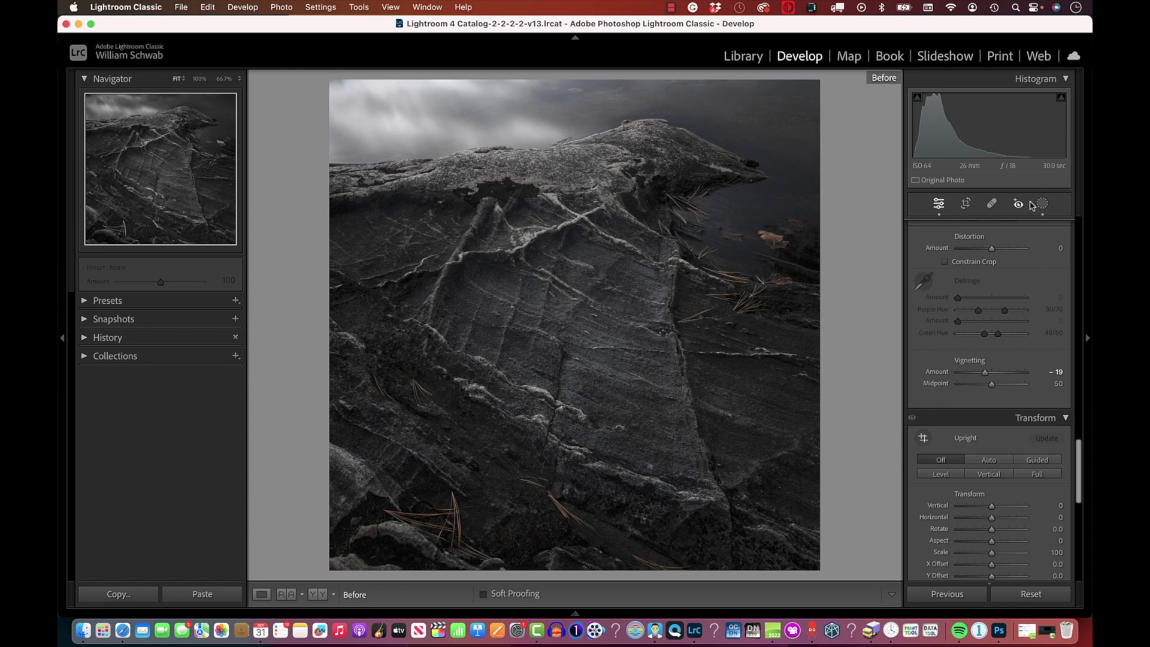
key("backslash")
key("backslash")
key("backslash")
key("backslash")
key("backslash")
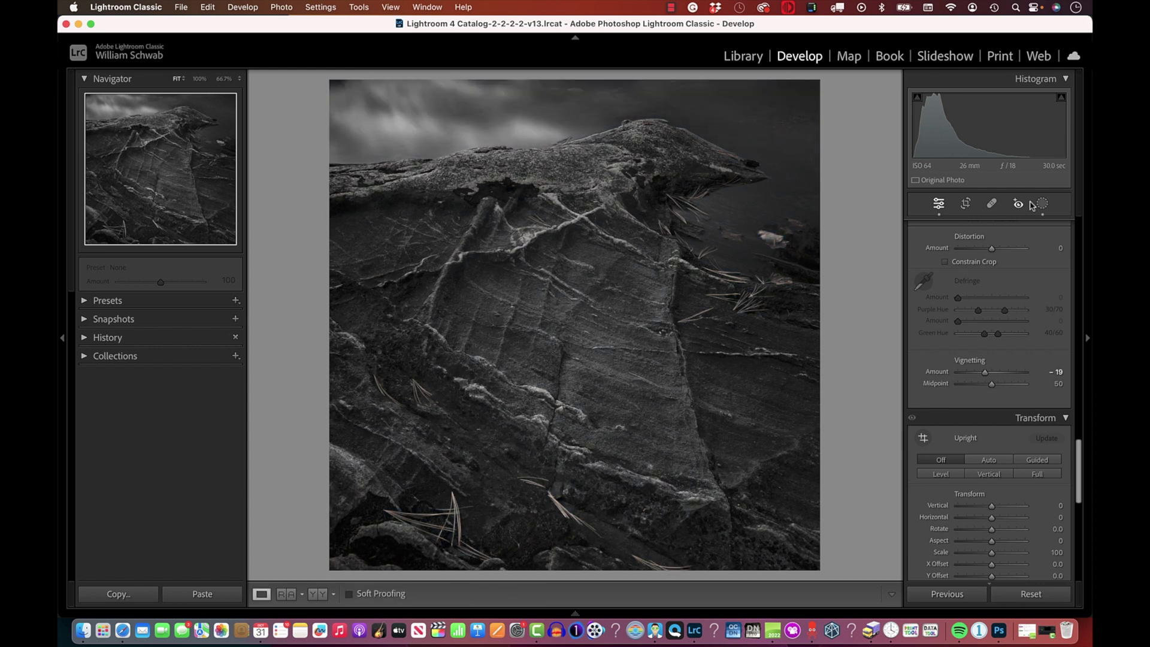
key("backslash")
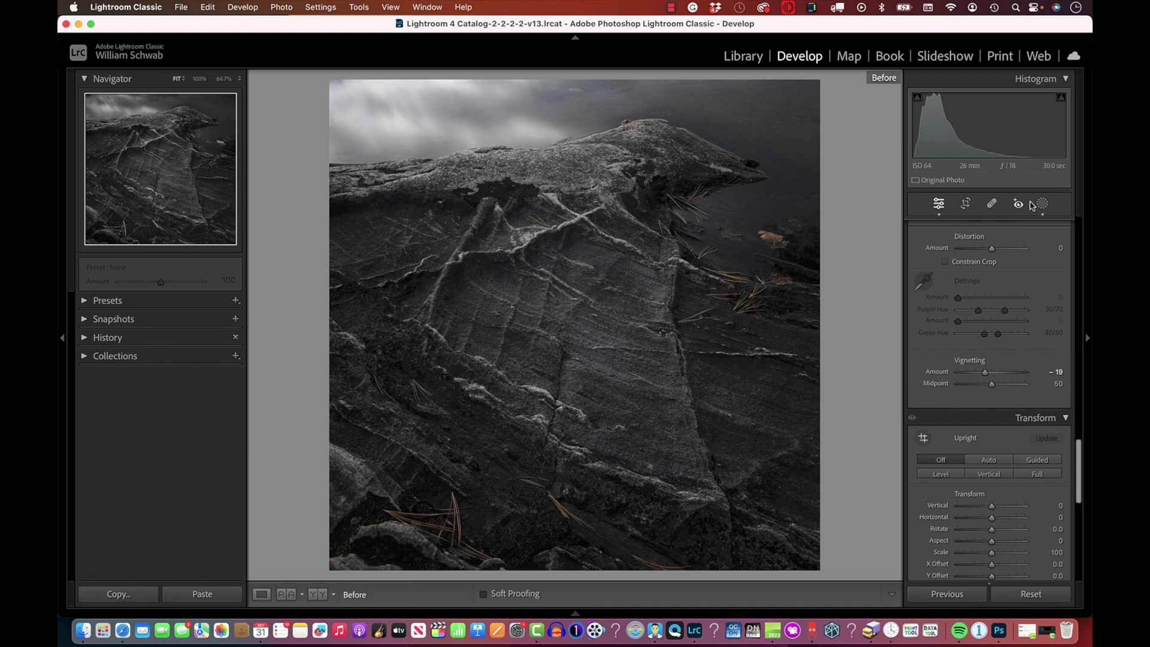
key("backslash")
key("backslash")
key("backslash")
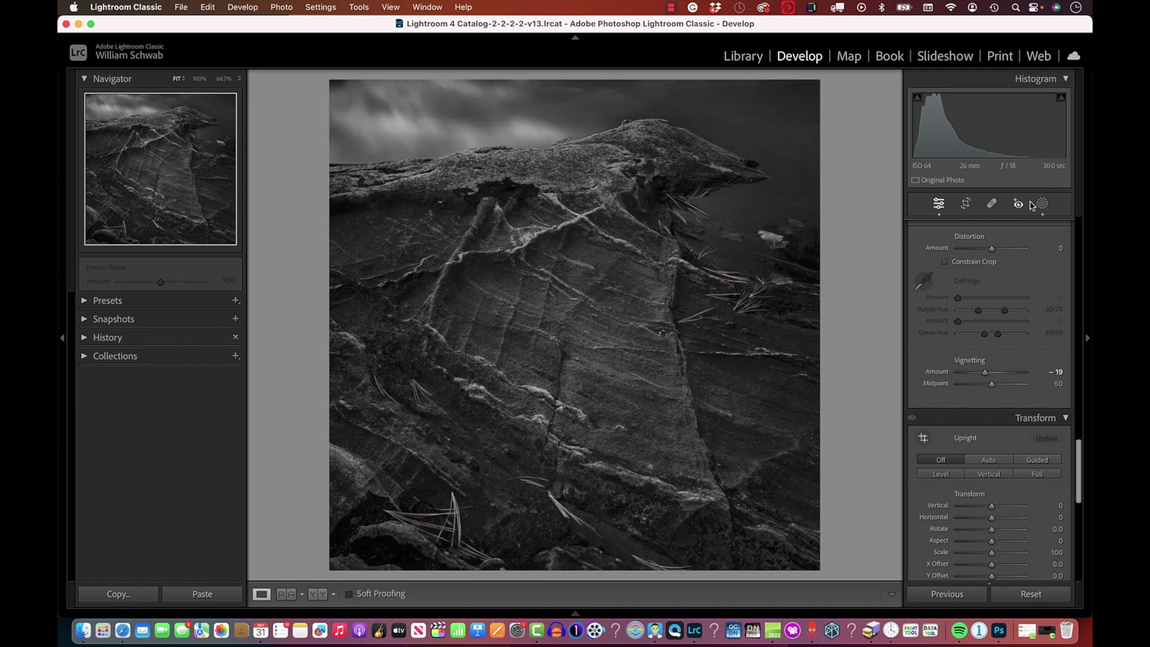
key("backslash")
key("backslash")
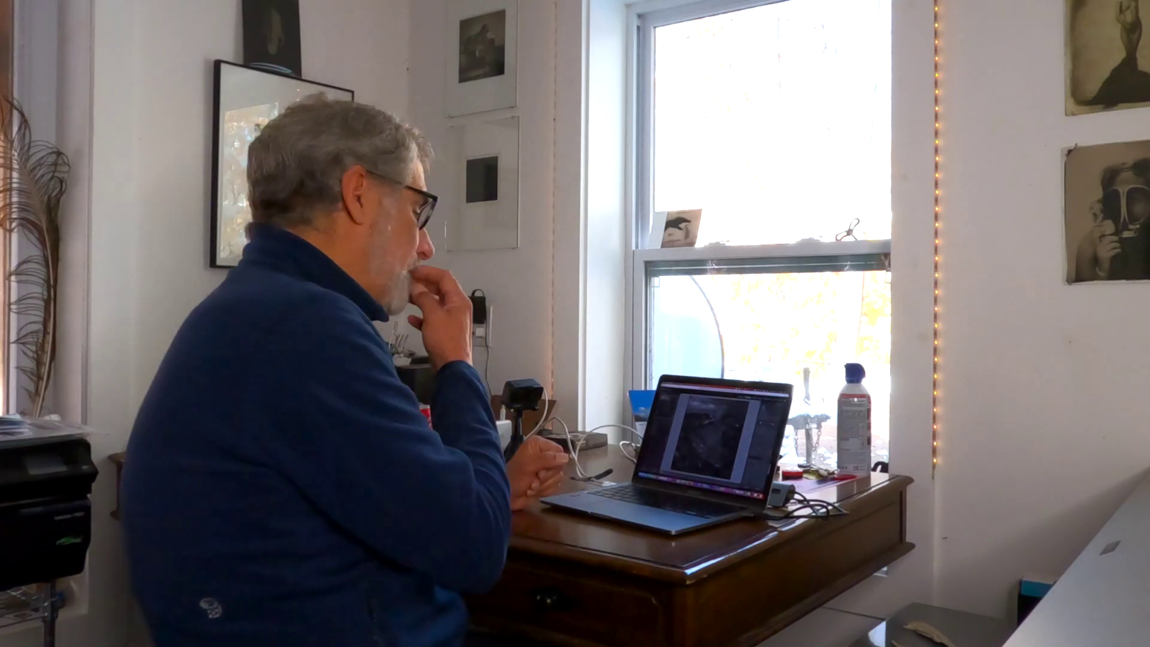
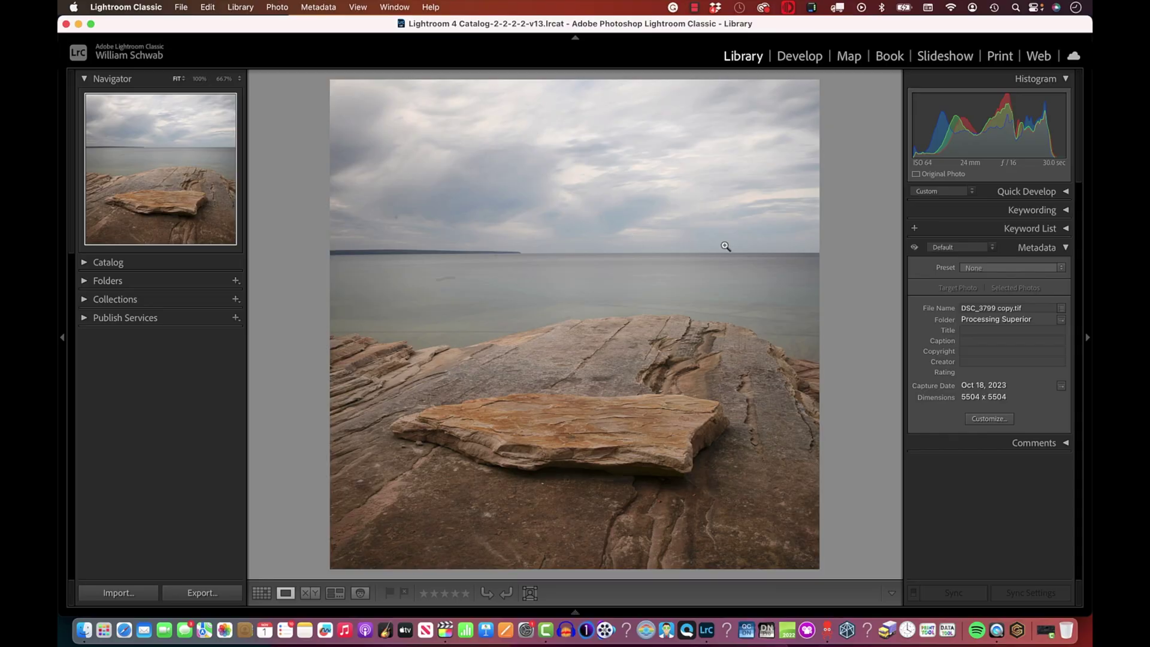
Step: Open the photo of the flat orange rock by the lake in the Develop module and convert it to black and white
scroll(998, 277, "up", 2)
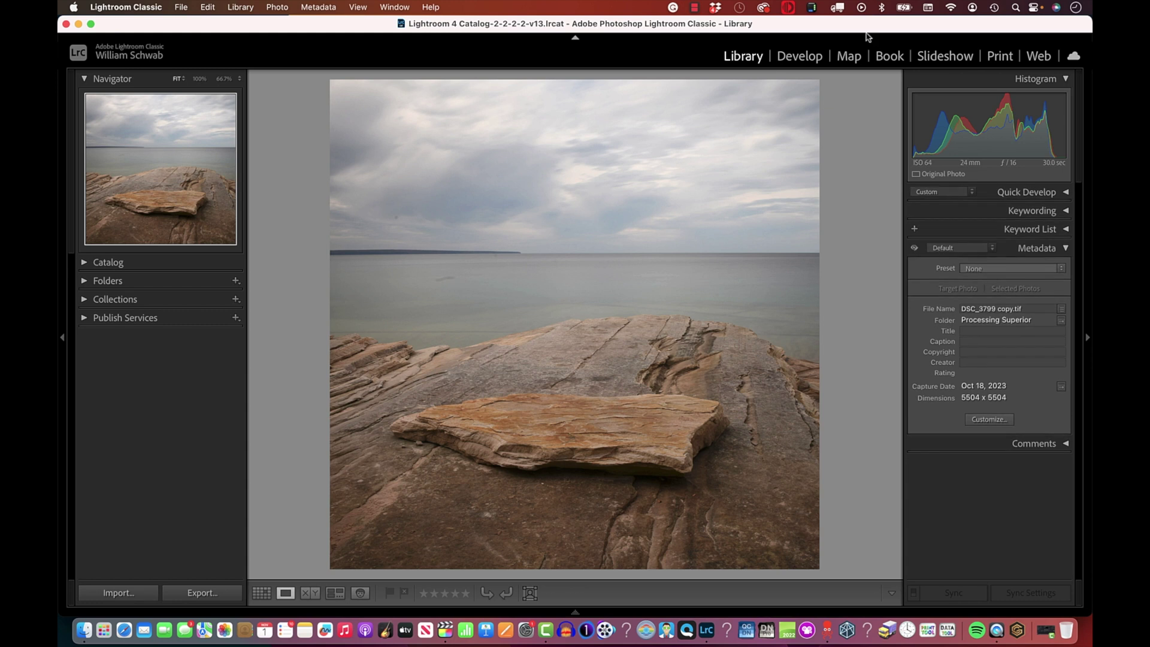
left_click(798, 57)
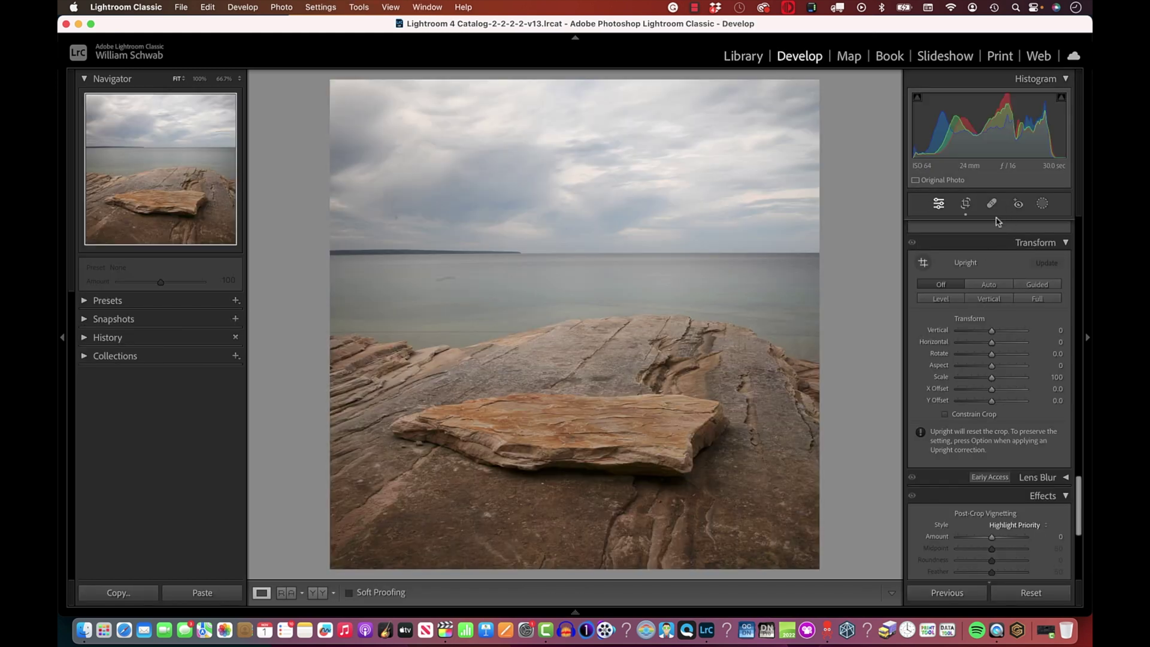
scroll(1014, 223, "up", 1)
scroll(1013, 223, "up", 15)
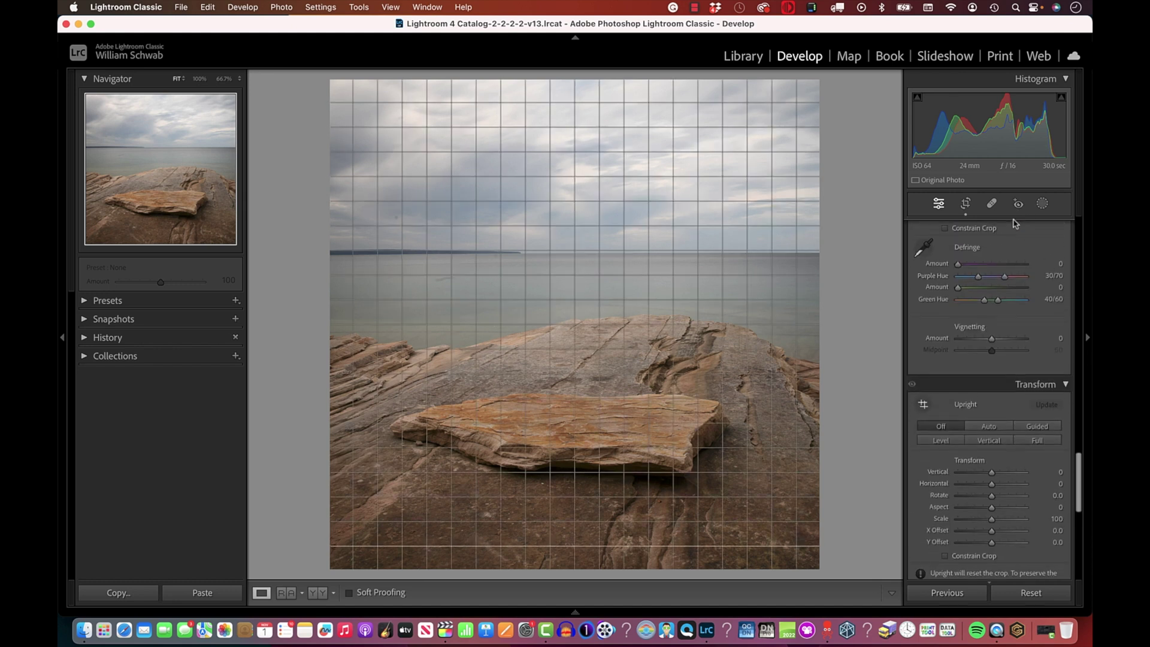
scroll(1013, 222, "up", 10)
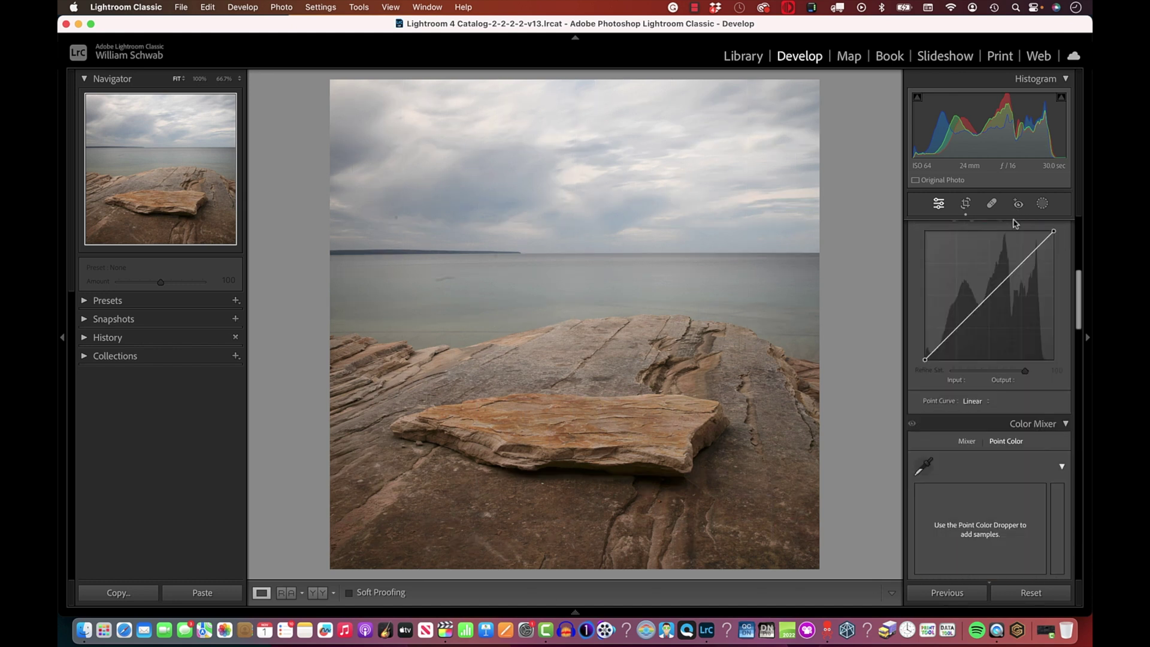
left_click(1013, 246)
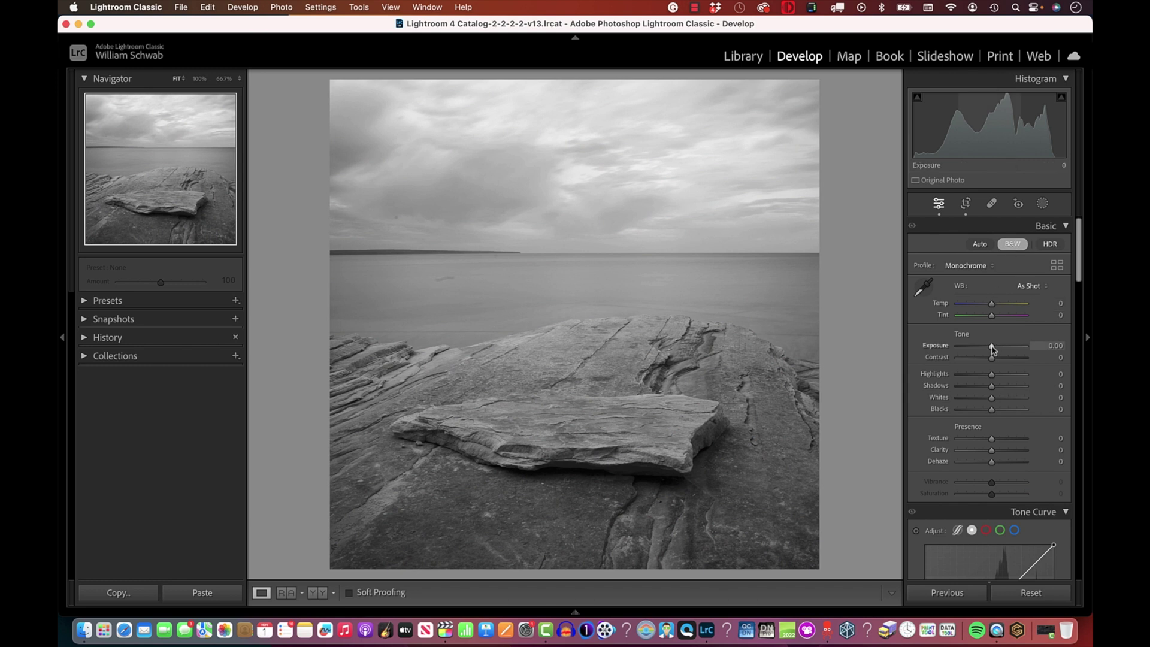
scroll(985, 420, "down", 8)
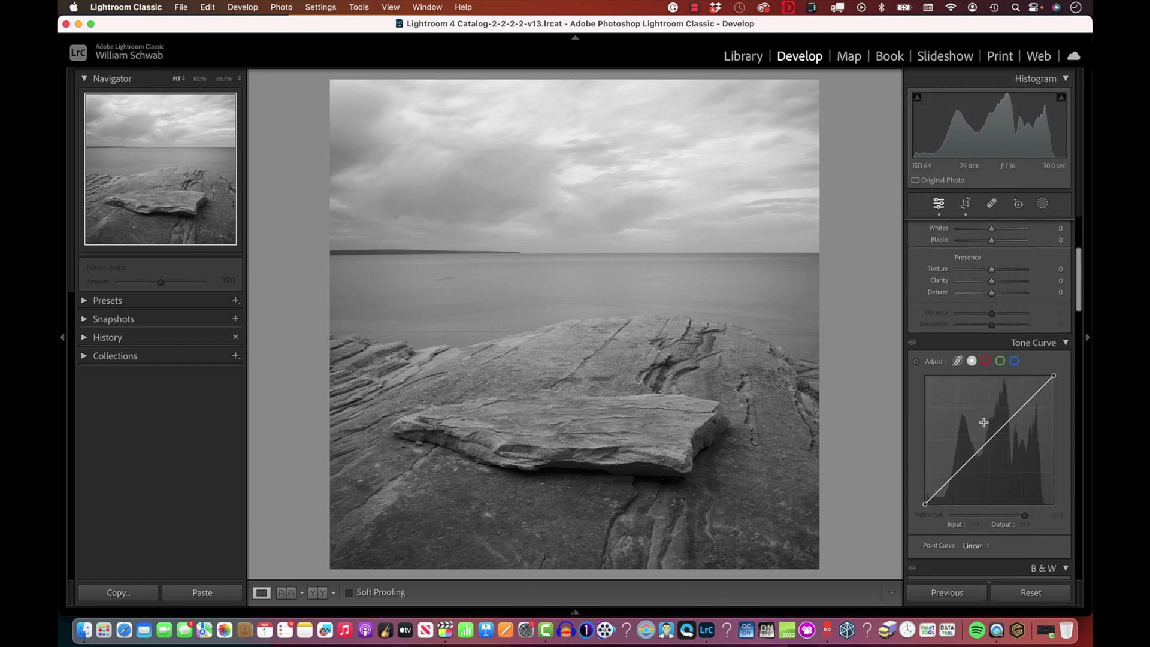
Step: Set Yellow to −18 and Green to −56 in the Black & White Mix and check the photo full screen
scroll(983, 424, "down", 5)
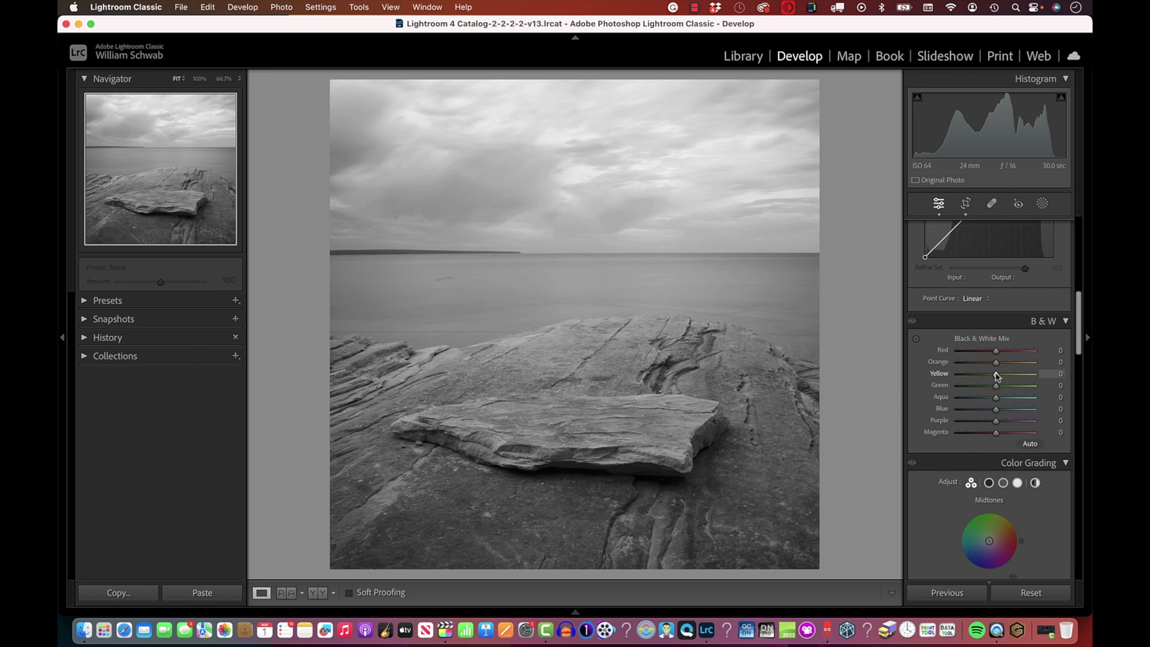
left_click_drag(996, 375, 958, 388)
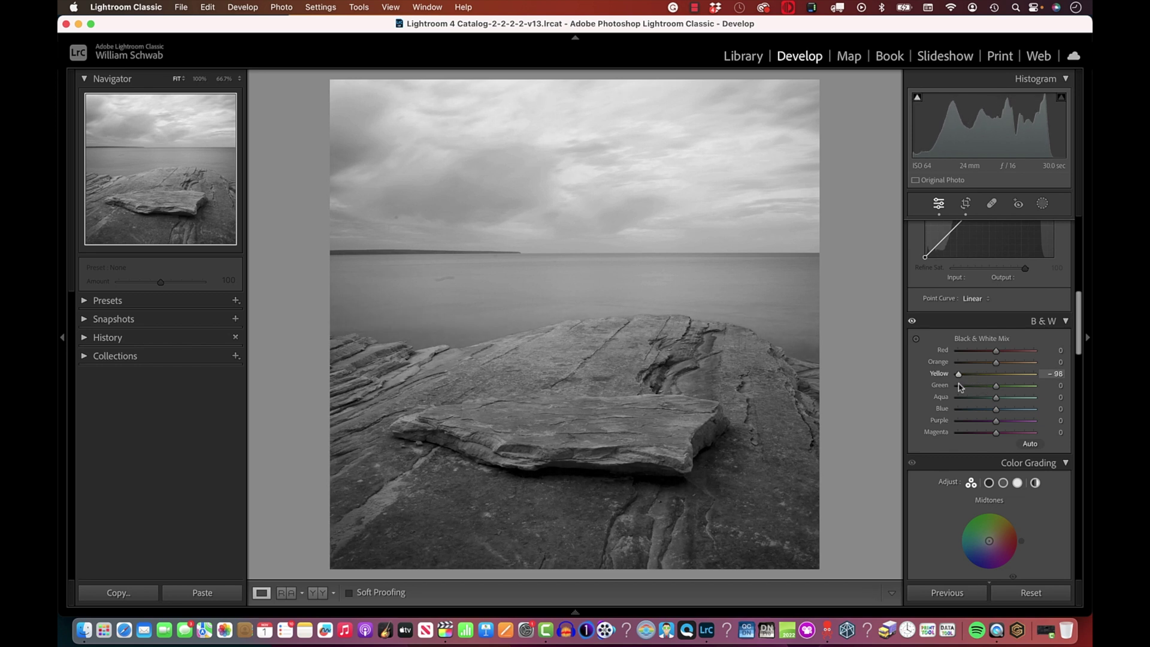
left_click_drag(960, 387, 990, 388)
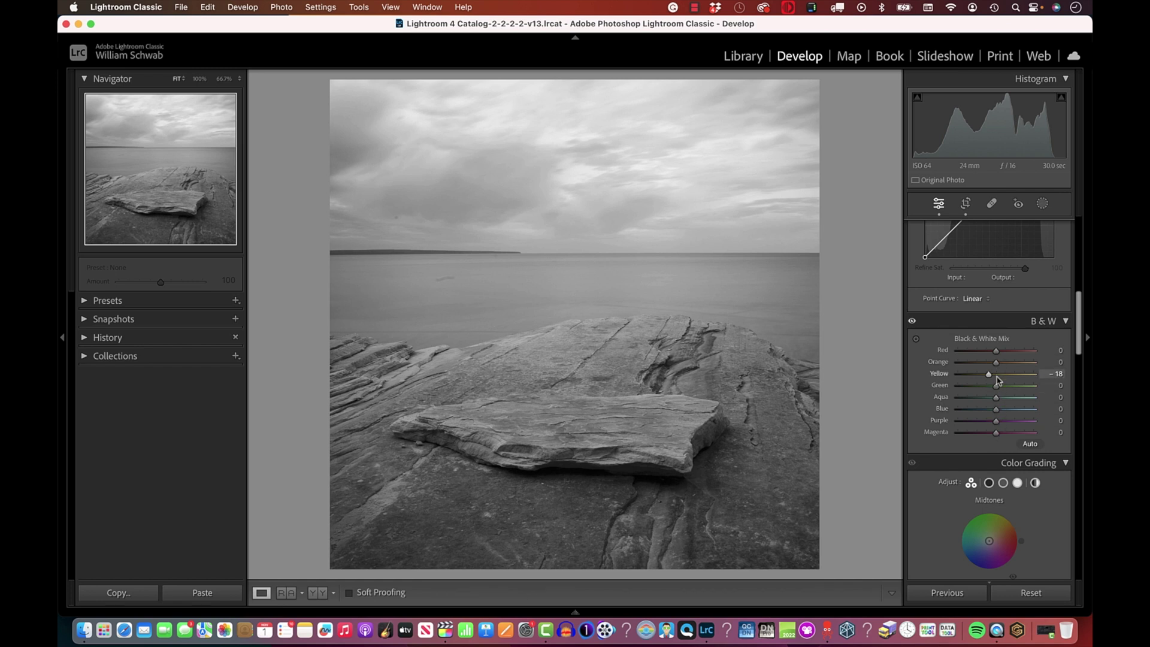
left_click_drag(996, 386, 968, 407)
mouse_move(969, 385)
left_mouse_down()
mouse_move(1013, 390)
mouse_move(959, 397)
left_mouse_up()
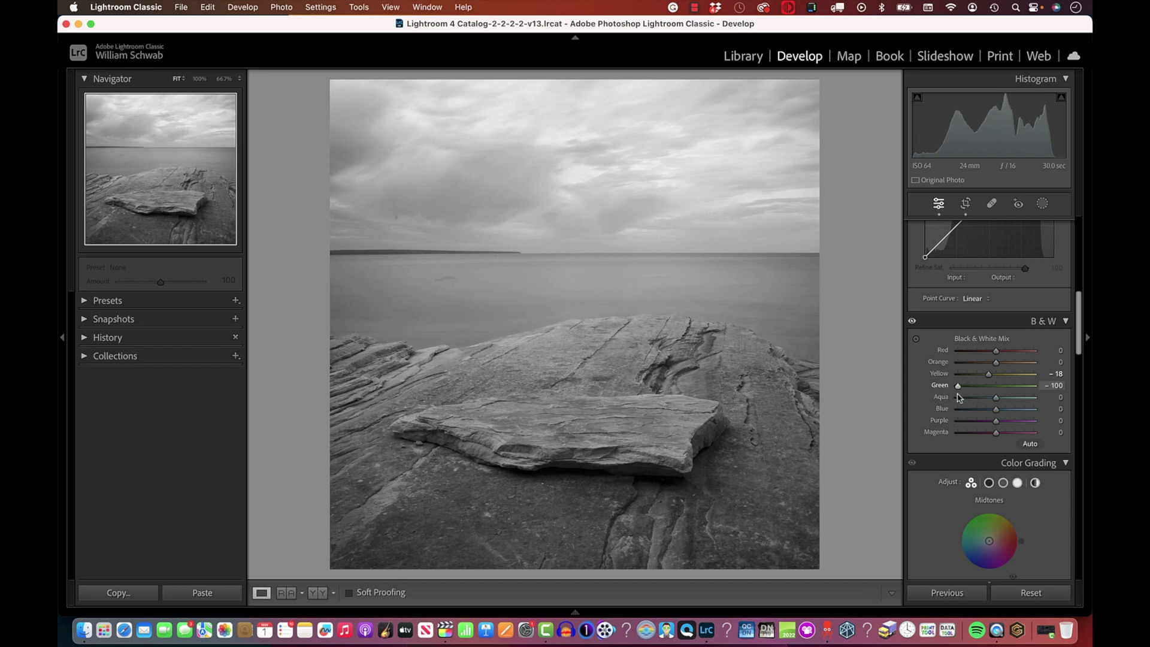
left_click_drag(959, 397, 974, 400)
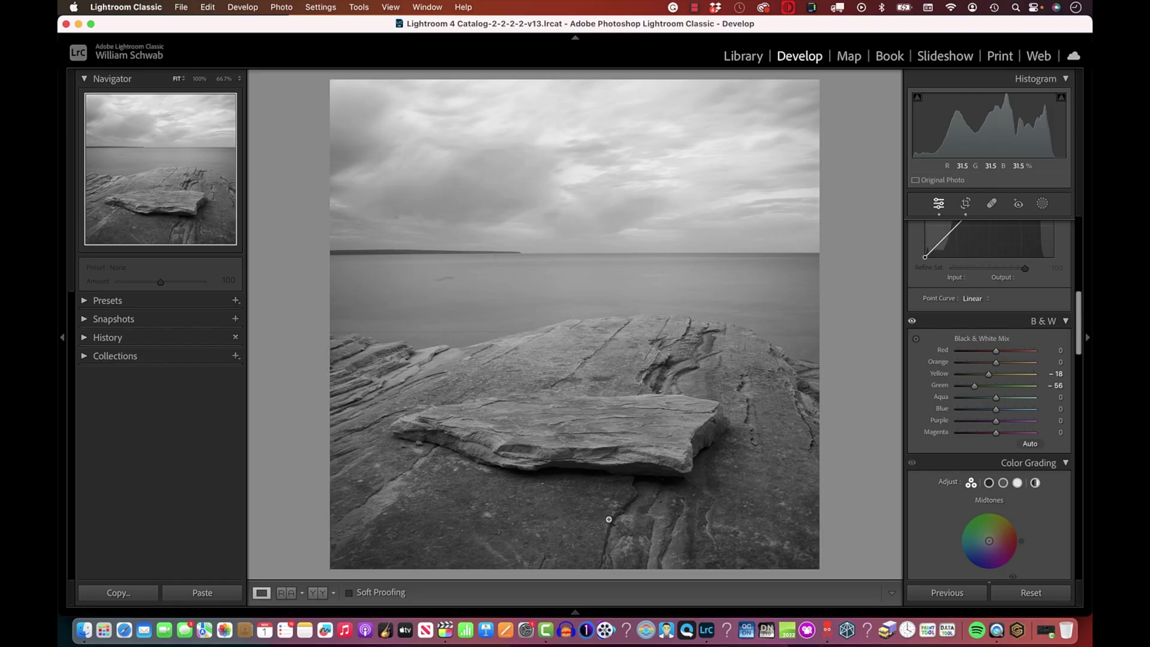
key("f")
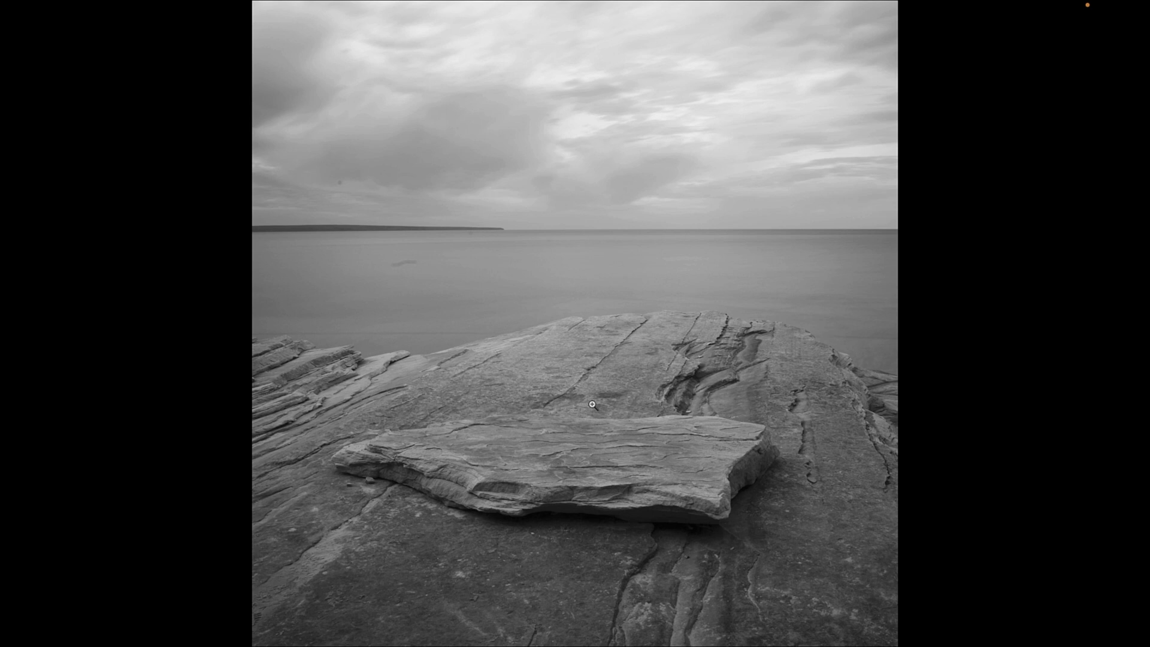
key("f")
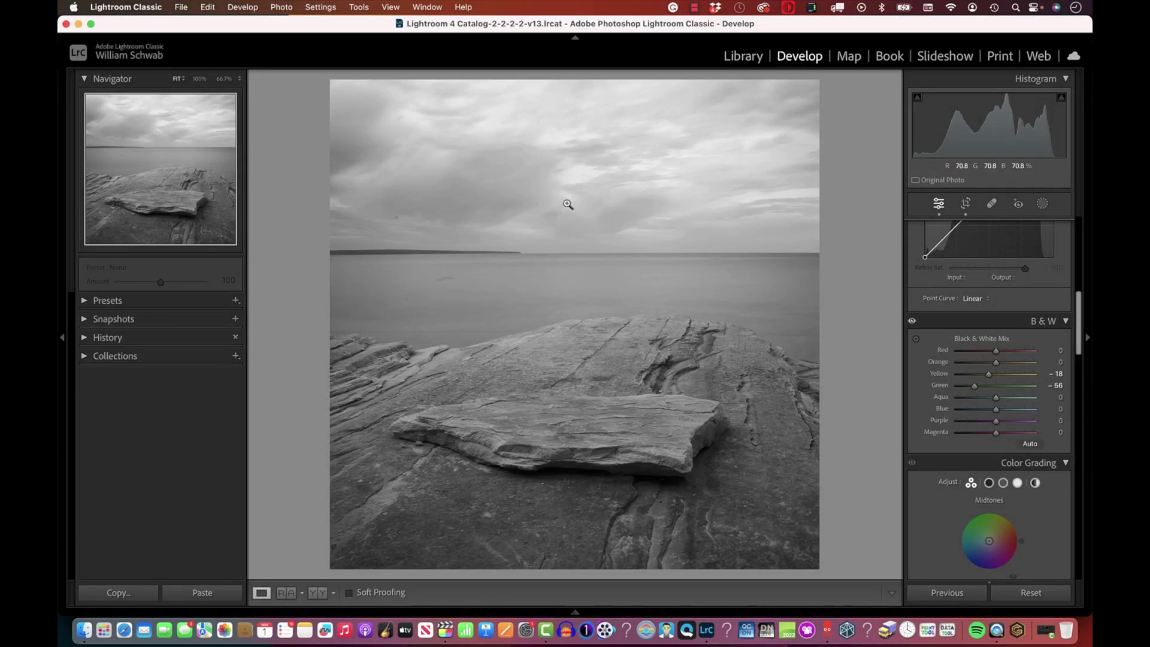
Step: Create a Select Sky mask and set its Exposure to −0.99 to darken the sky
left_click(1042, 205)
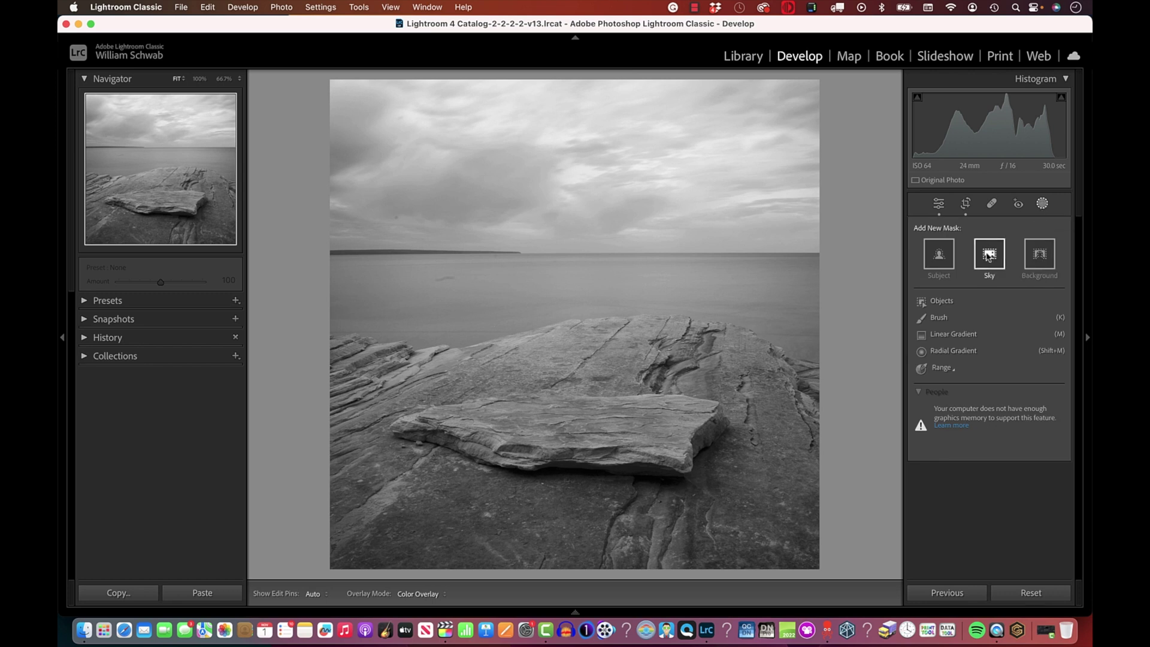
left_click(989, 255)
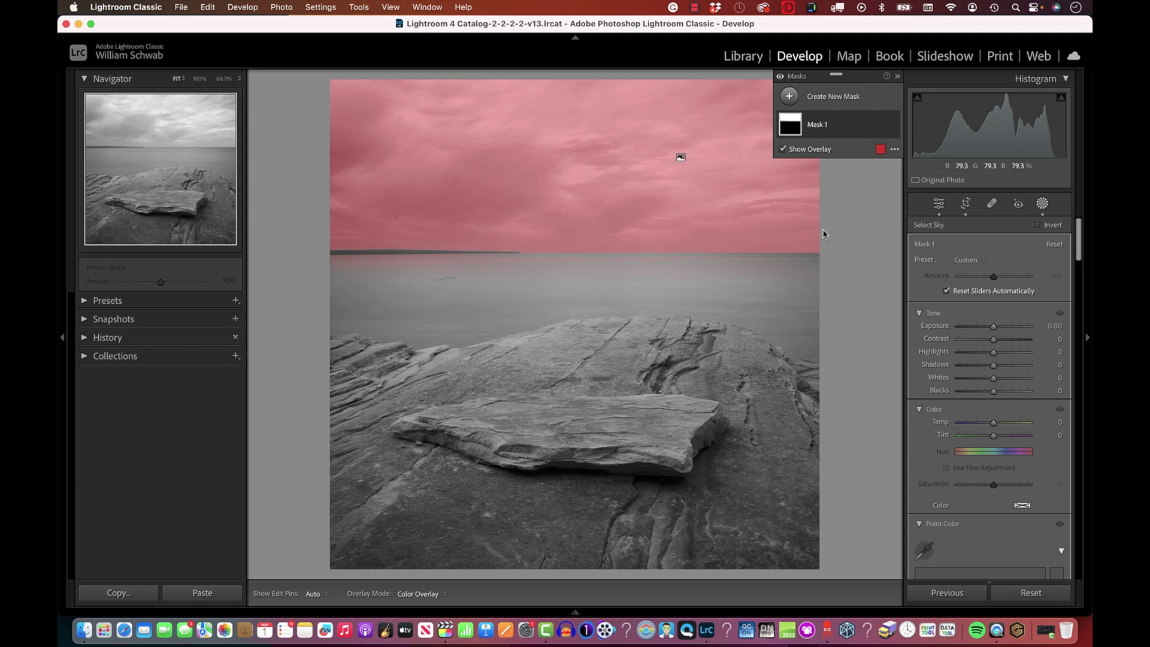
left_click(994, 329)
left_click_drag(993, 329, 937, 339)
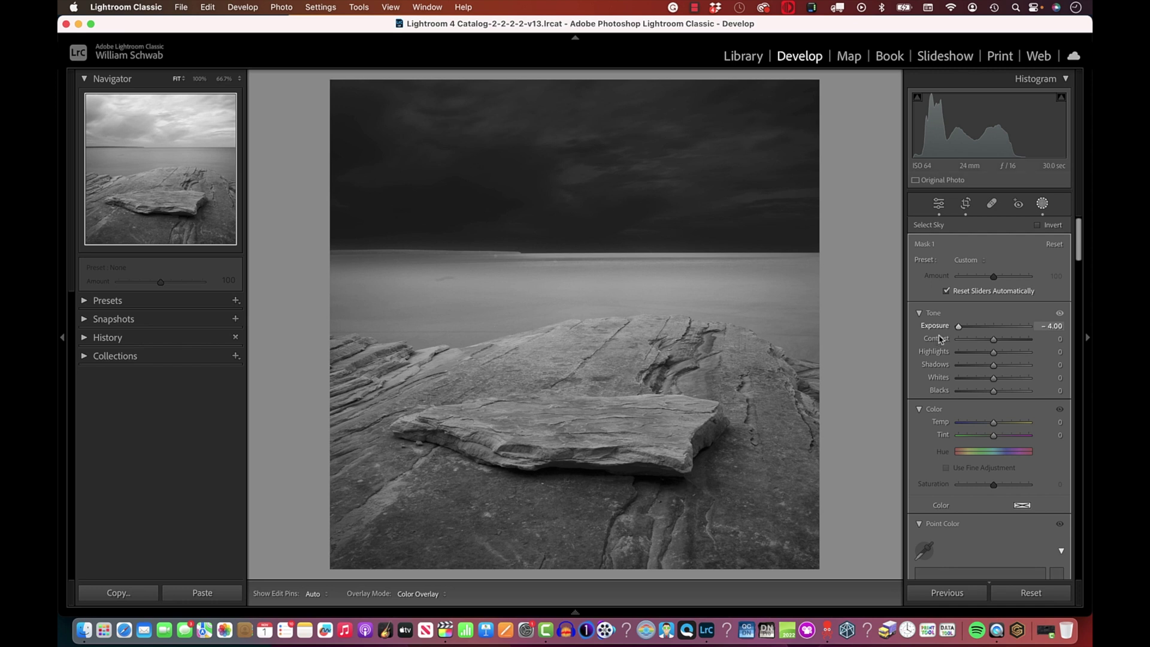
left_click_drag(947, 337, 985, 339)
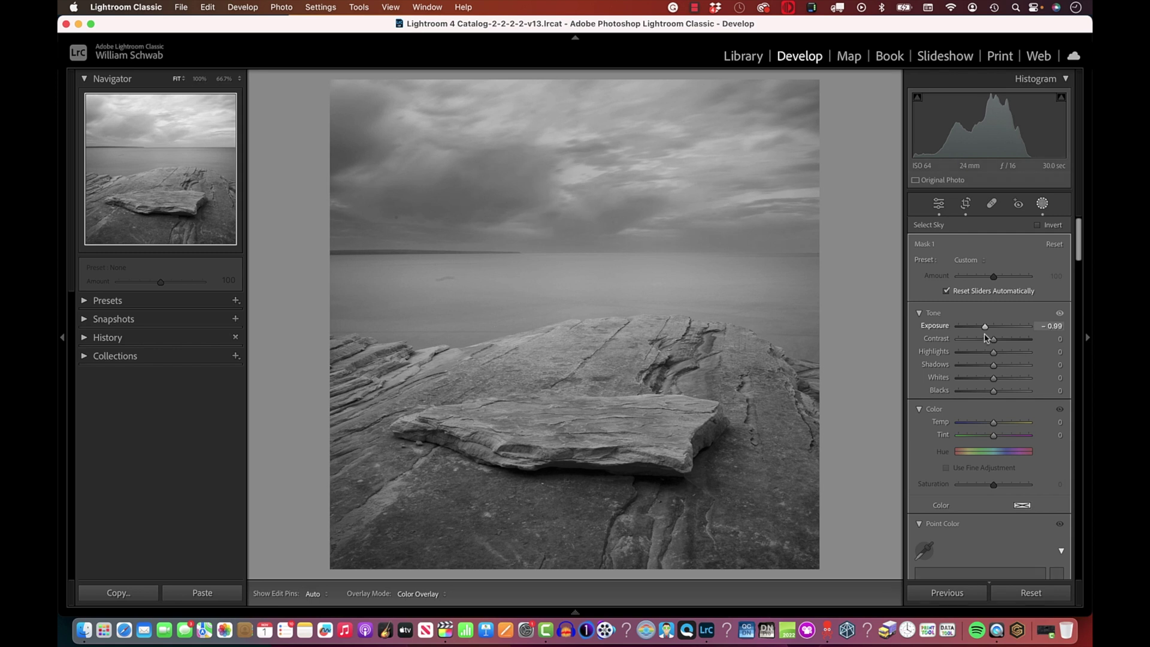
left_click_drag(986, 338, 986, 339)
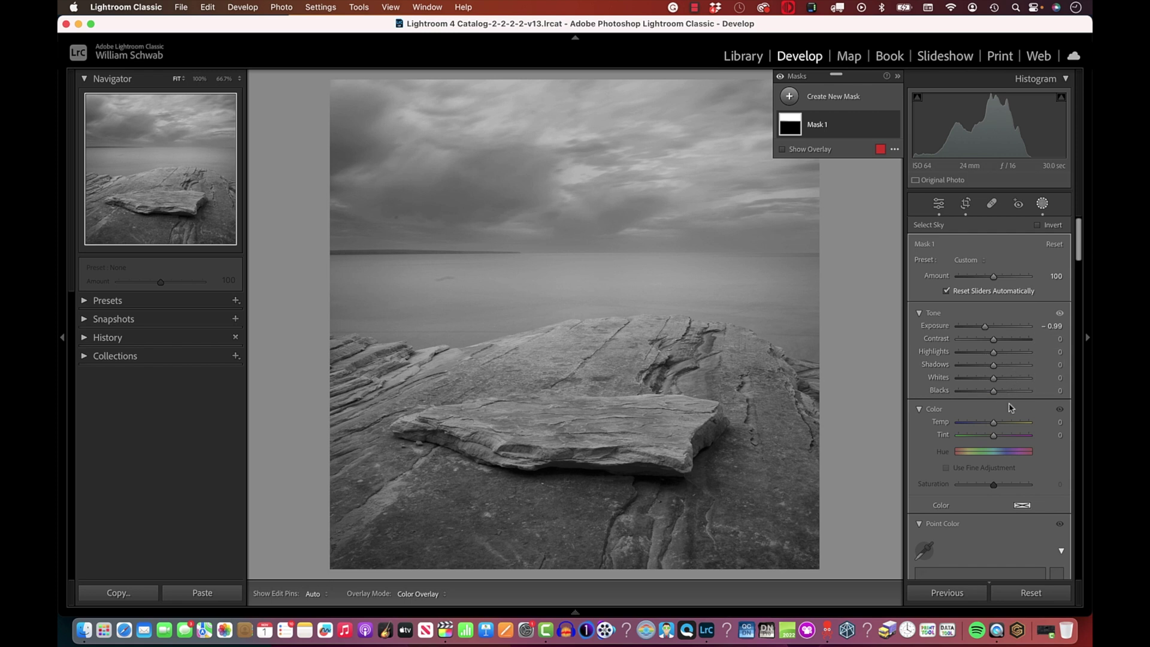
Step: Set the sky mask's Blacks to −34 to deepen the dark clouds
scroll(1015, 402, "down", 1)
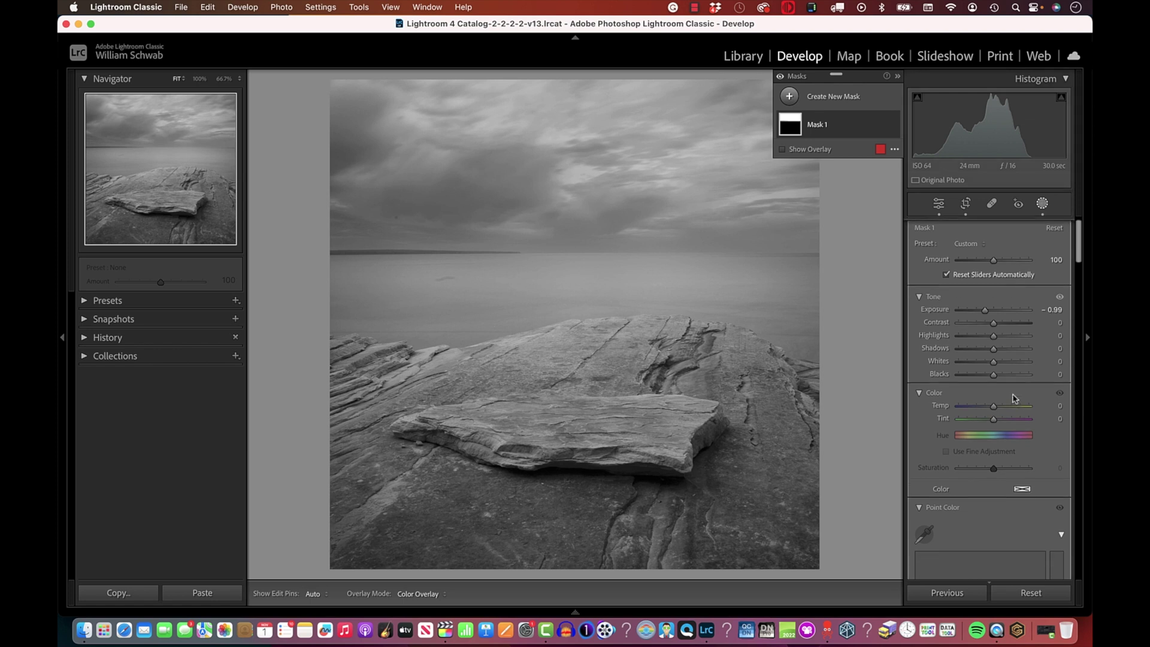
key("shift+w")
left_click_drag(993, 377, 982, 380)
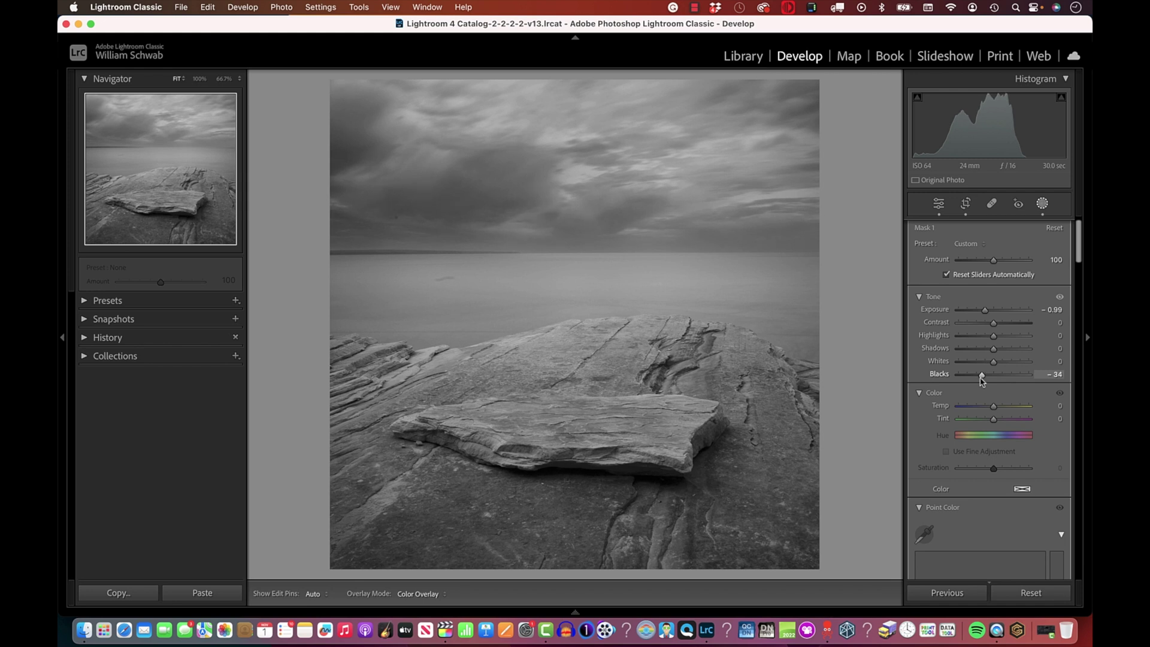
key("shift+w")
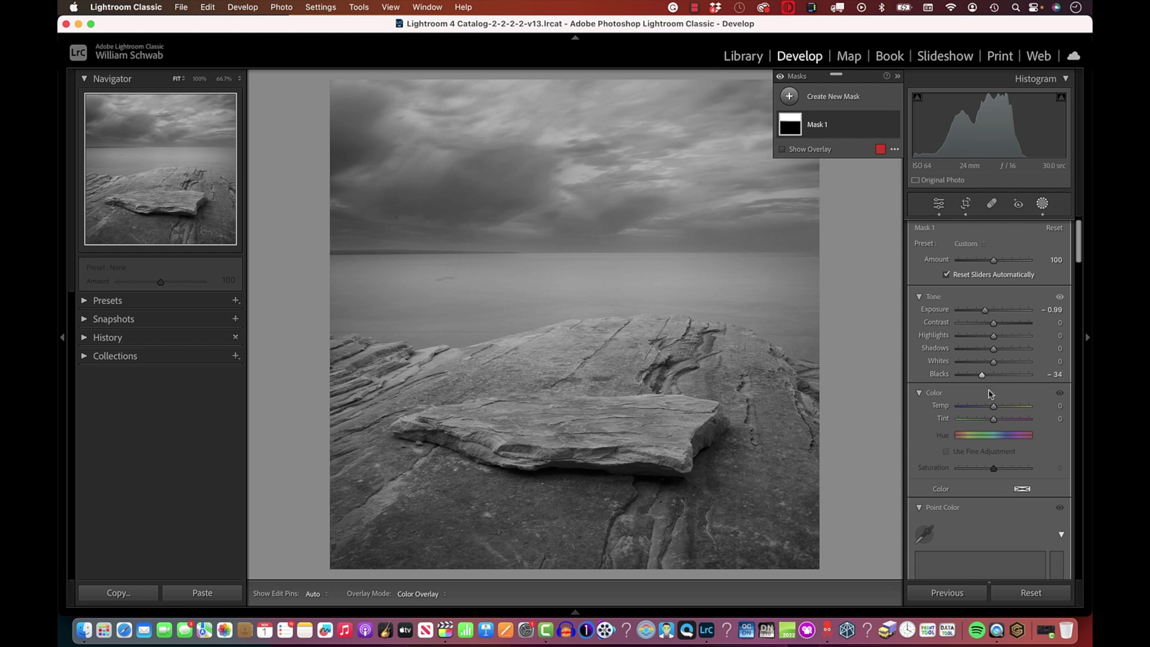
Step: Set the sky mask's Clarity to 12 and close the masking tools
scroll(991, 389, "down", 5)
scroll(994, 388, "down", 10)
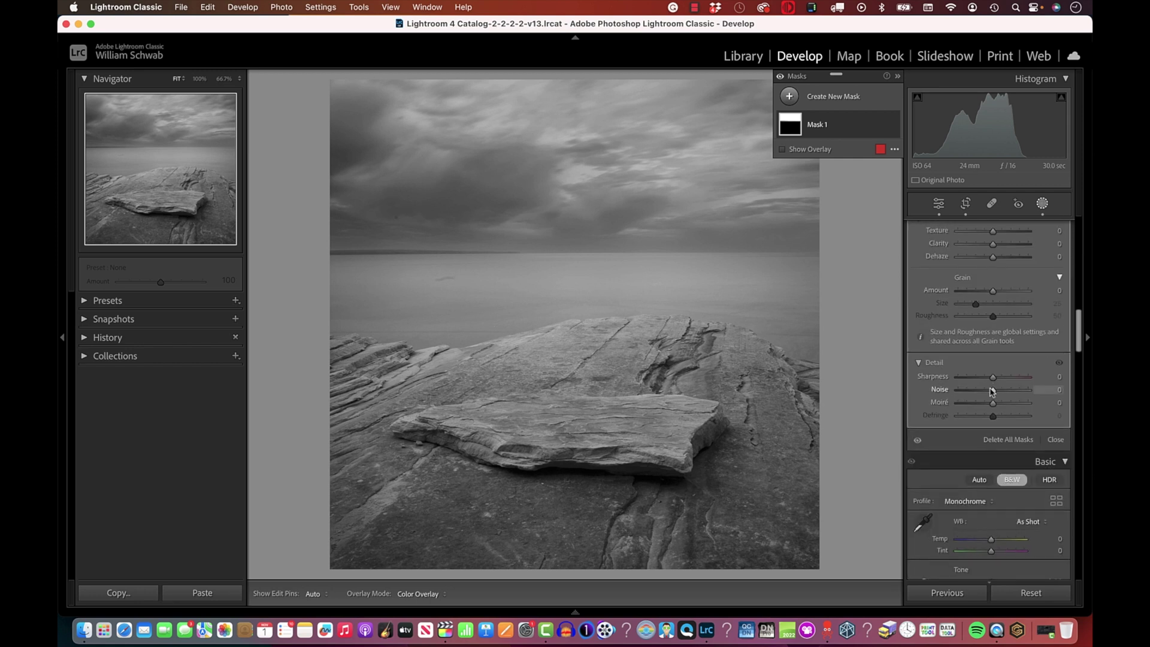
scroll(993, 391, "up", 3)
left_click_drag(994, 314, 999, 324)
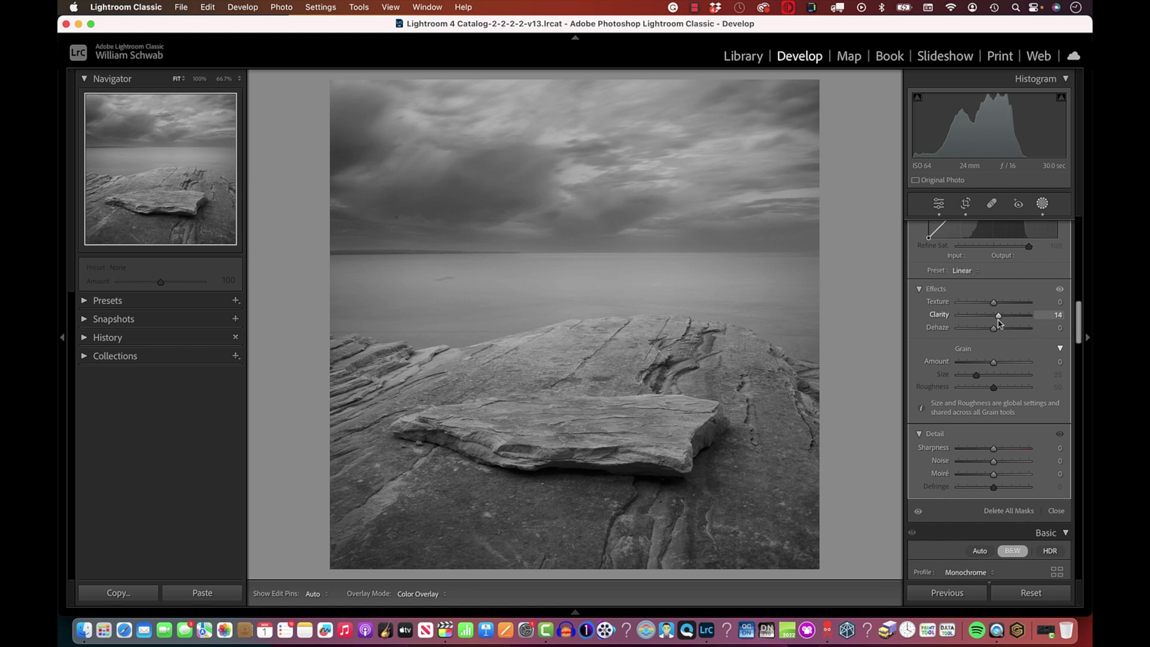
left_click_drag(999, 323, 999, 324)
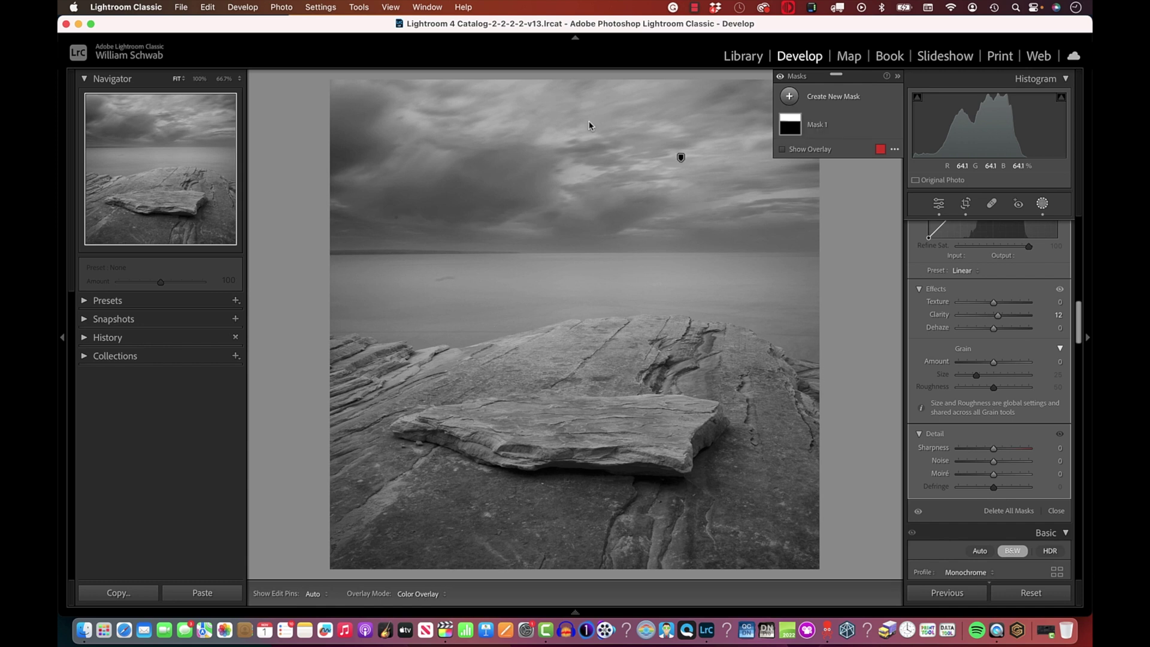
key("shift+w")
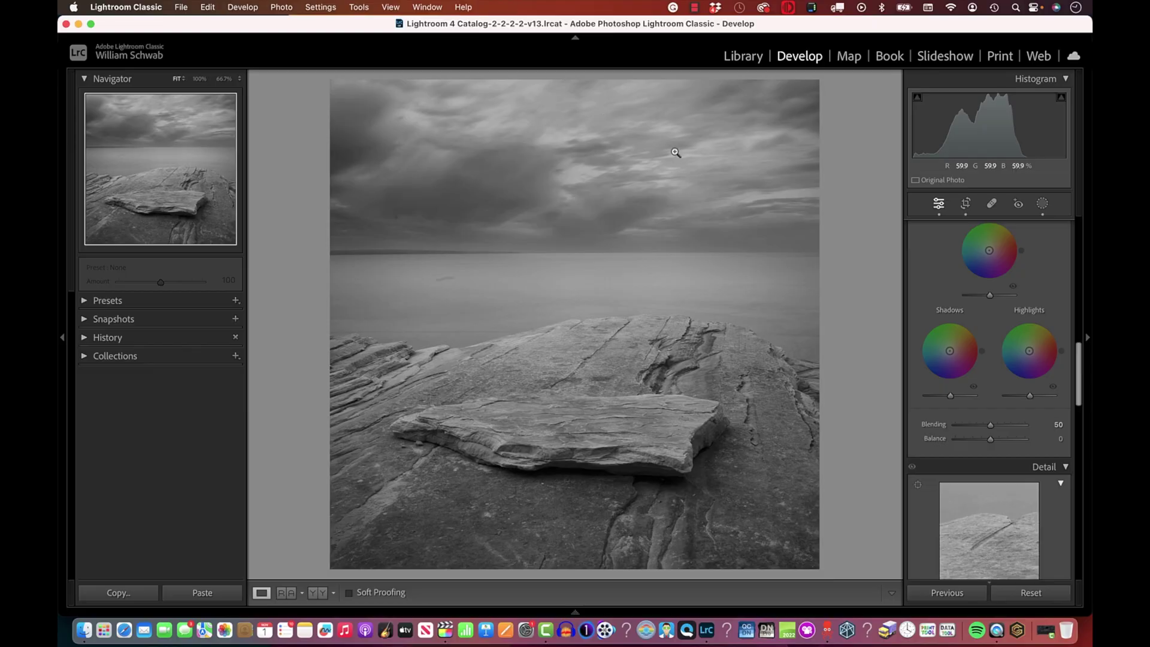
Step: Add a linear gradient mask from the photo's top edge down through the sky and set its Exposure to −0.49
left_click(1042, 204)
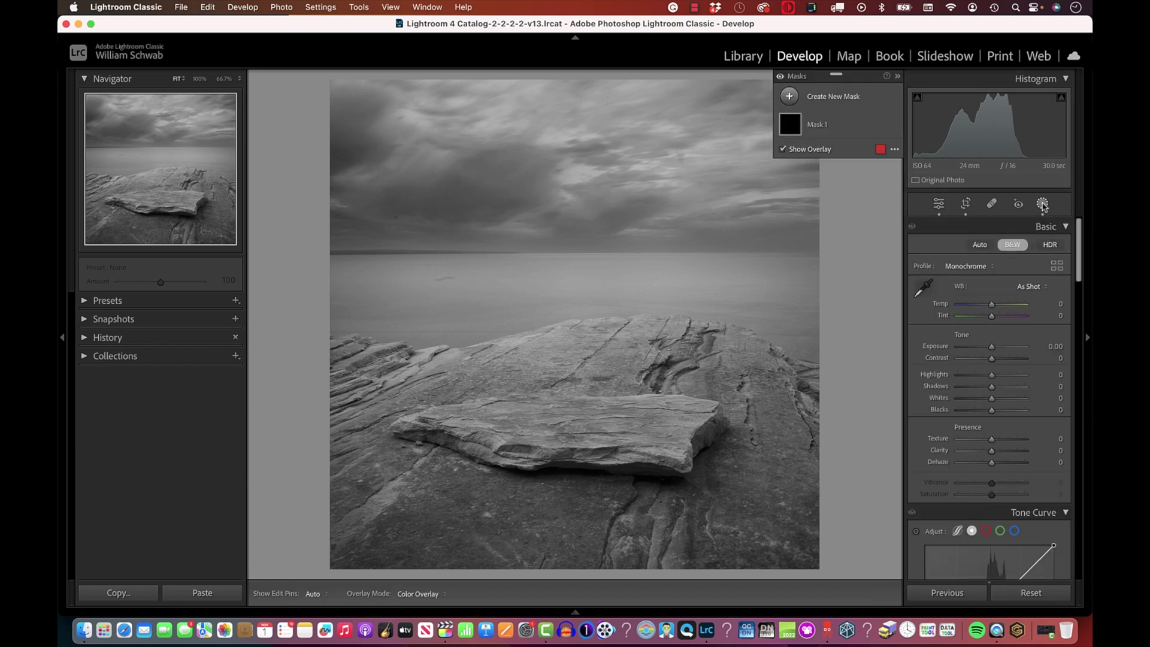
left_click(788, 100)
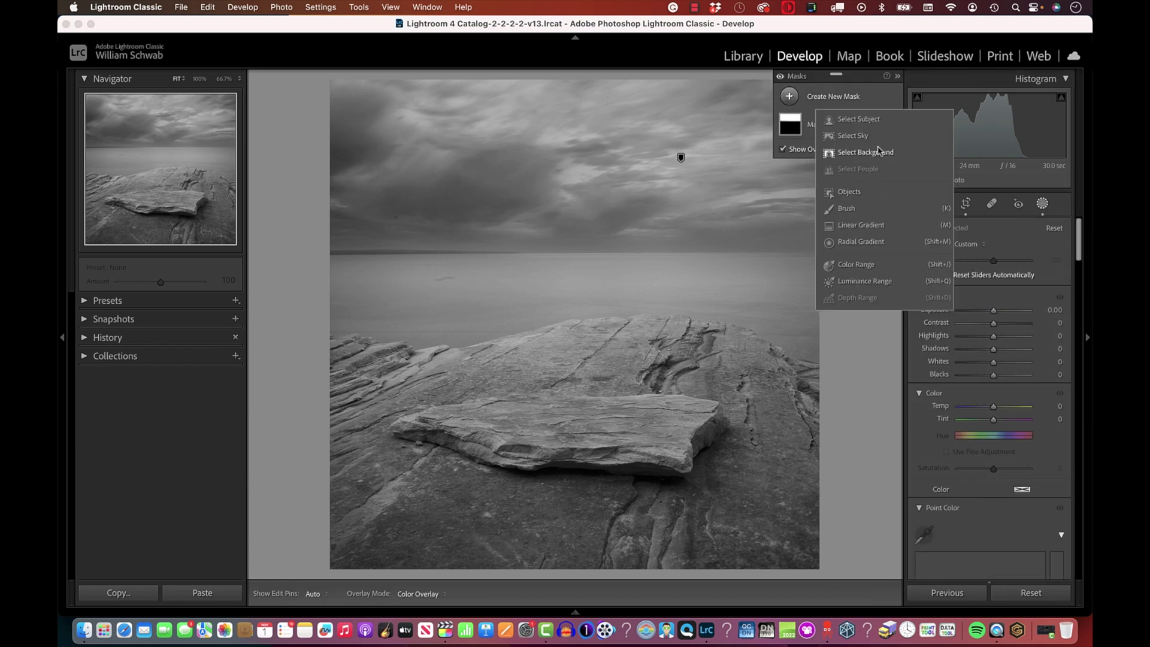
left_click(864, 225)
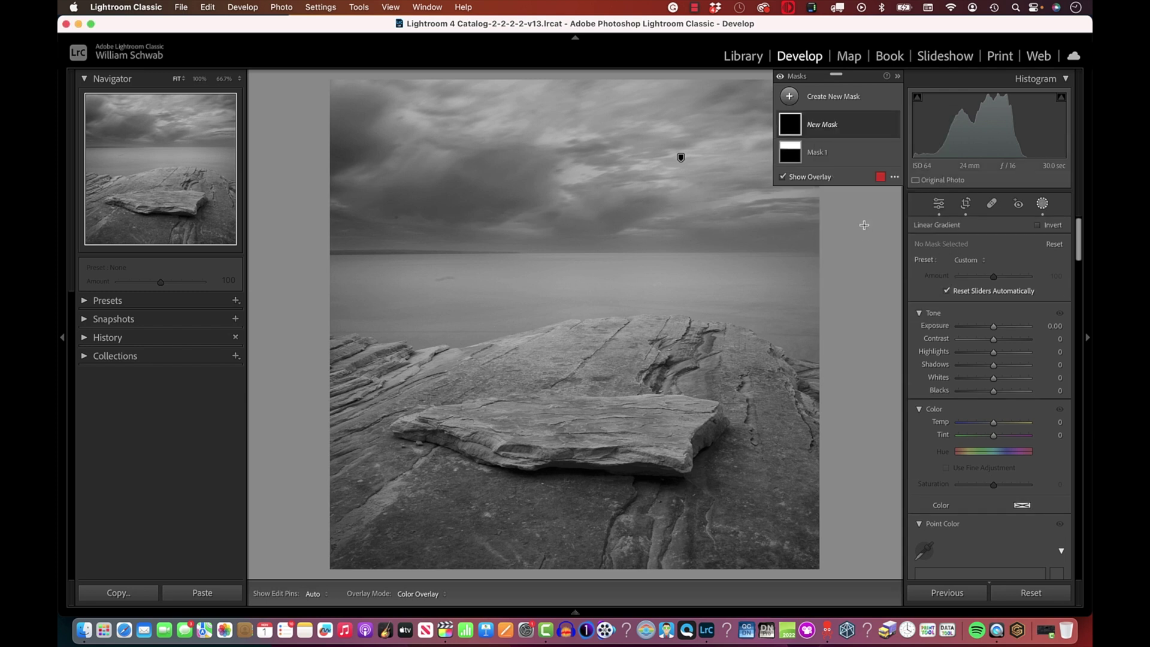
left_click_drag(597, 85, 592, 218)
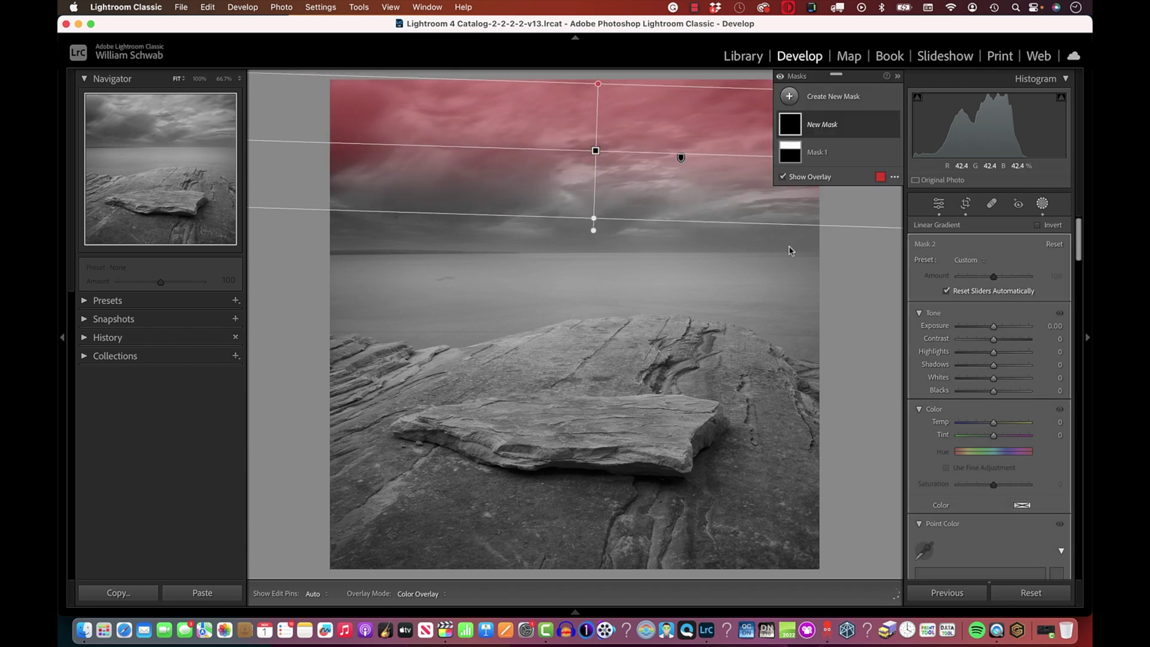
left_click_drag(994, 330, 988, 332)
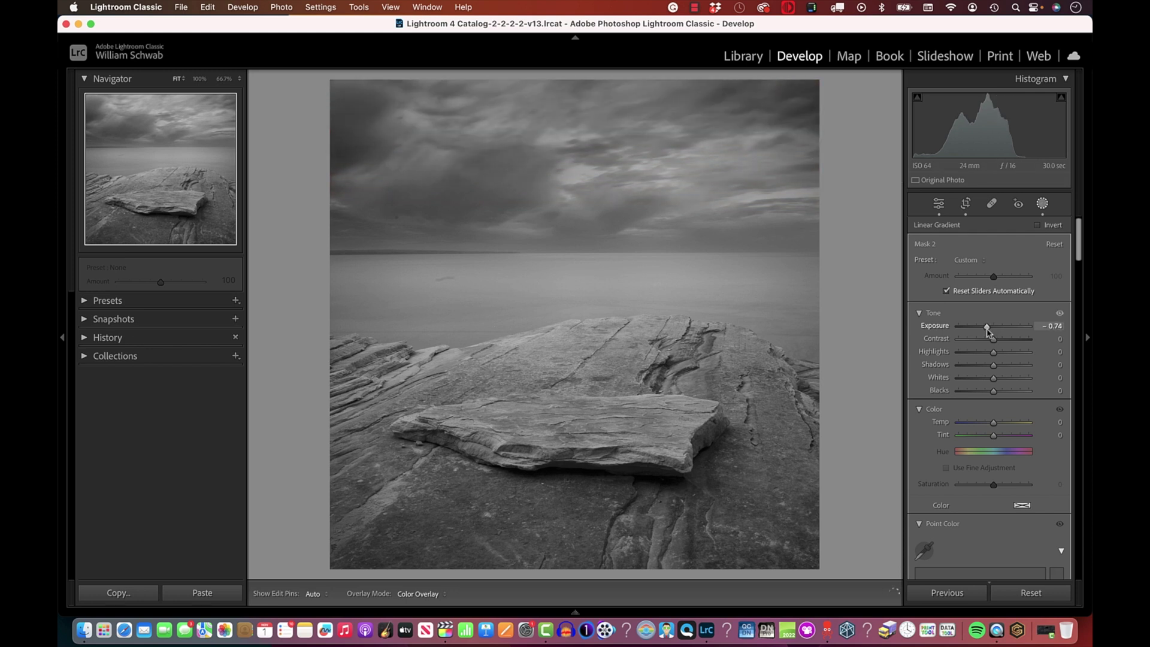
left_click_drag(988, 333, 990, 334)
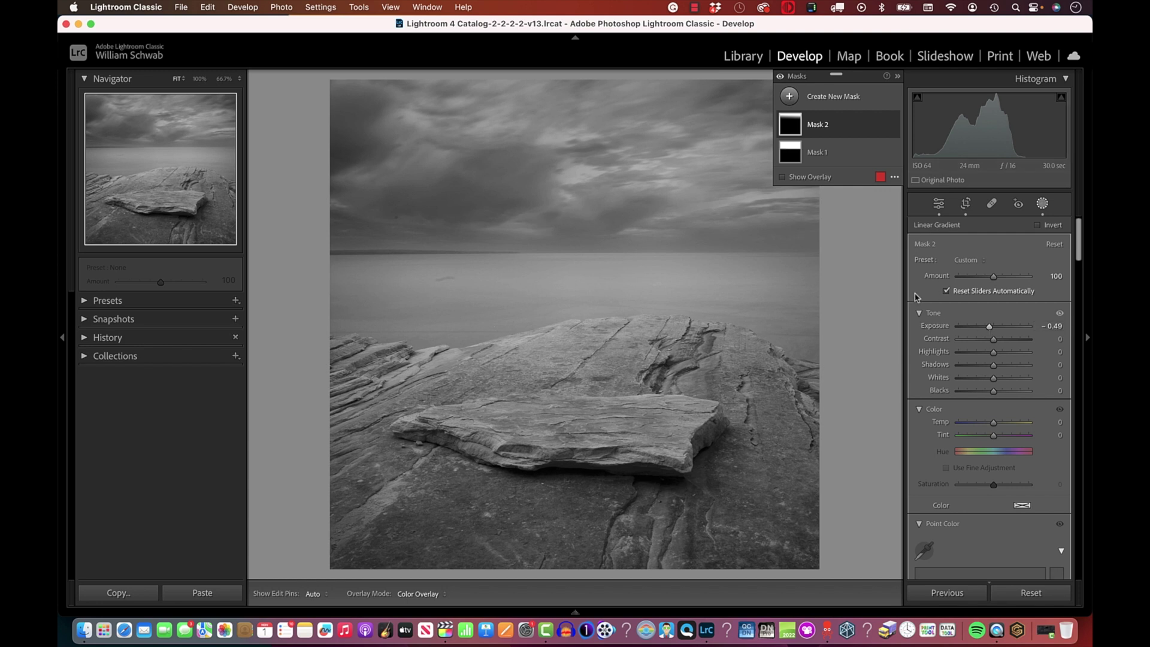
key("shift+w")
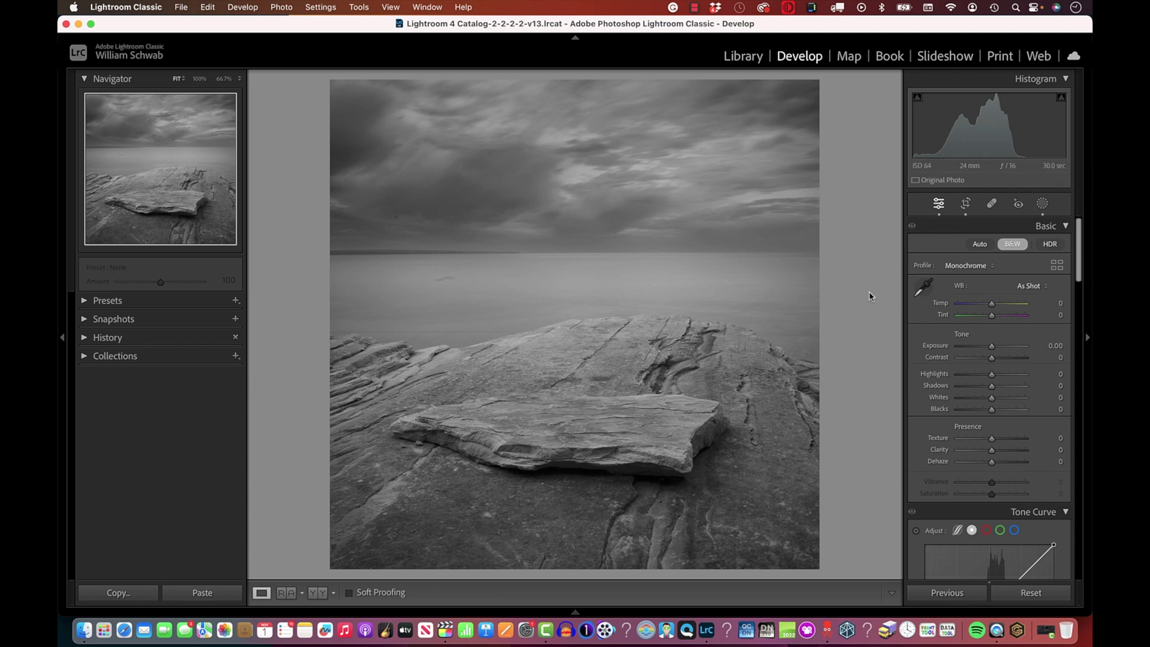
Step: Create a Select Subject mask on the flat rock slab and set its Exposure to 0.27
left_click(1042, 204)
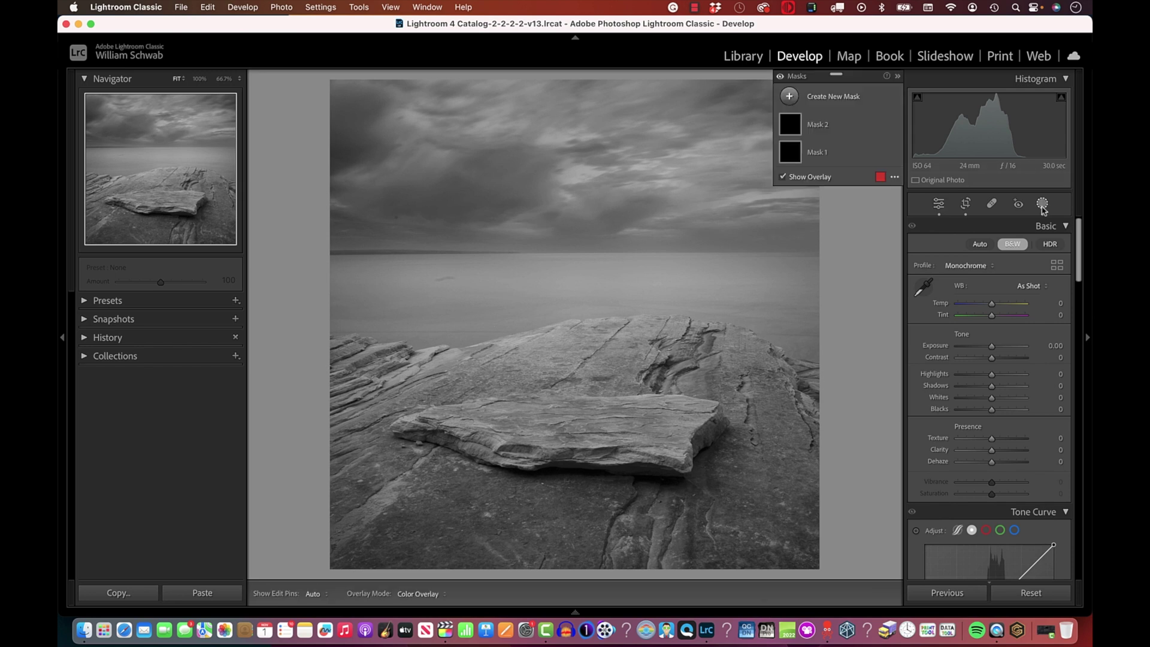
left_click(789, 98)
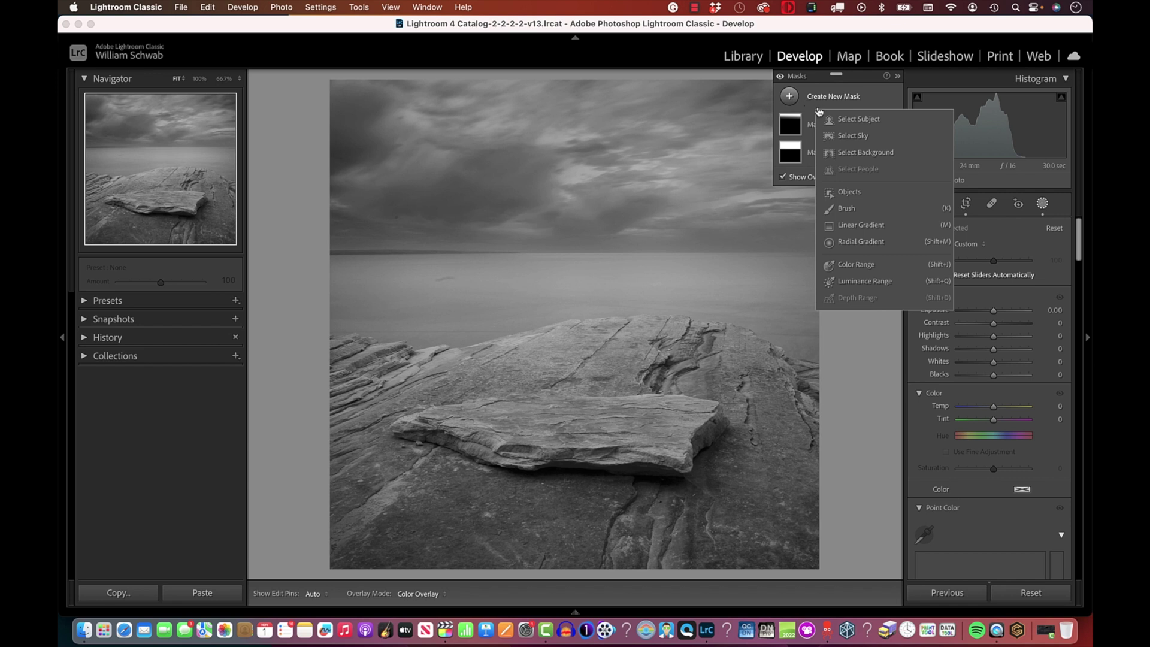
left_click(871, 120)
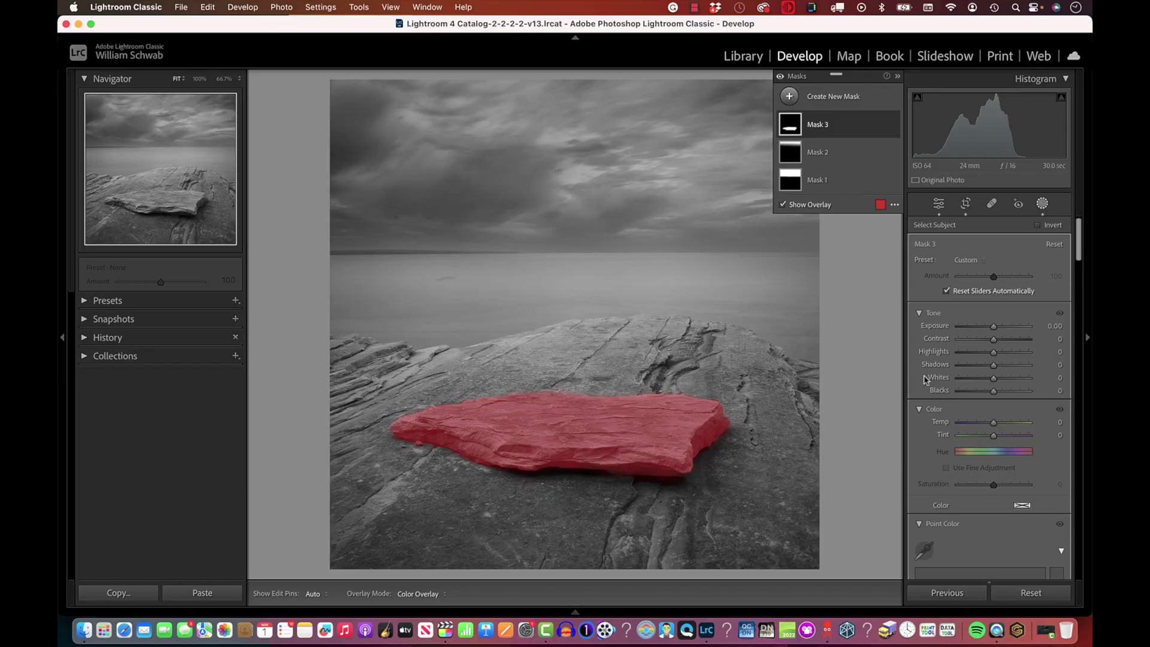
left_click_drag(993, 328, 1016, 335)
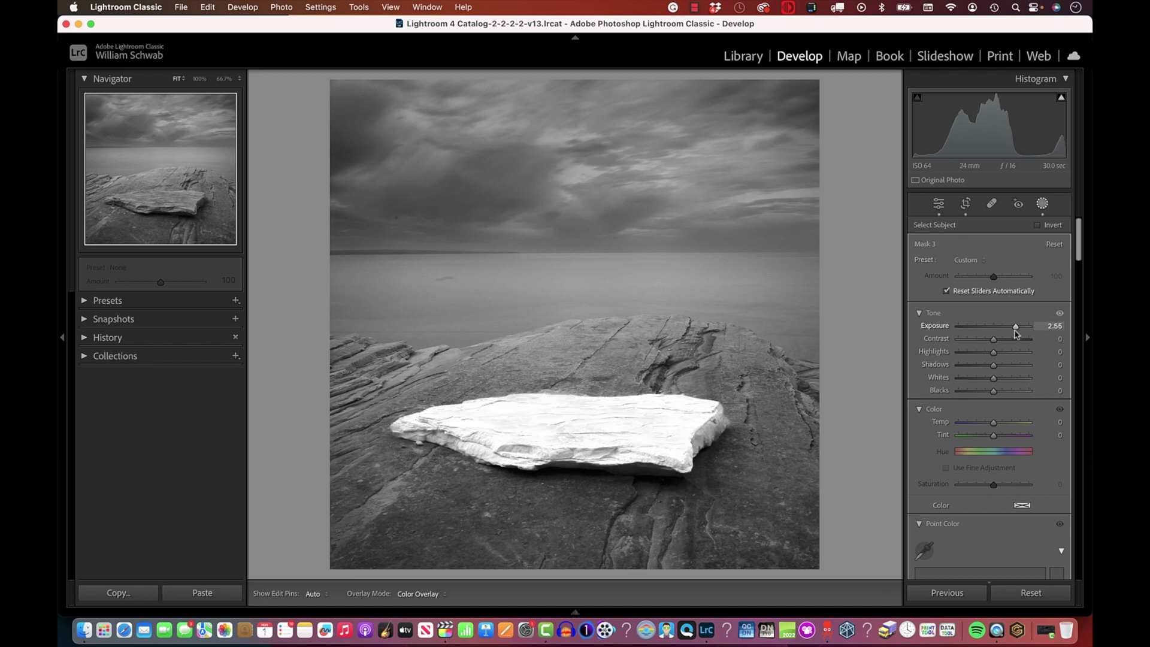
left_click_drag(1016, 334, 995, 335)
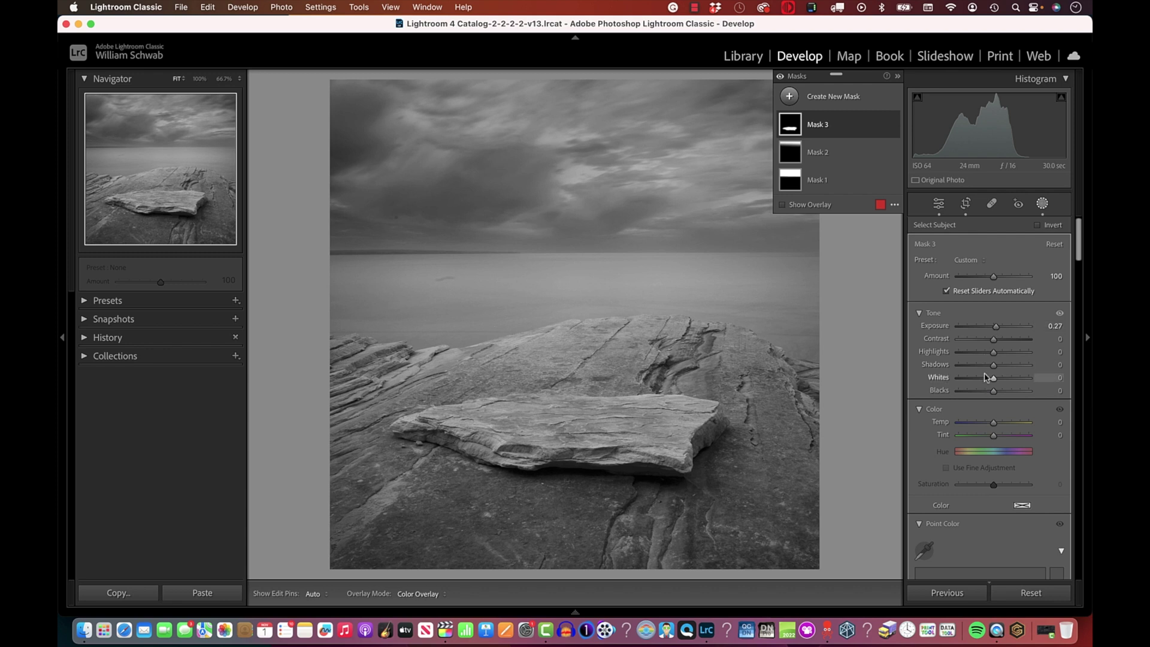
Step: Set the rock slab mask's Dehaze to 23 and its Clarity to 31
scroll(989, 425, "down", 10)
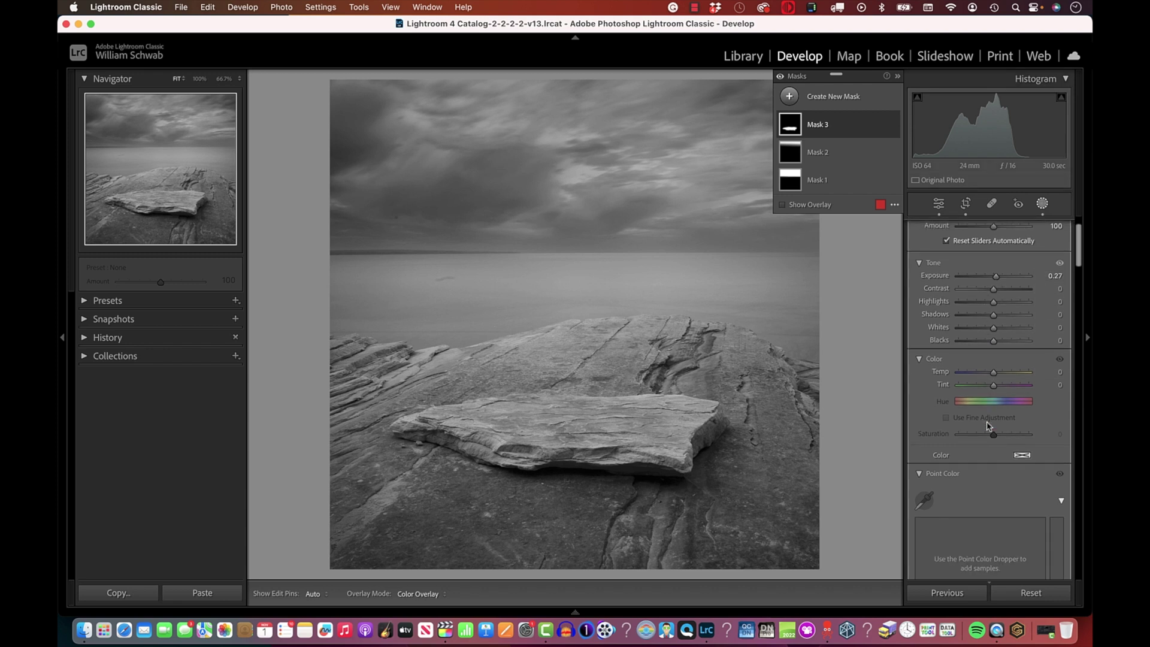
scroll(988, 426, "down", 15)
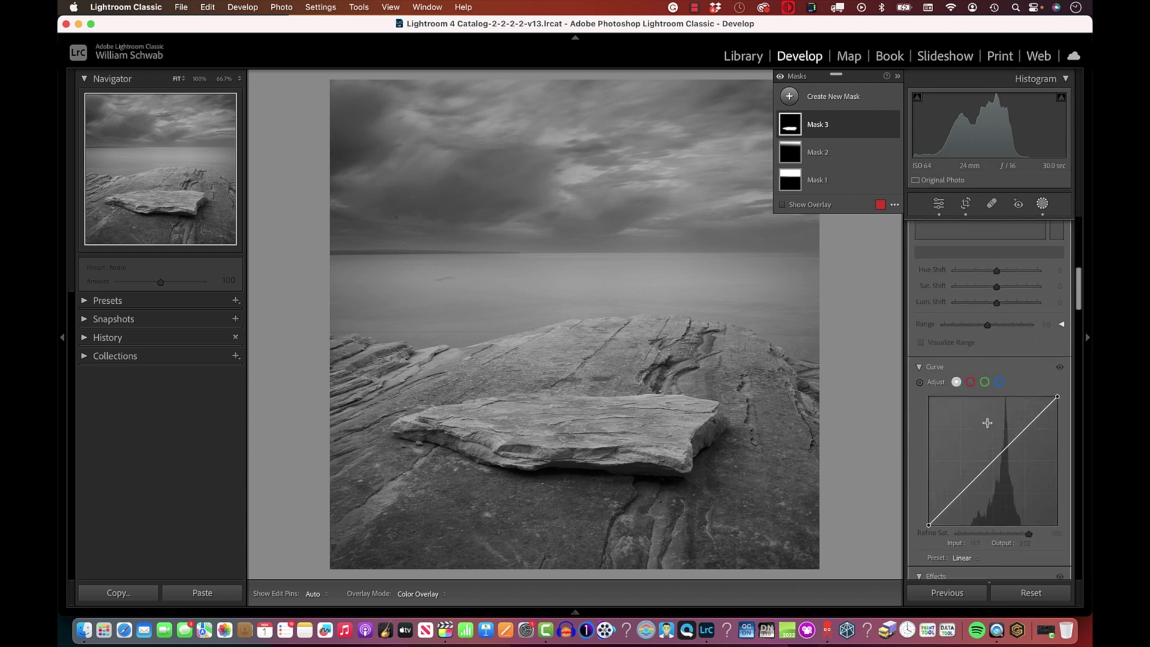
scroll(988, 425, "down", 3)
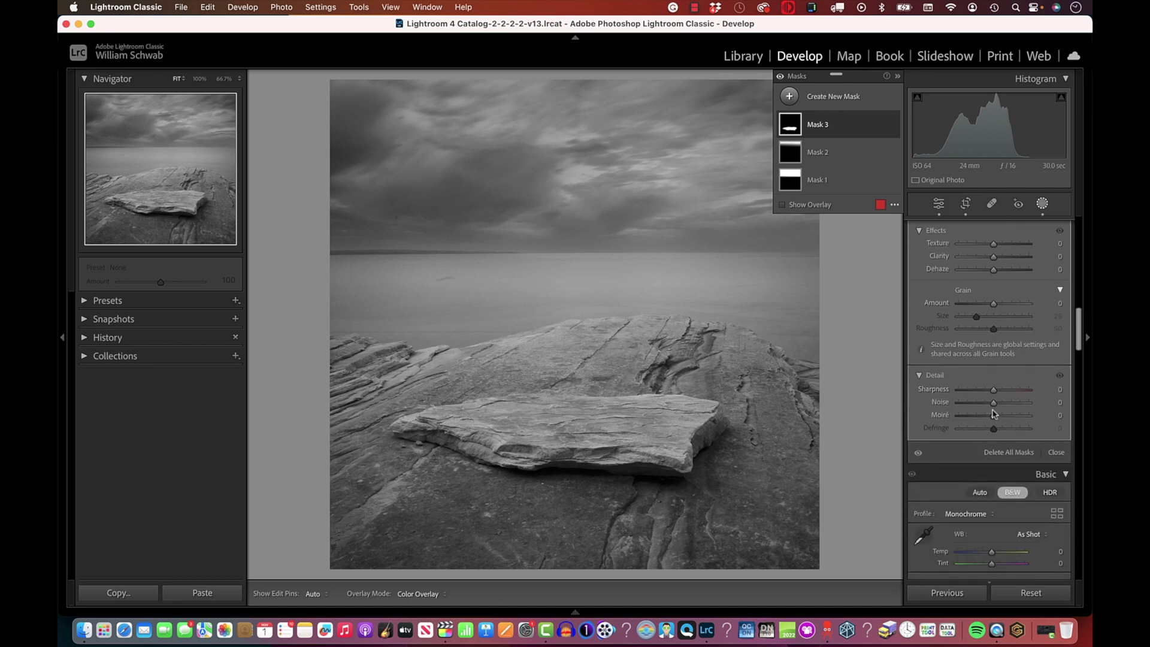
scroll(993, 395, "up", 4)
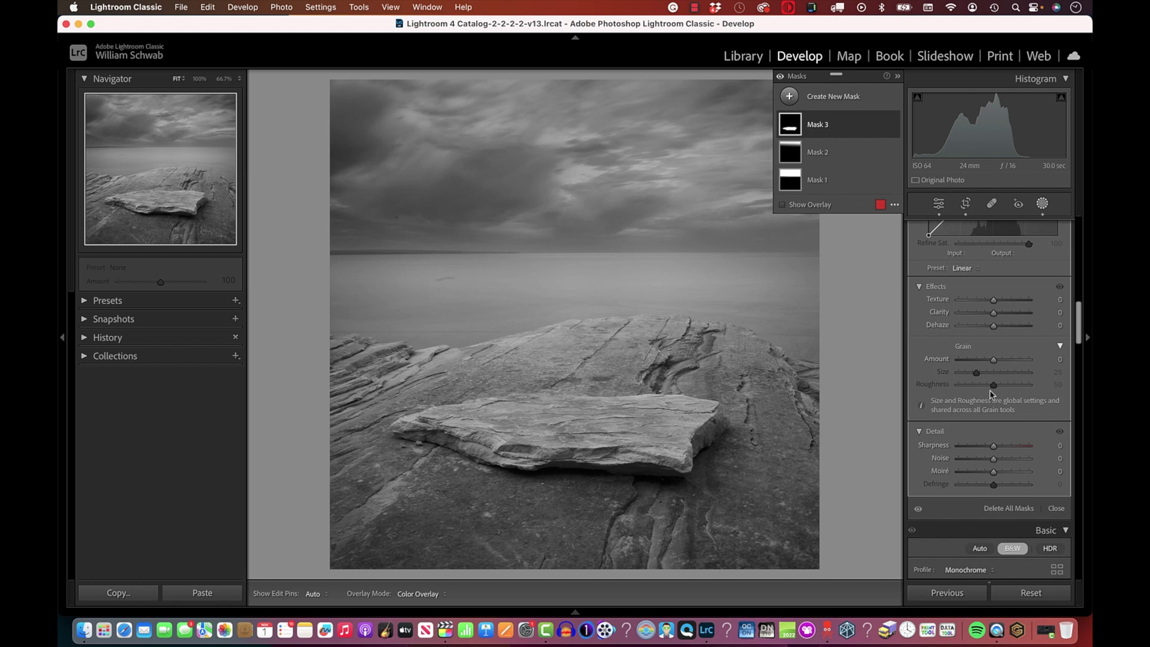
left_click_drag(993, 351, 1001, 353)
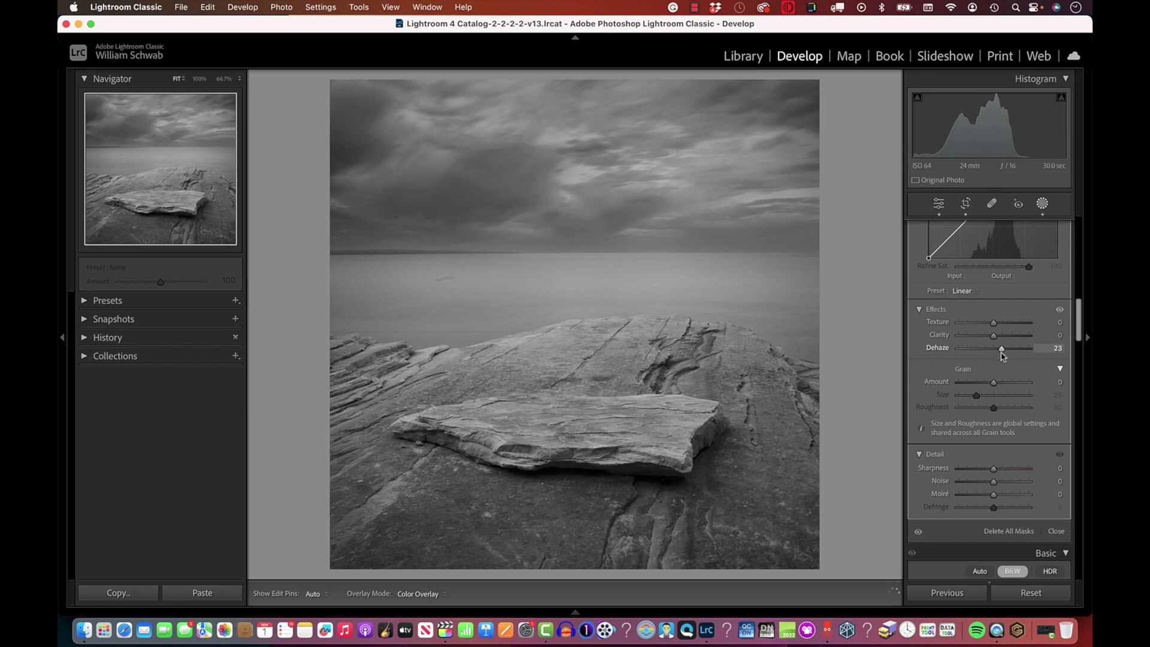
left_click_drag(1002, 356, 1002, 355)
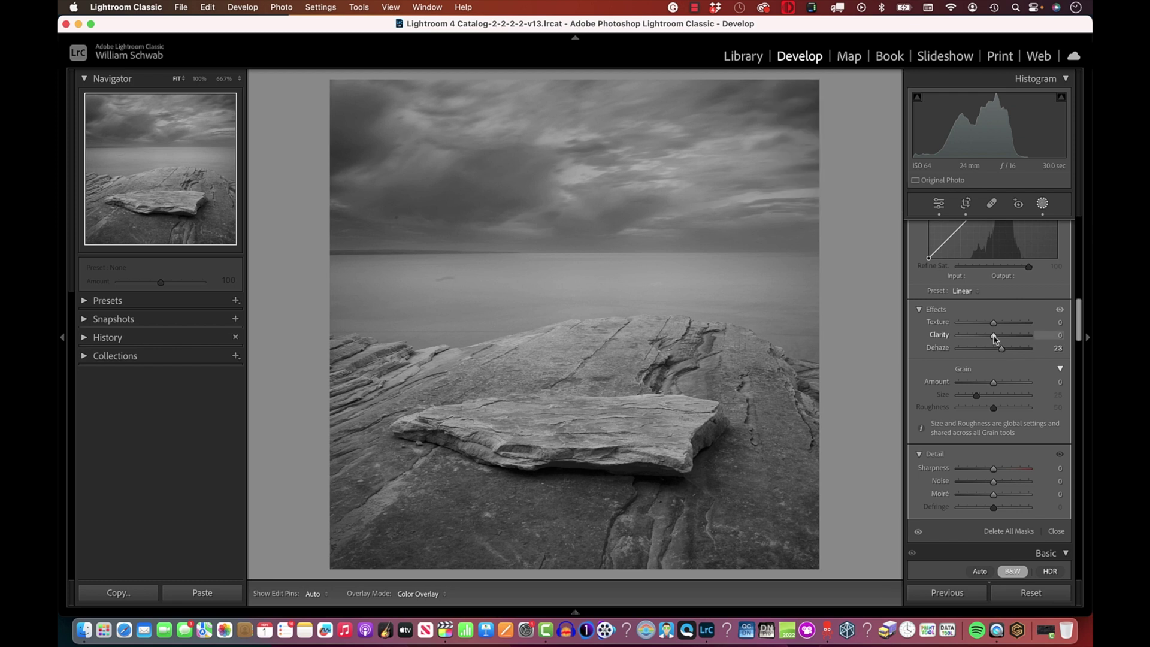
left_click_drag(993, 336, 1005, 338)
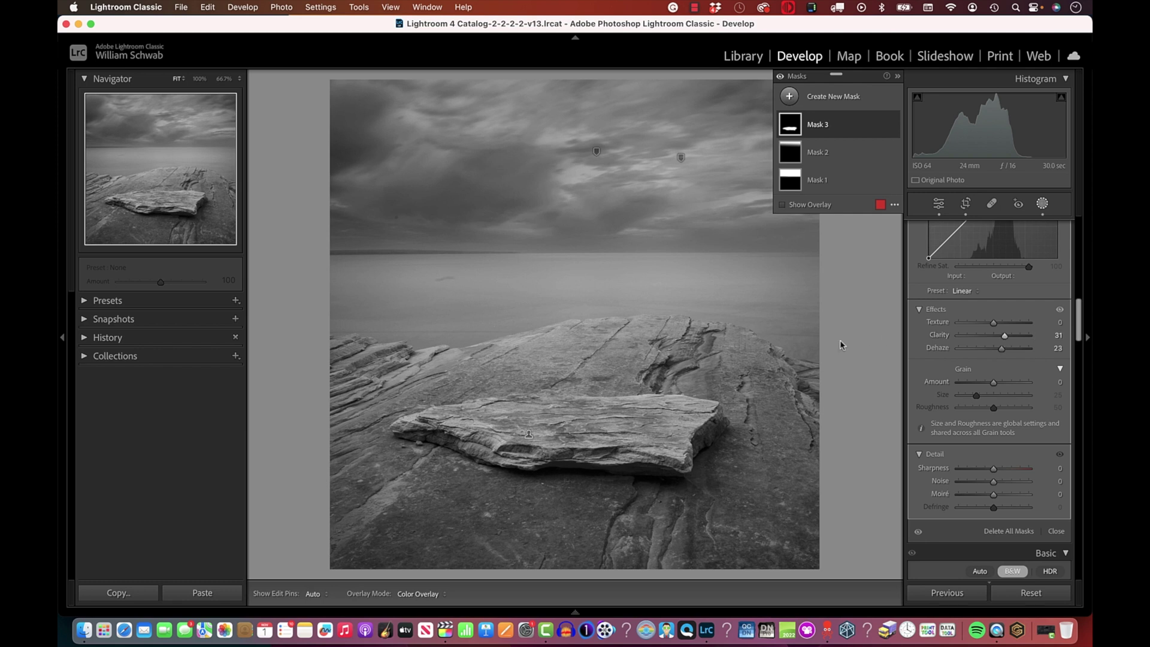
left_click(791, 98)
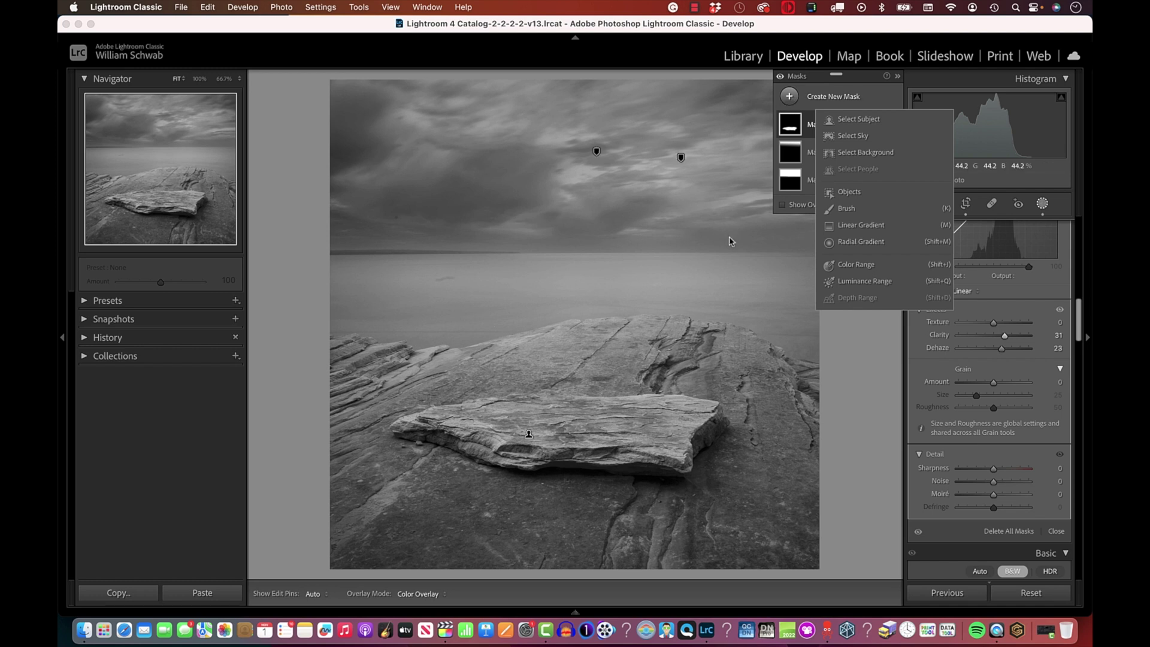
key("Escape")
key("shift+w")
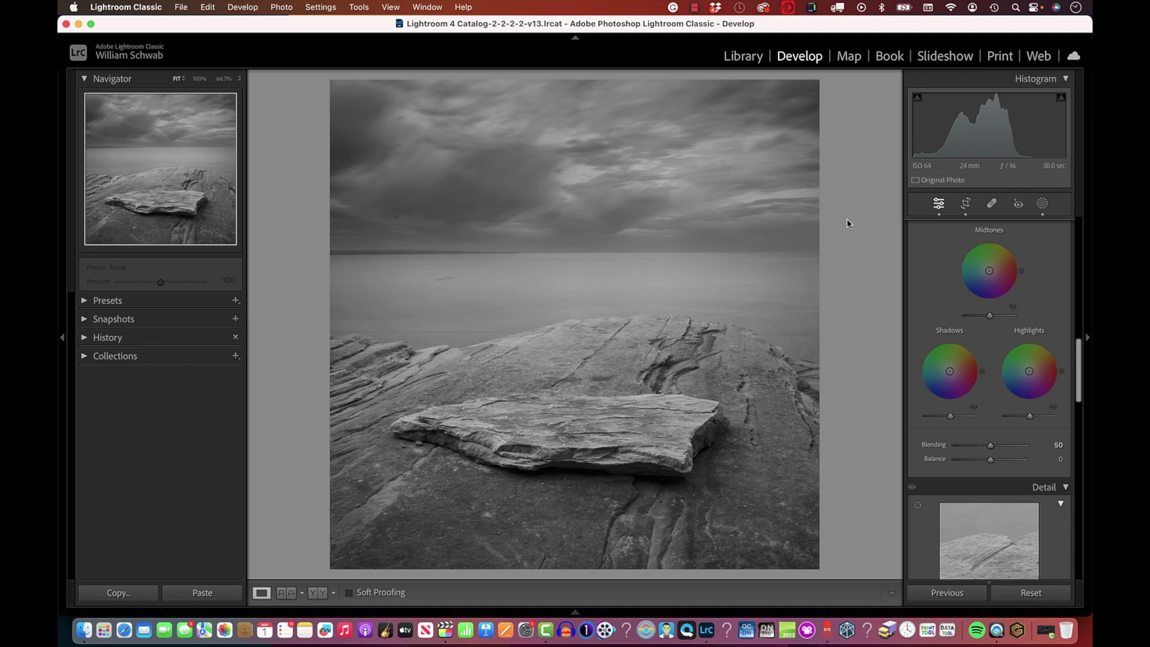
Step: Add a linear gradient mask from the photo's bottom edge up over the rocks to just below the horizon
left_click(1042, 204)
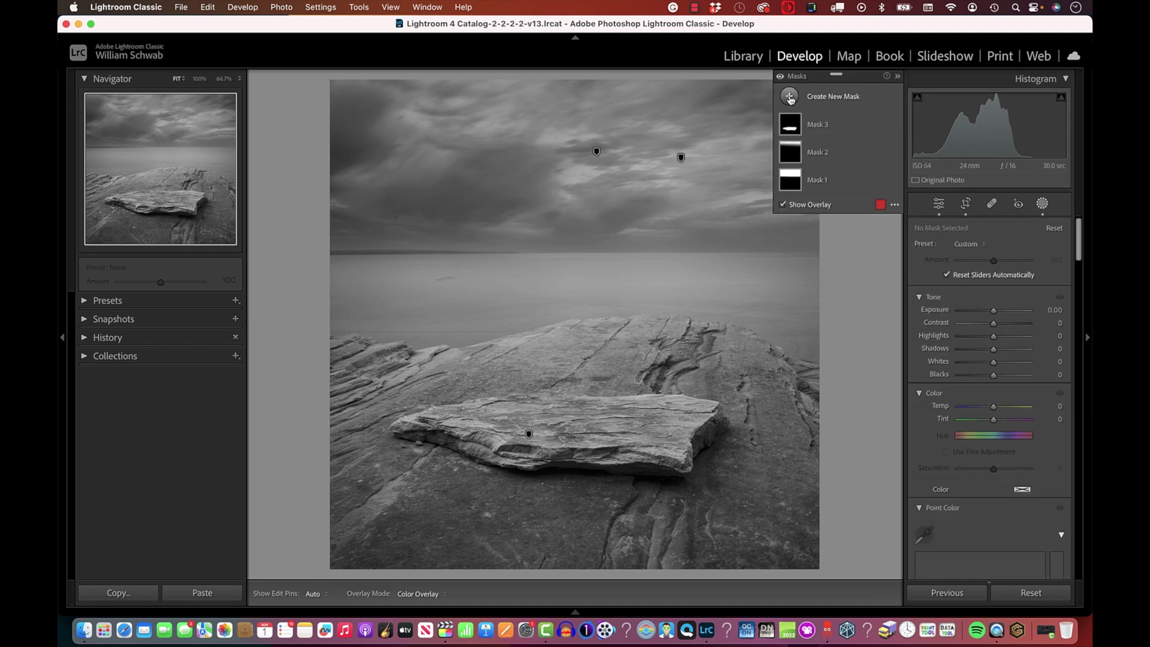
left_click(817, 104)
left_click(866, 228)
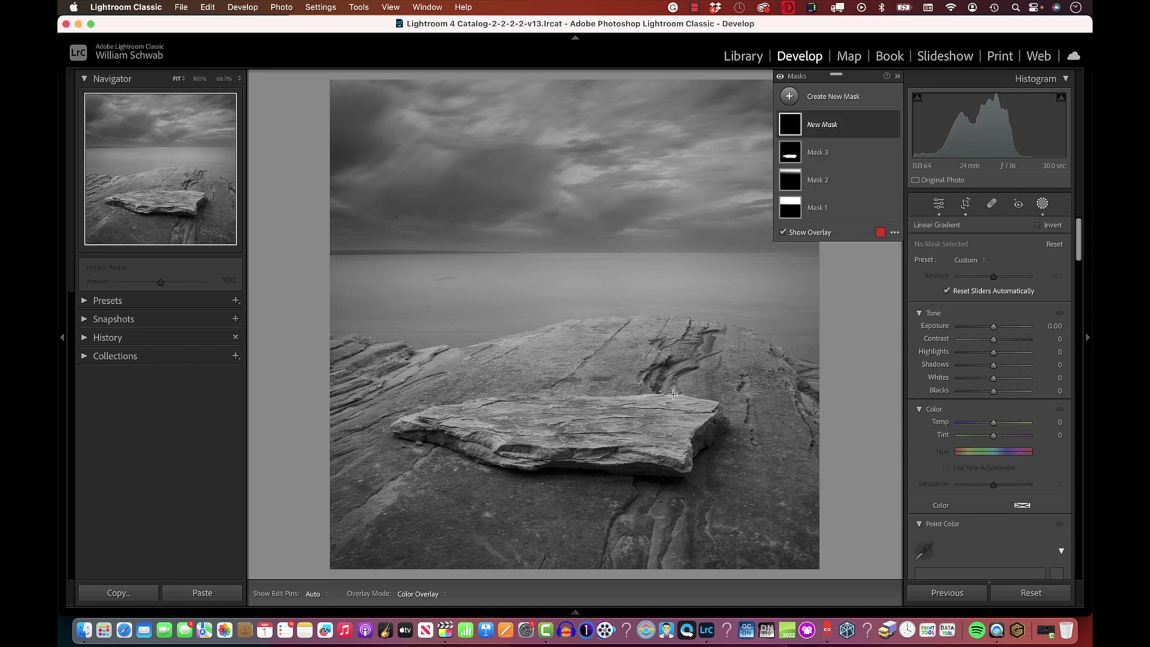
left_click_drag(570, 567, 561, 272)
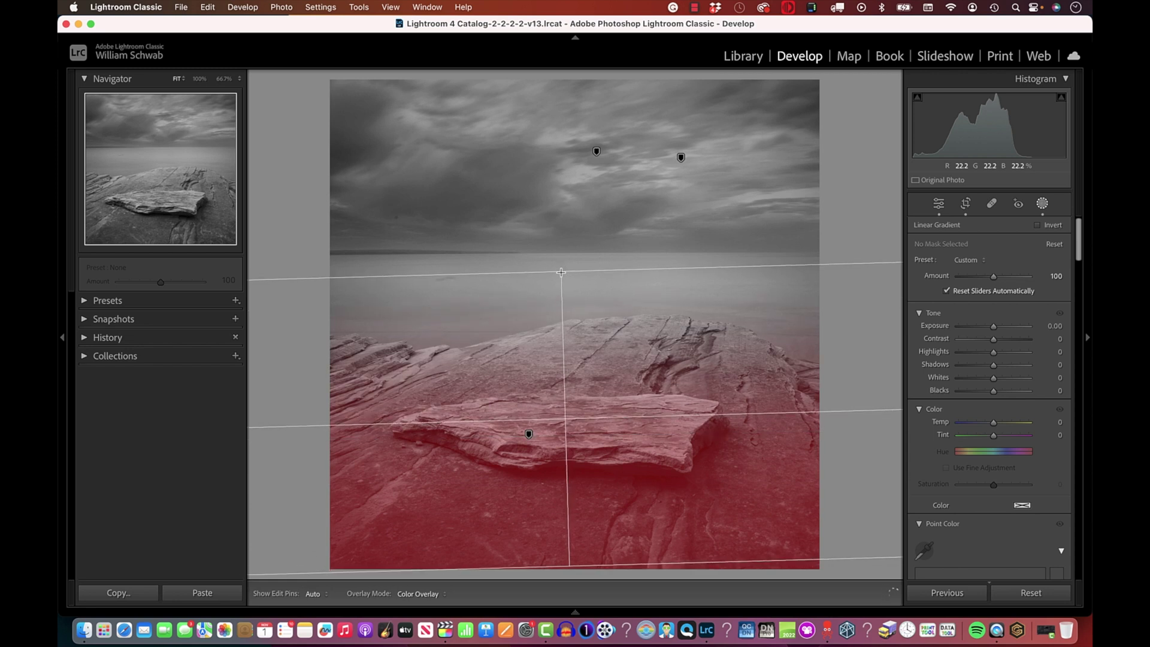
left_click_drag(561, 272, 560, 272)
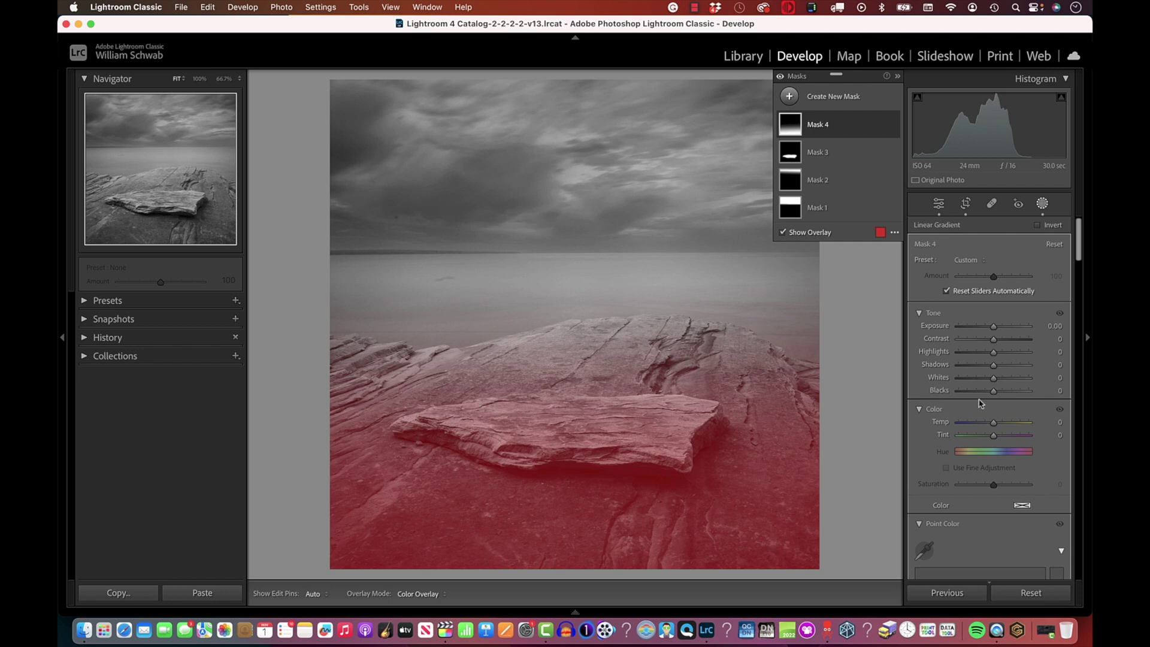
Step: Raise the Clarity of the foreground linear gradient mask slightly
scroll(988, 400, "down", 2)
scroll(988, 401, "down", 8)
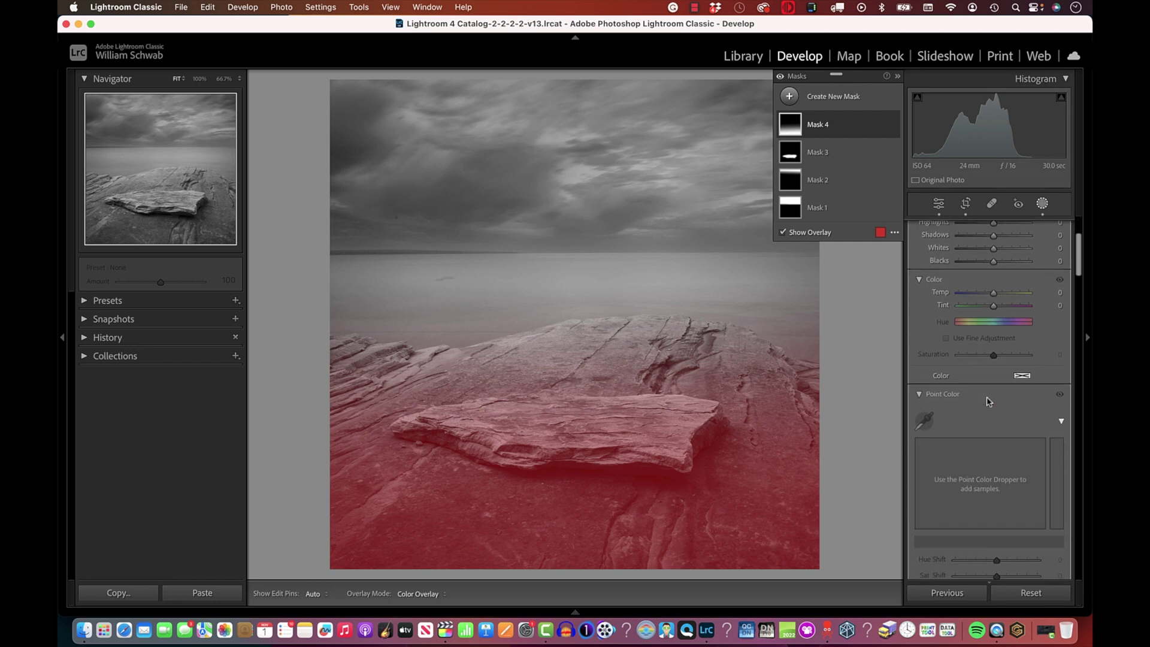
scroll(988, 401, "down", 20)
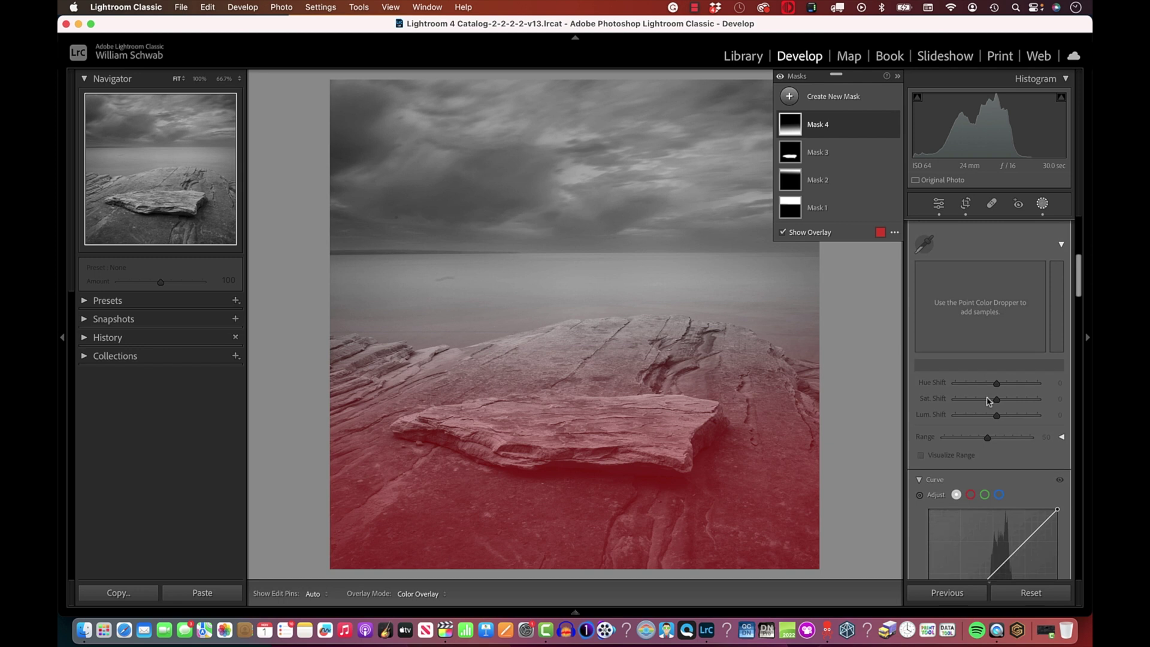
scroll(987, 398, "down", 3)
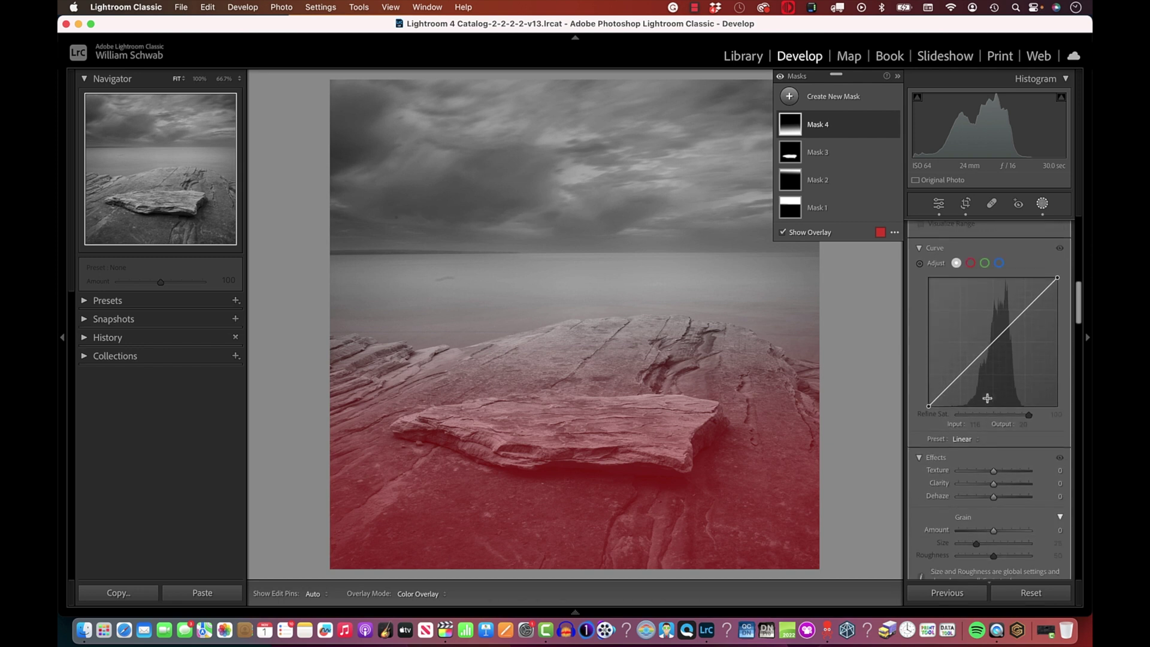
scroll(987, 397, "down", 5)
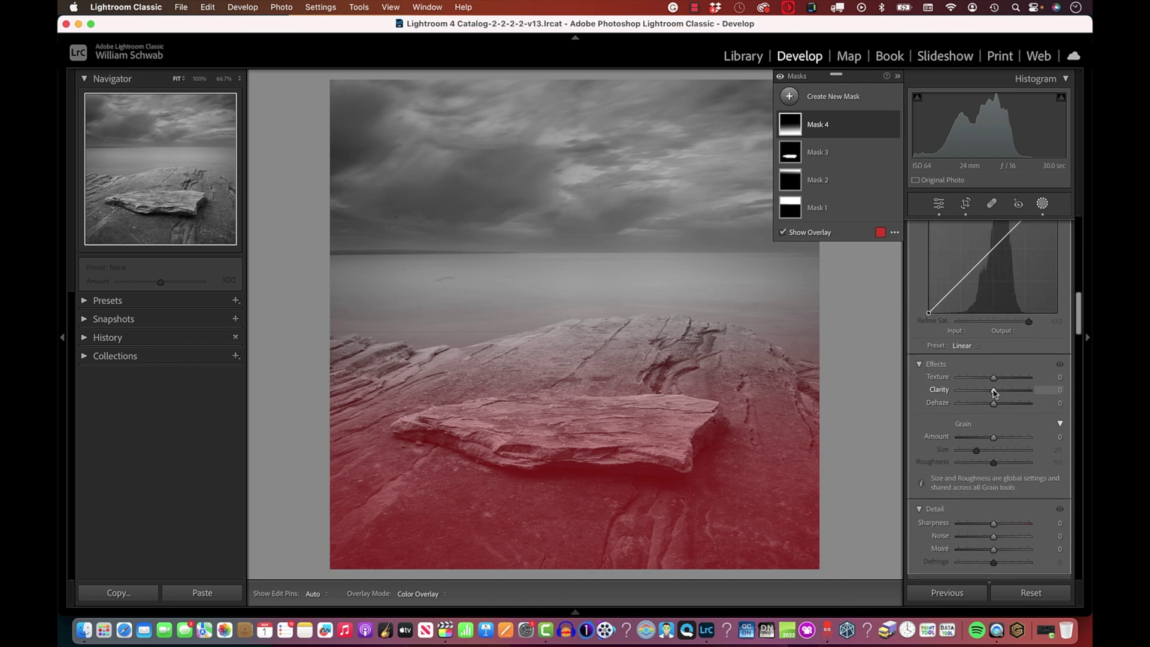
left_click(994, 393)
left_click_drag(994, 393, 1000, 395)
Step: Set the foreground gradient mask's Exposure to −0.52 to darken the rocks near the photo's bottom edge
scroll(980, 438, "up", 1)
scroll(981, 439, "up", 10)
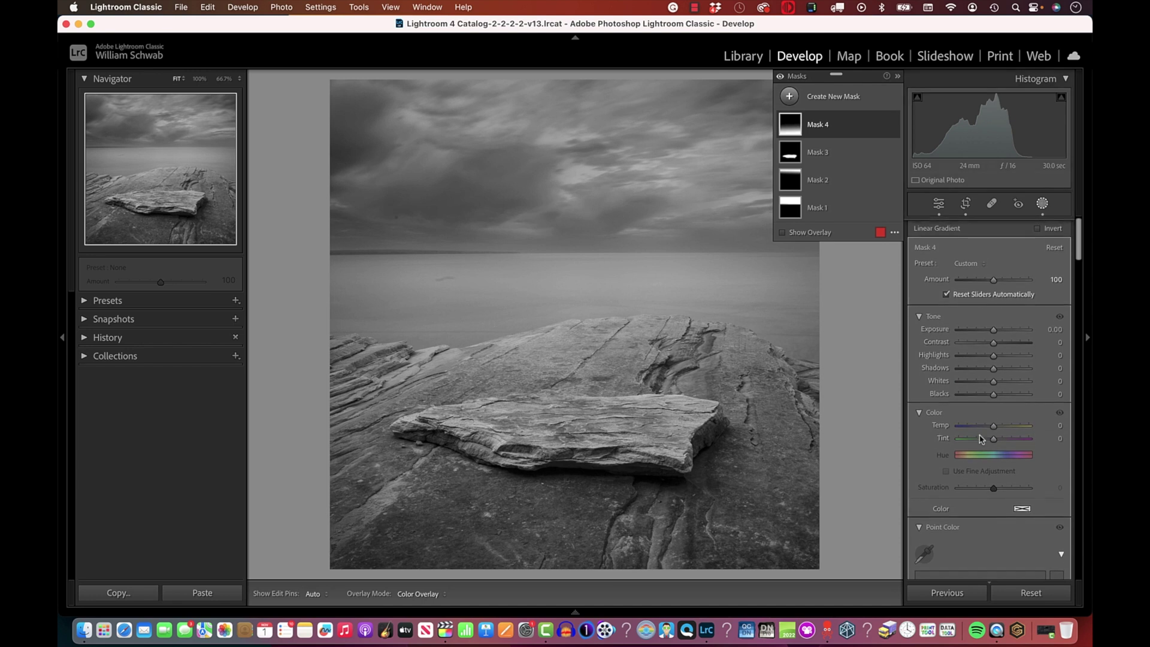
left_click_drag(993, 328, 989, 331)
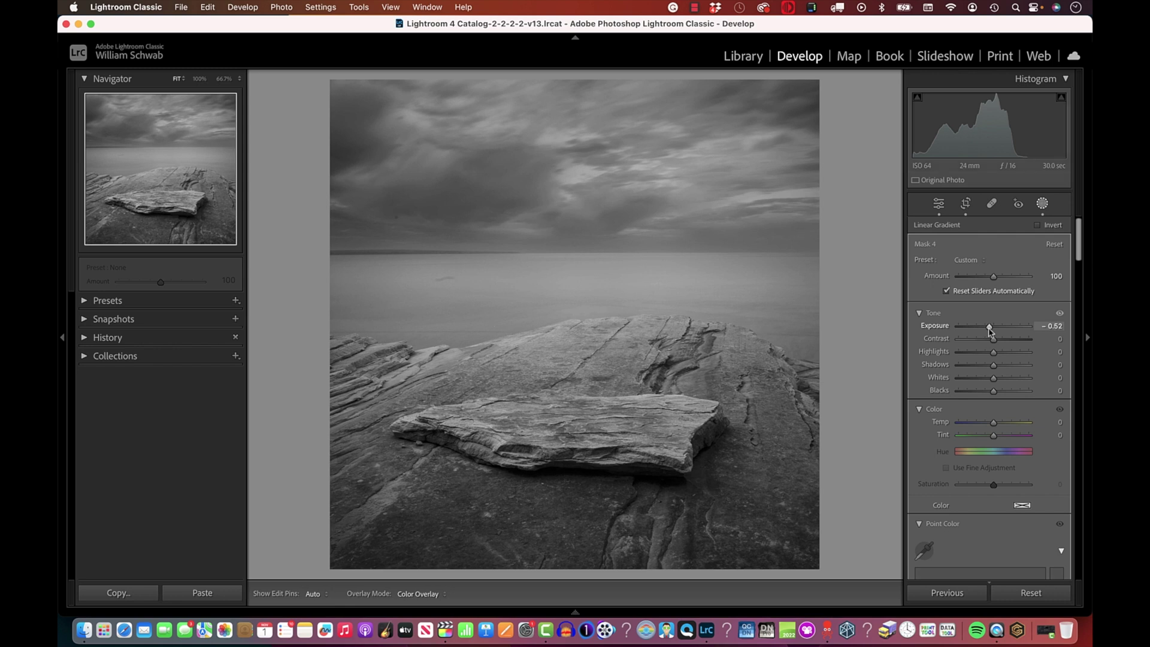
left_click_drag(989, 332, 989, 331)
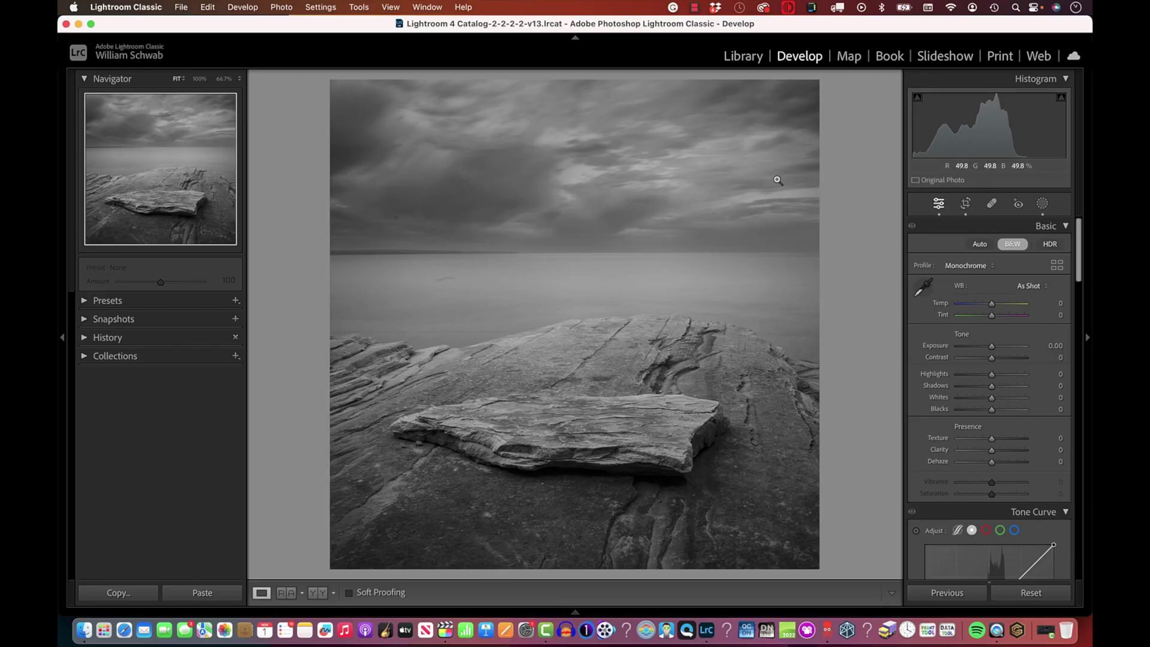
Step: Add a linear gradient mask from the photo's left edge about a third of the way inward and set its Exposure to −0.37
left_click(1042, 204)
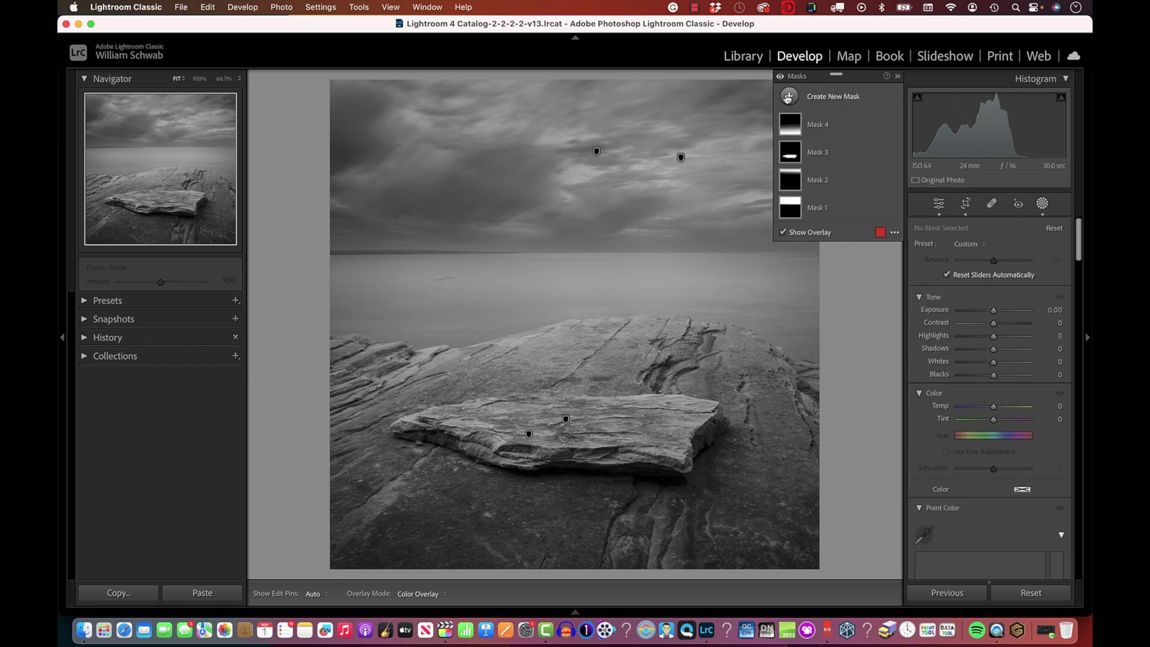
left_click(789, 98)
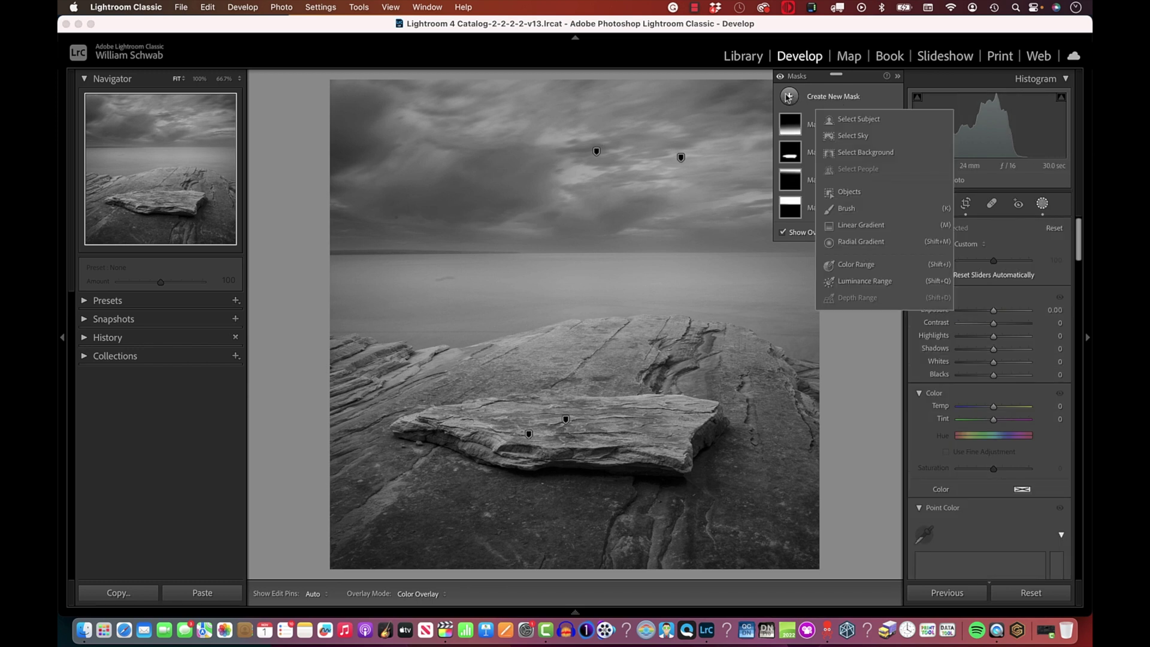
left_click(871, 226)
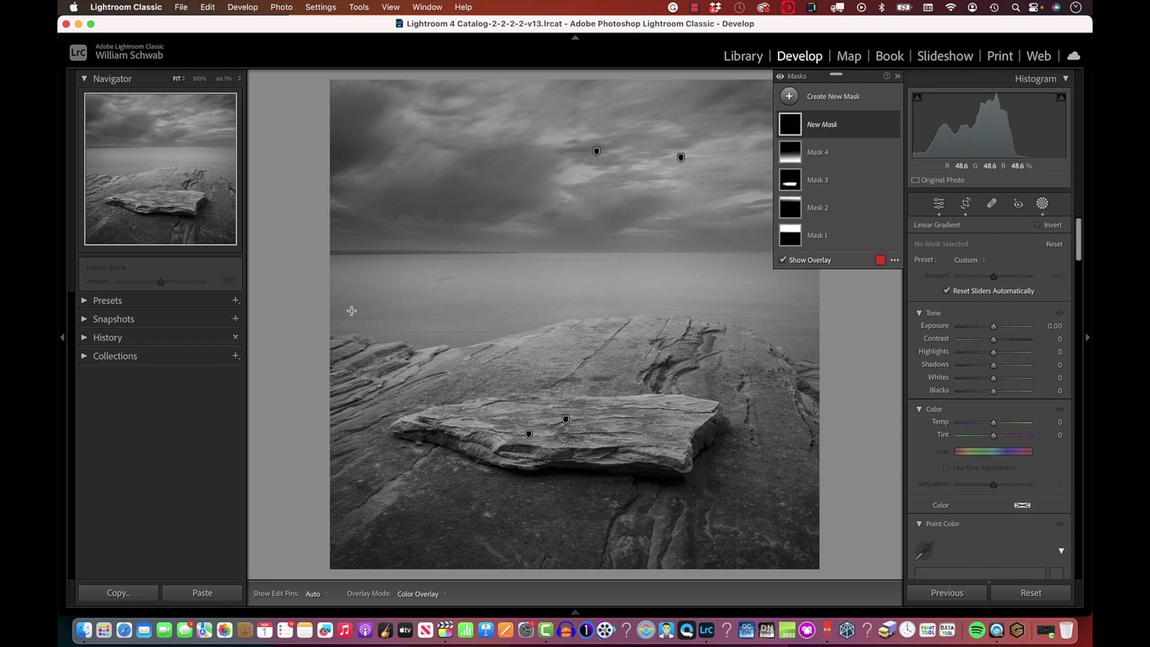
left_click_drag(333, 313, 494, 319)
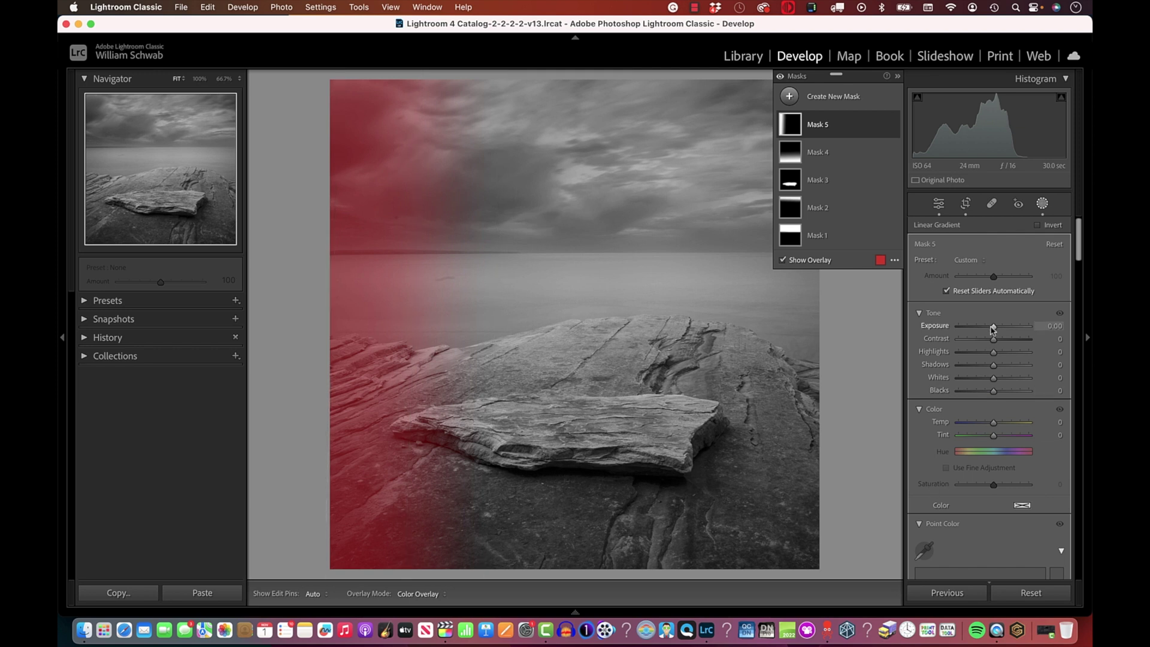
left_click_drag(993, 327, 991, 330)
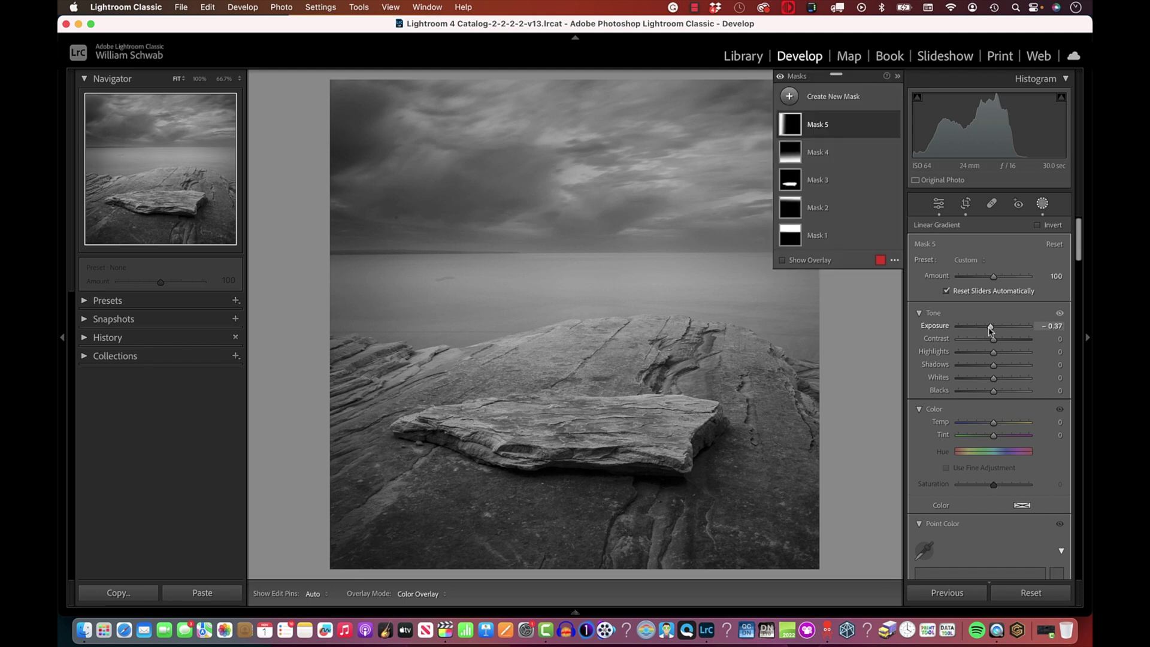
key("shift+w")
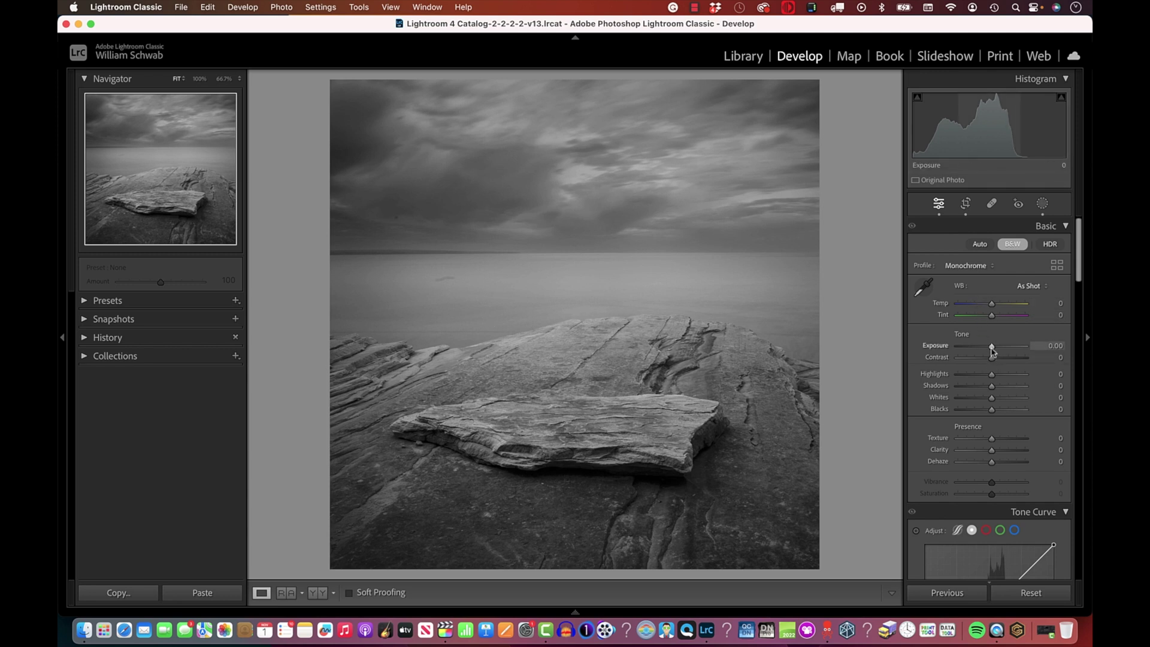
Step: Set the whole photo's Exposure to −0.25 and Blacks to −16
left_click_drag(992, 352, 991, 356)
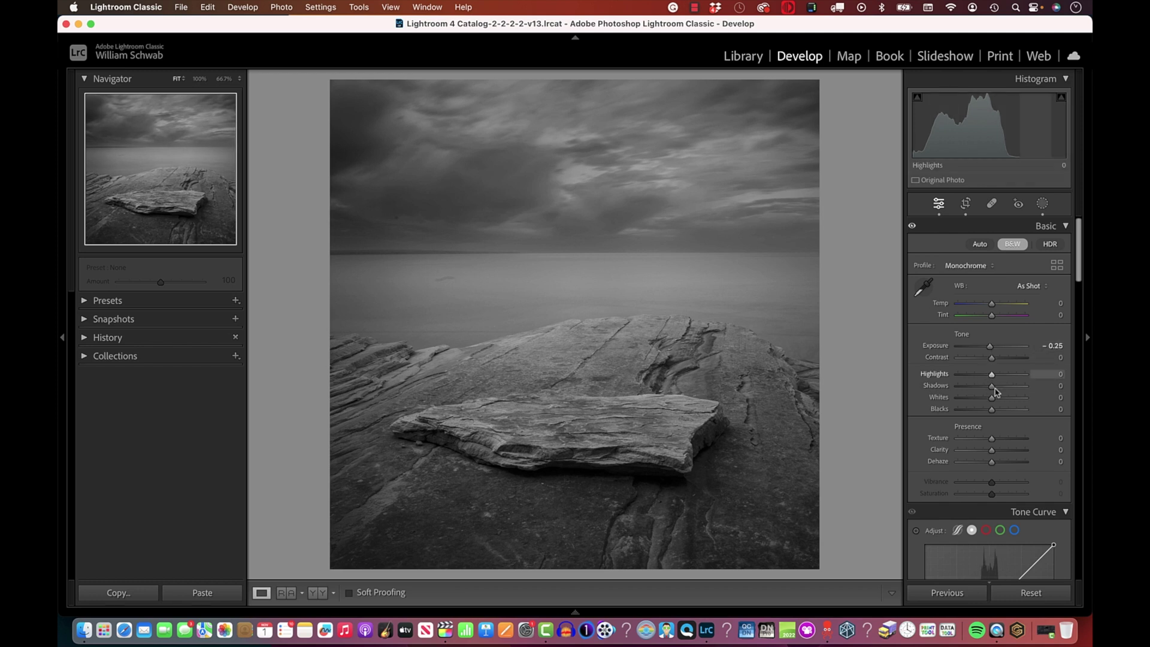
left_click_drag(991, 410, 986, 411)
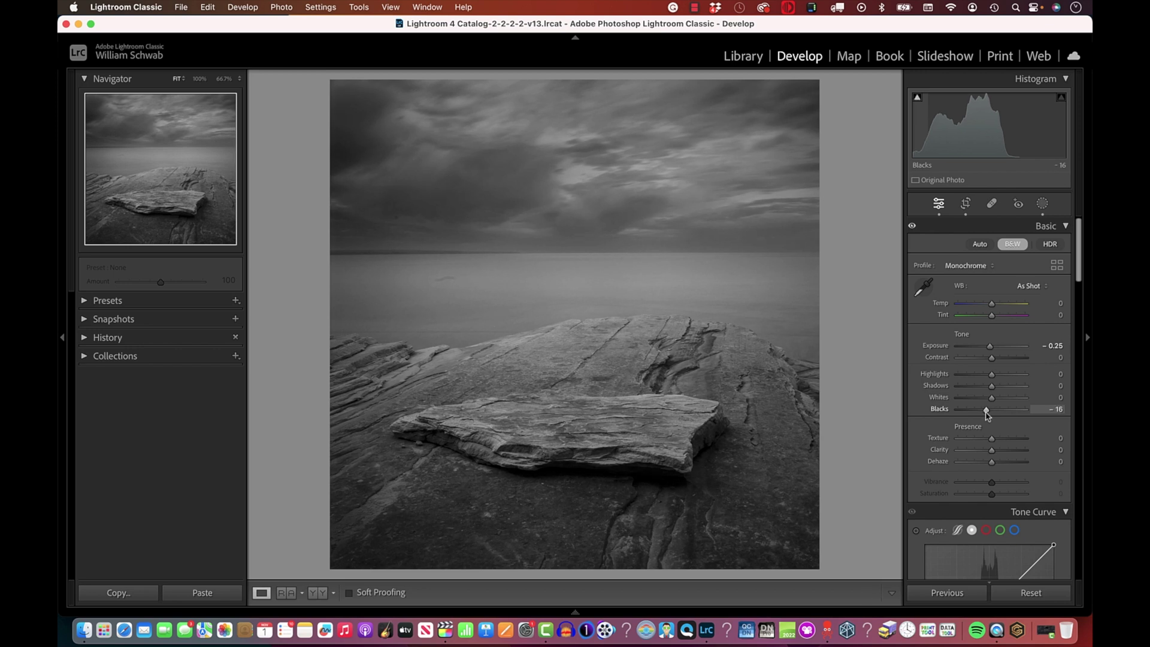
Step: Darken the photo's edges slightly with the manual Lens Corrections Vignetting amount
scroll(989, 431, "down", 5)
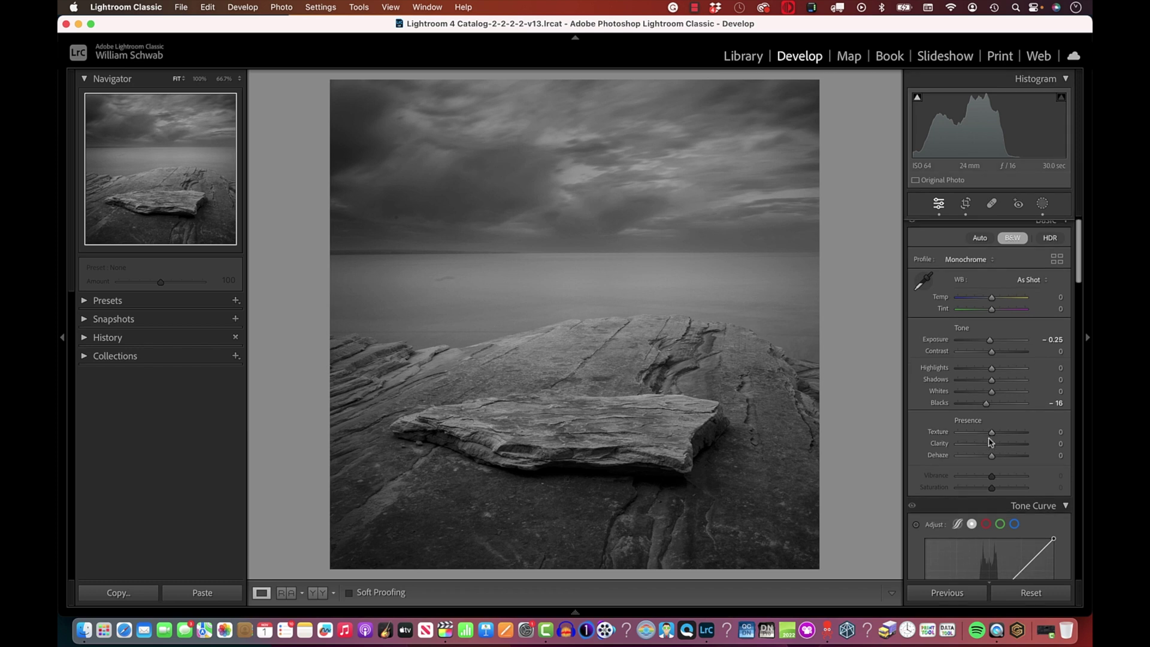
scroll(989, 439, "down", 12)
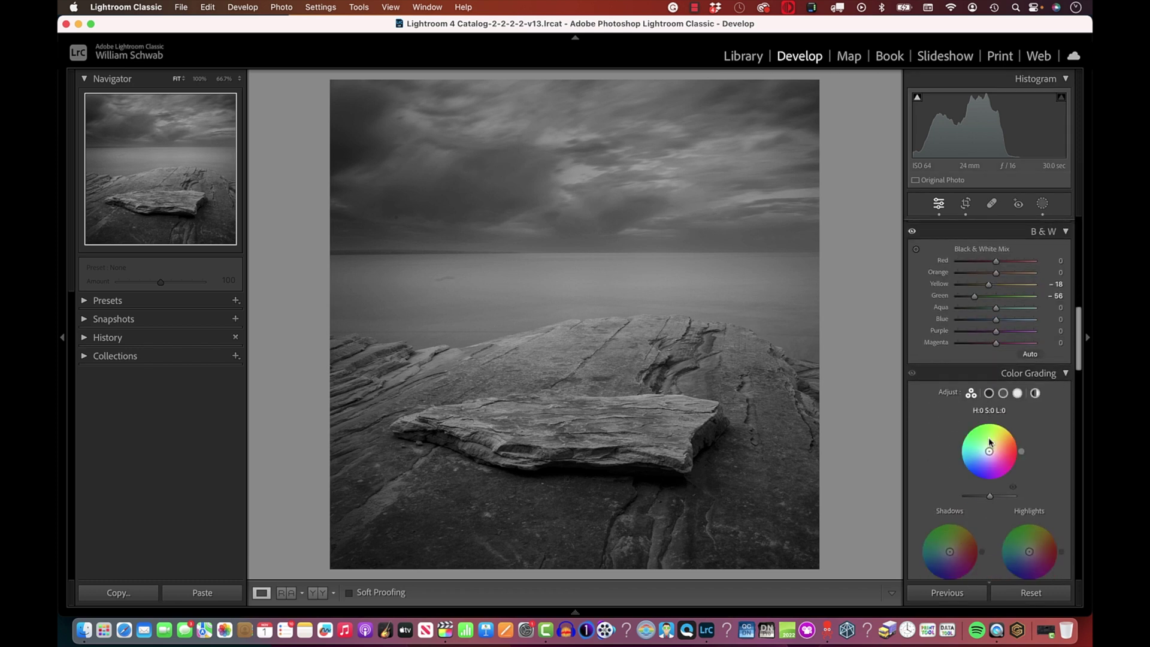
scroll(988, 442, "down", 10)
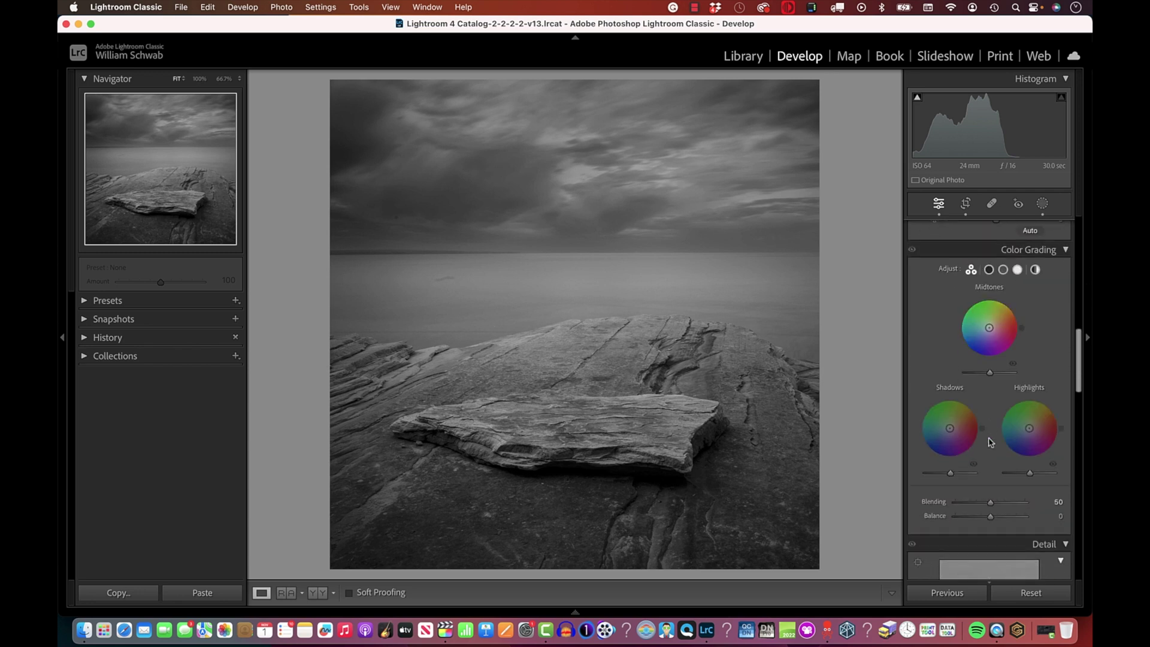
scroll(989, 442, "down", 10)
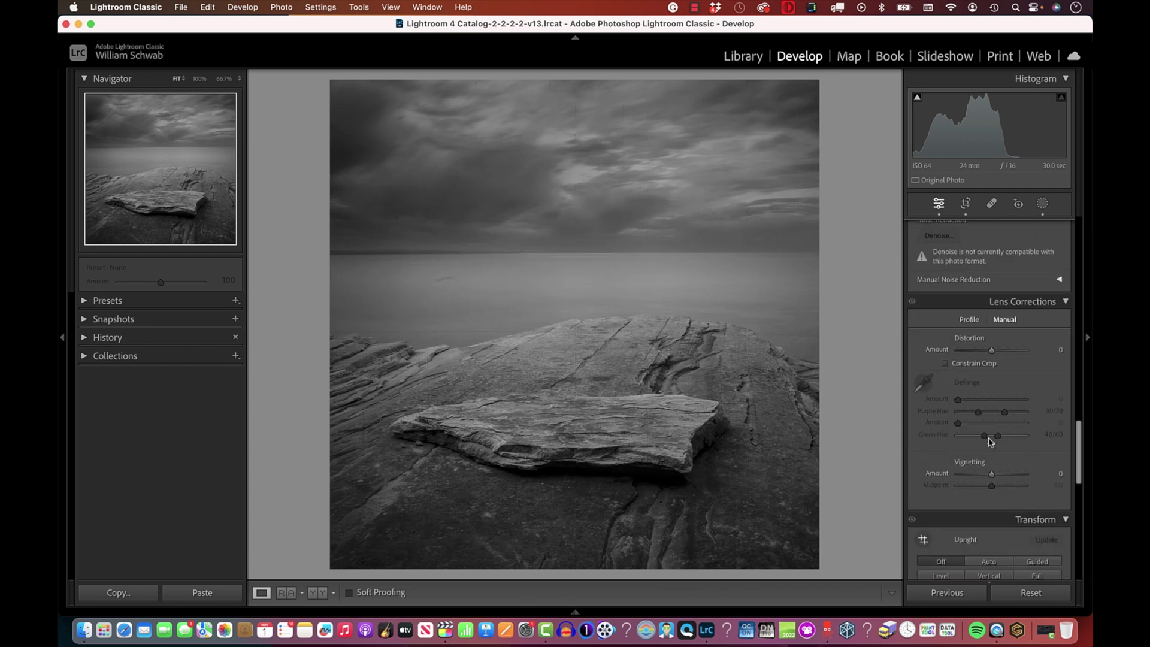
scroll(988, 441, "down", 1)
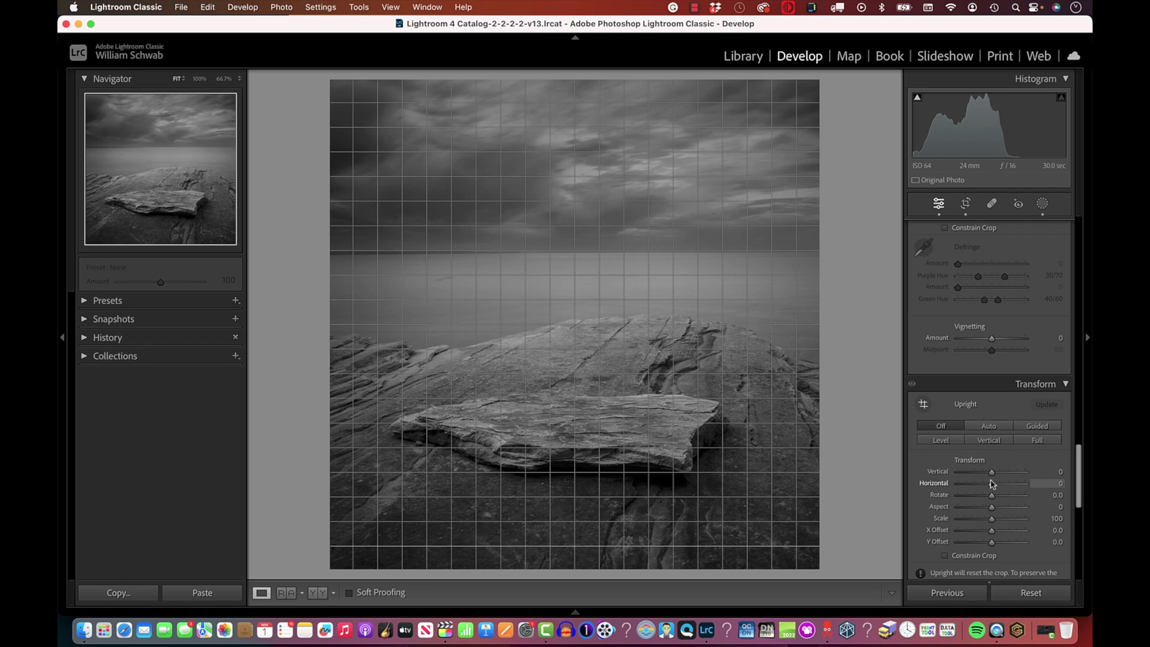
scroll(991, 485, "down", 3)
scroll(991, 481, "up", 8)
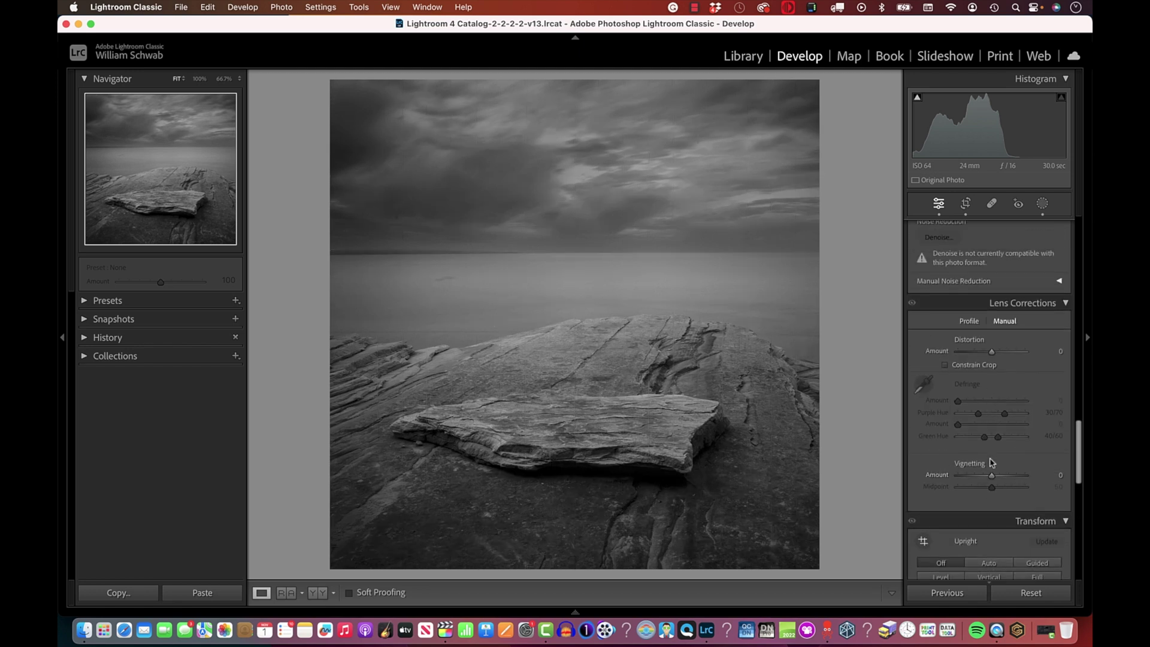
left_click_drag(992, 474, 985, 477)
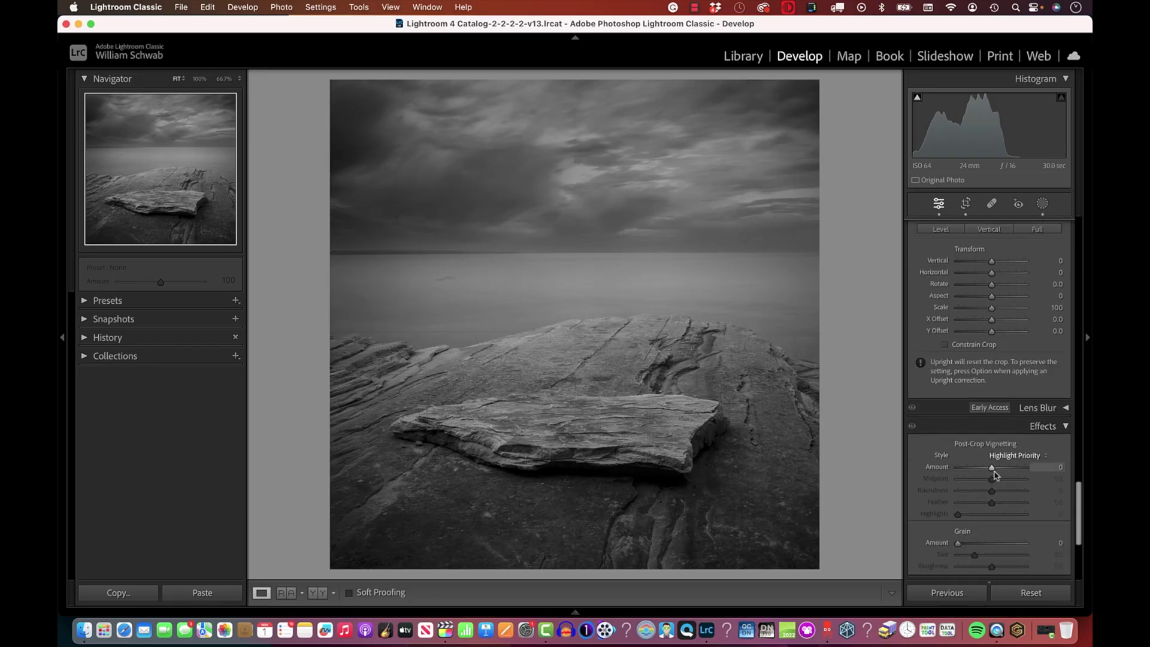
Step: Split-tone the photo with Color Grading, tinting the shadows slightly blue and the highlights slightly yellow
scroll(994, 471, "down", 5)
scroll(993, 474, "up", 10)
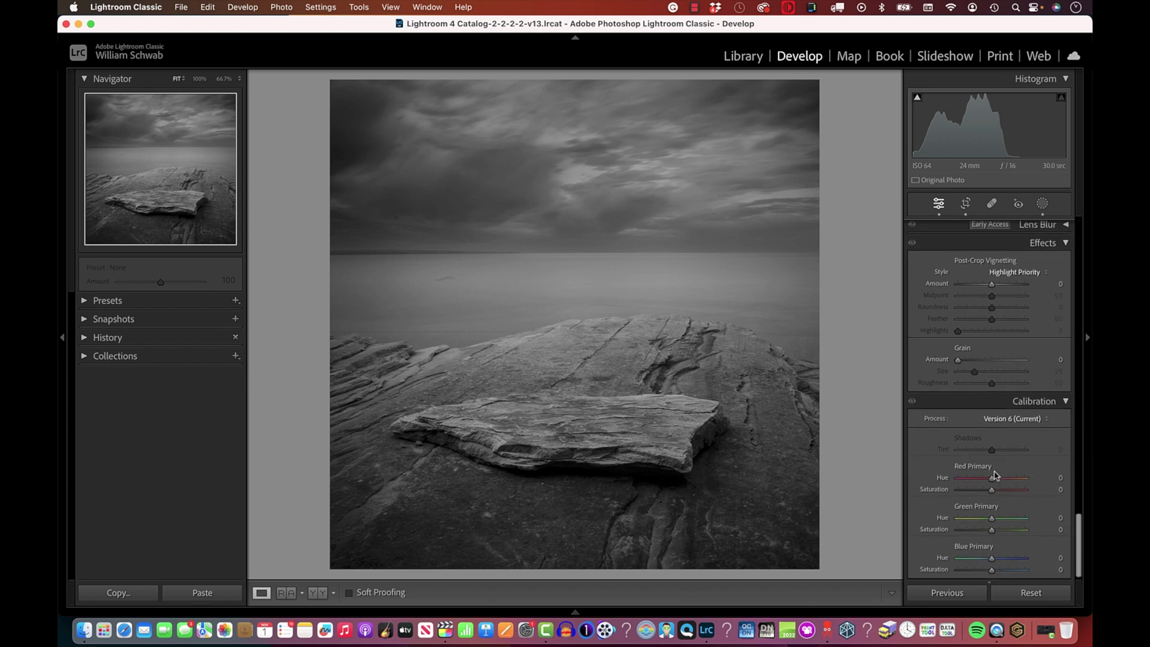
scroll(993, 474, "up", 5)
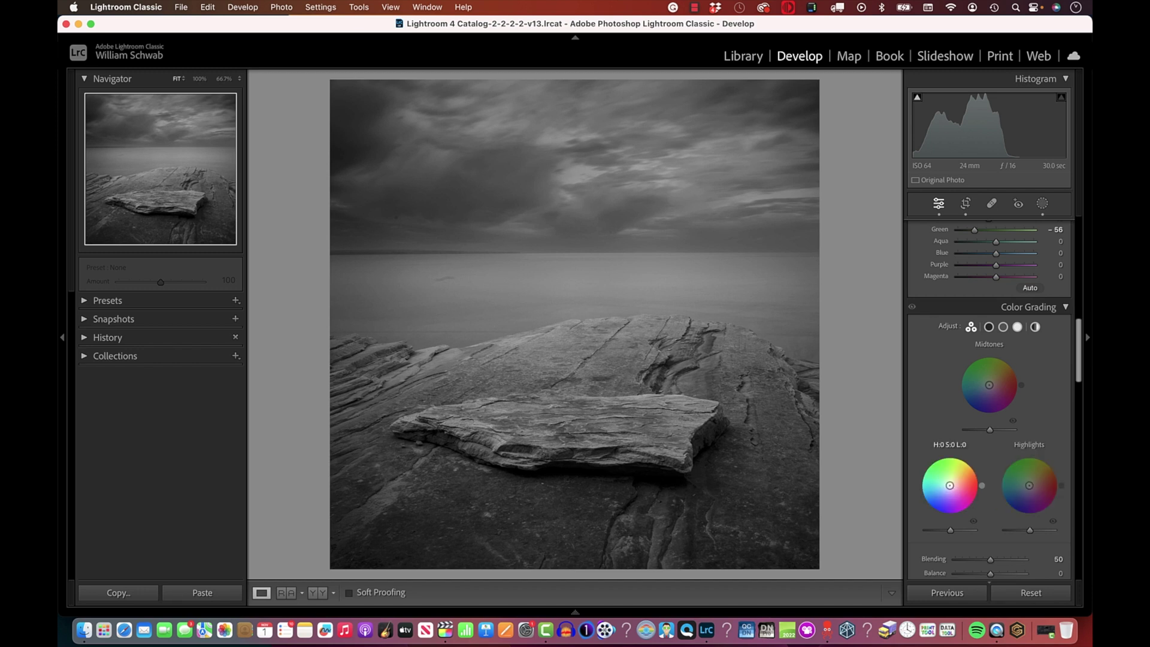
mouse_move(950, 485)
left_mouse_down()
mouse_move(943, 516)
mouse_move(931, 510)
mouse_move(940, 511)
left_mouse_up()
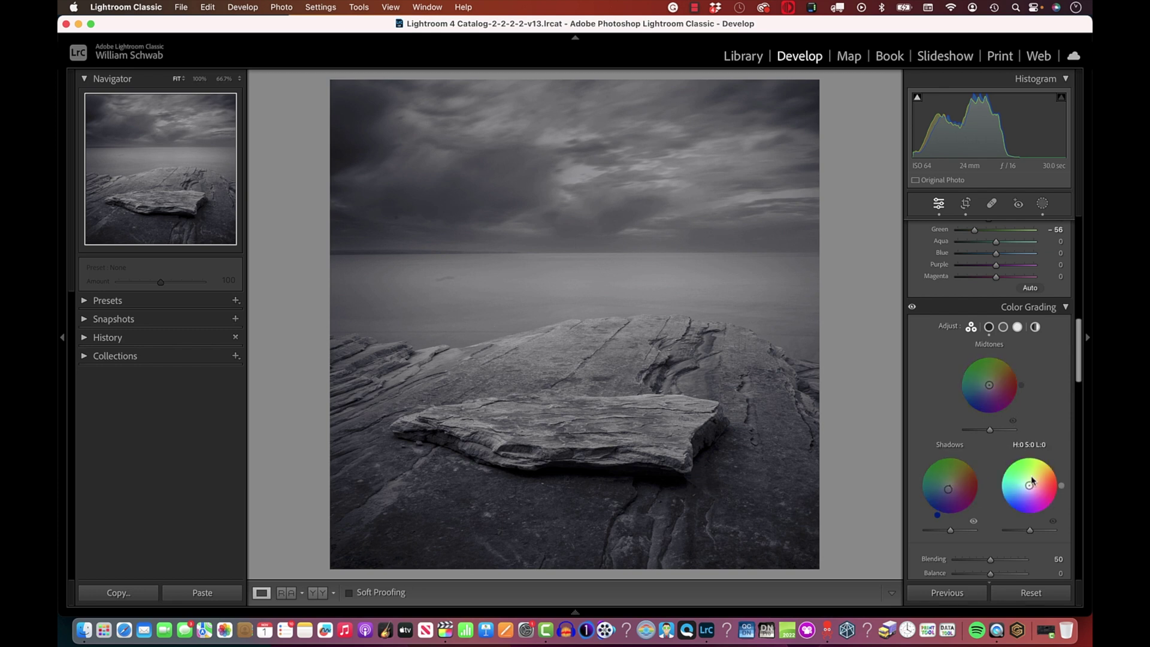
left_click_drag(1029, 485, 1033, 478)
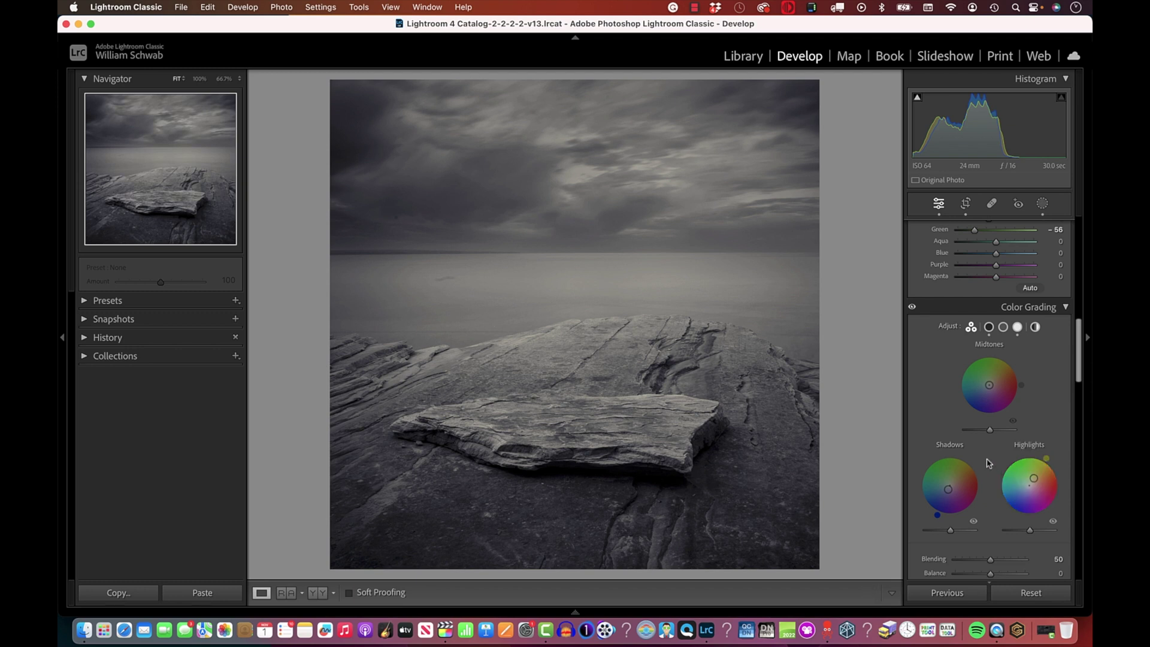
Step: Tint the midtones faint yellow at hue 55 and saturation 5, and set Color Grading's Blending to 49 and Balance to −1
left_click_drag(989, 385, 989, 384)
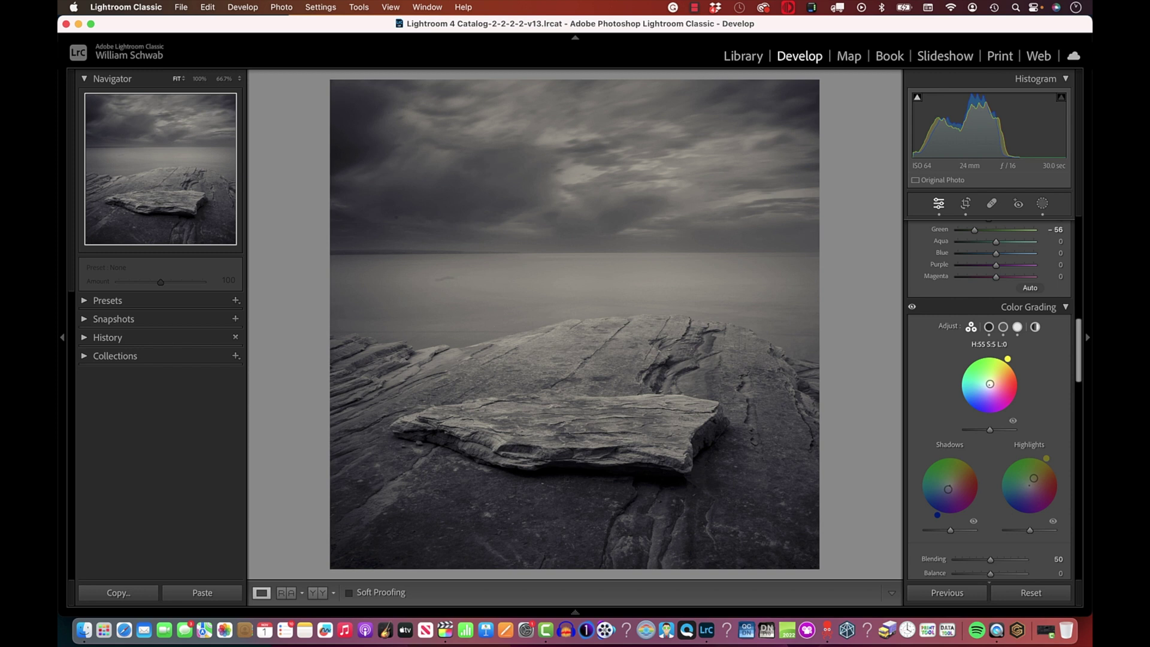
left_click_drag(990, 388, 989, 385)
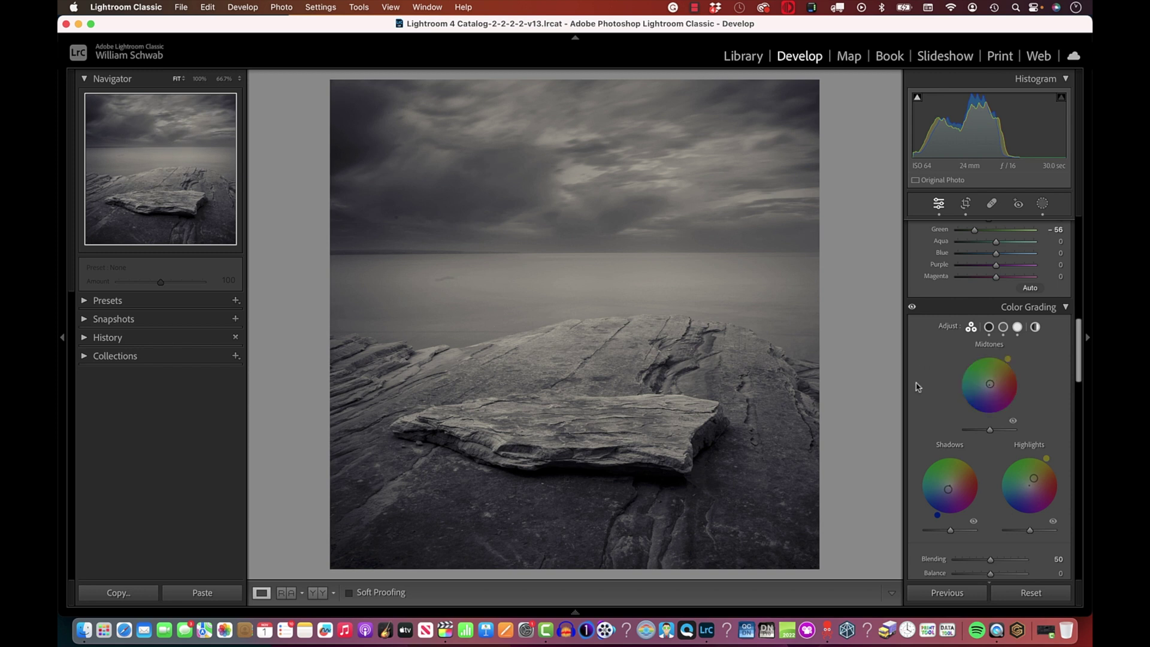
scroll(989, 404, "down", 10)
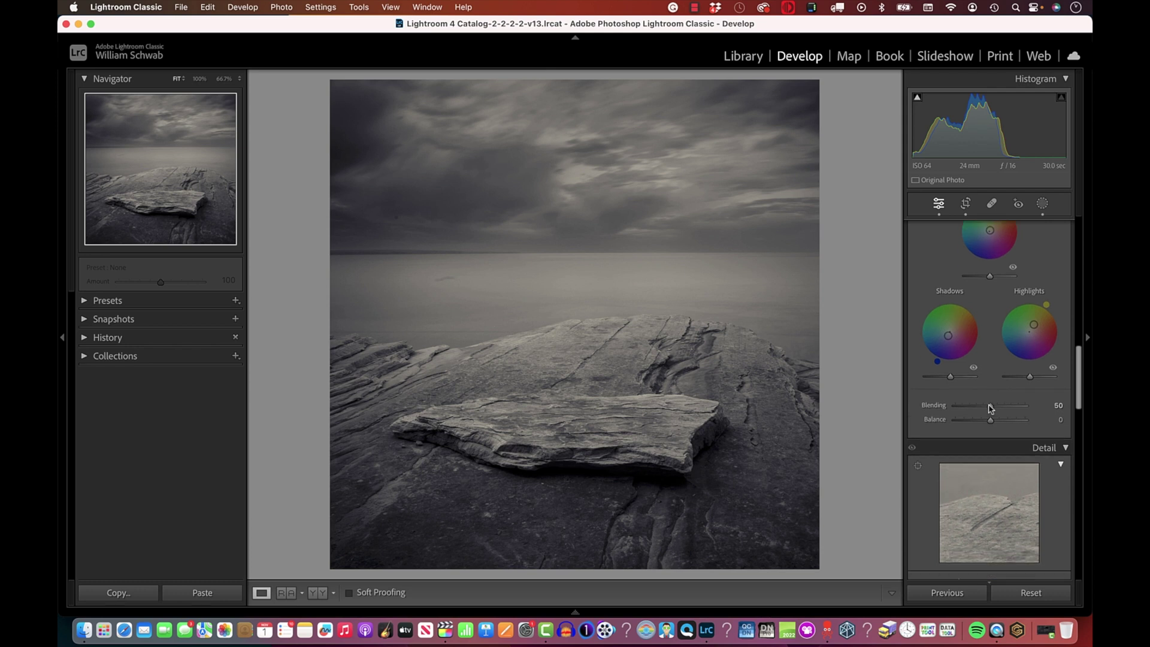
scroll(989, 404, "down", 2)
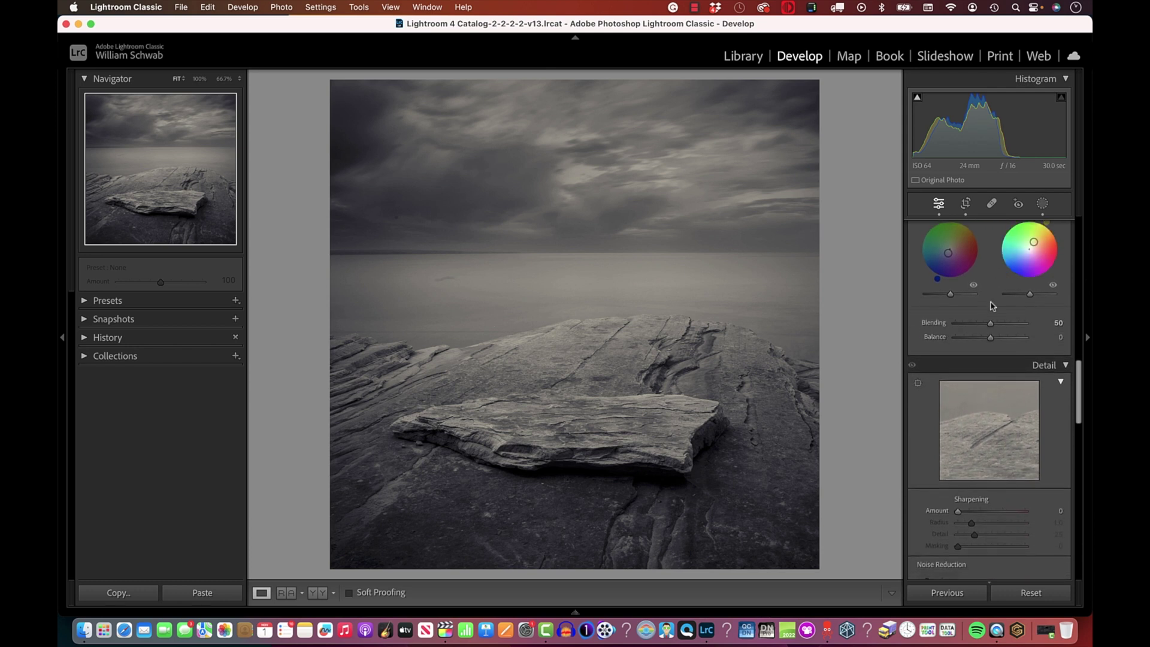
mouse_move(991, 324)
left_mouse_down()
mouse_move(1005, 324)
mouse_move(975, 324)
mouse_move(990, 337)
mouse_move(980, 341)
mouse_move(1012, 351)
mouse_move(990, 347)
left_mouse_up()
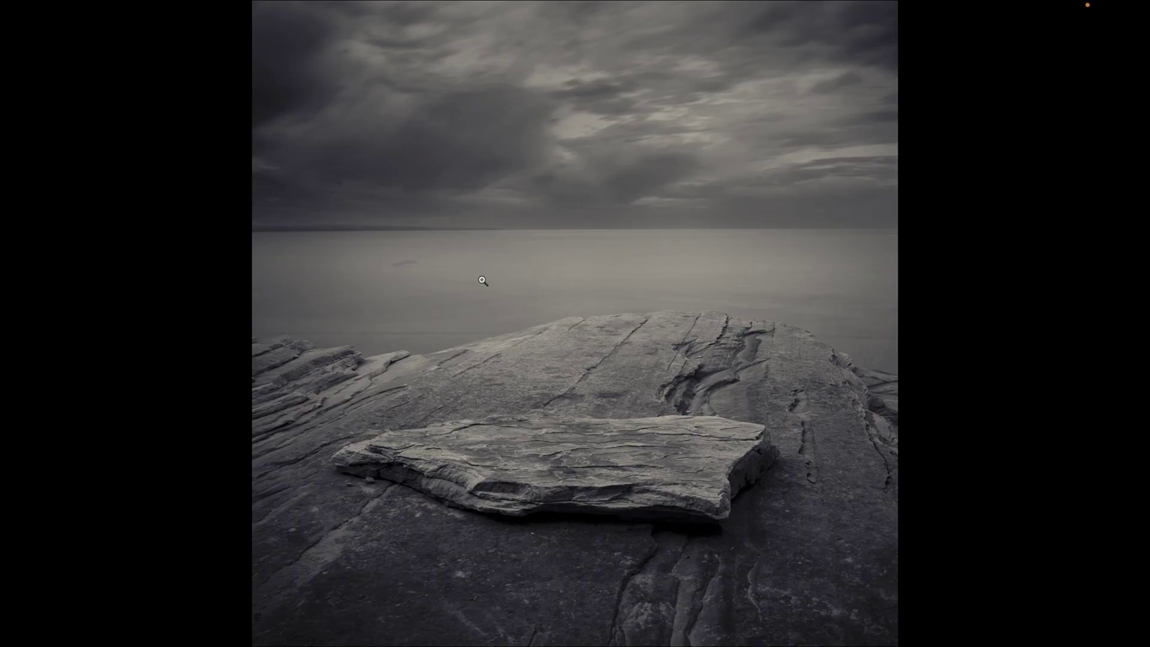
Step: Leave the full-screen preview and show both finished photos side by side in the Library grid
key("f")
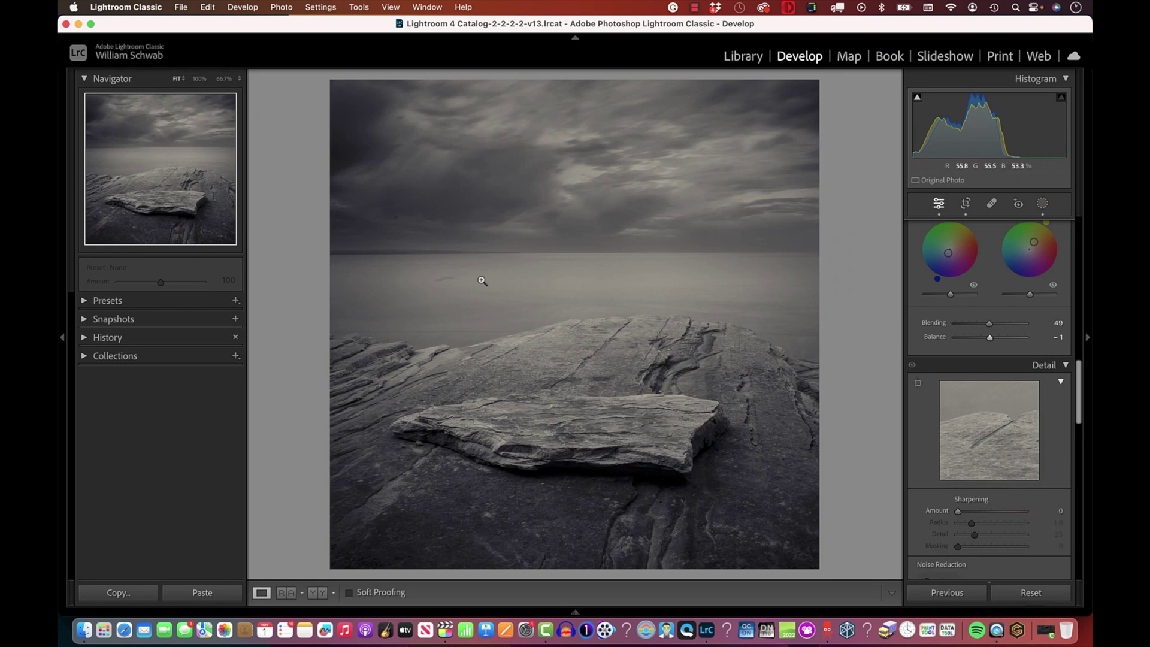
left_click(750, 63)
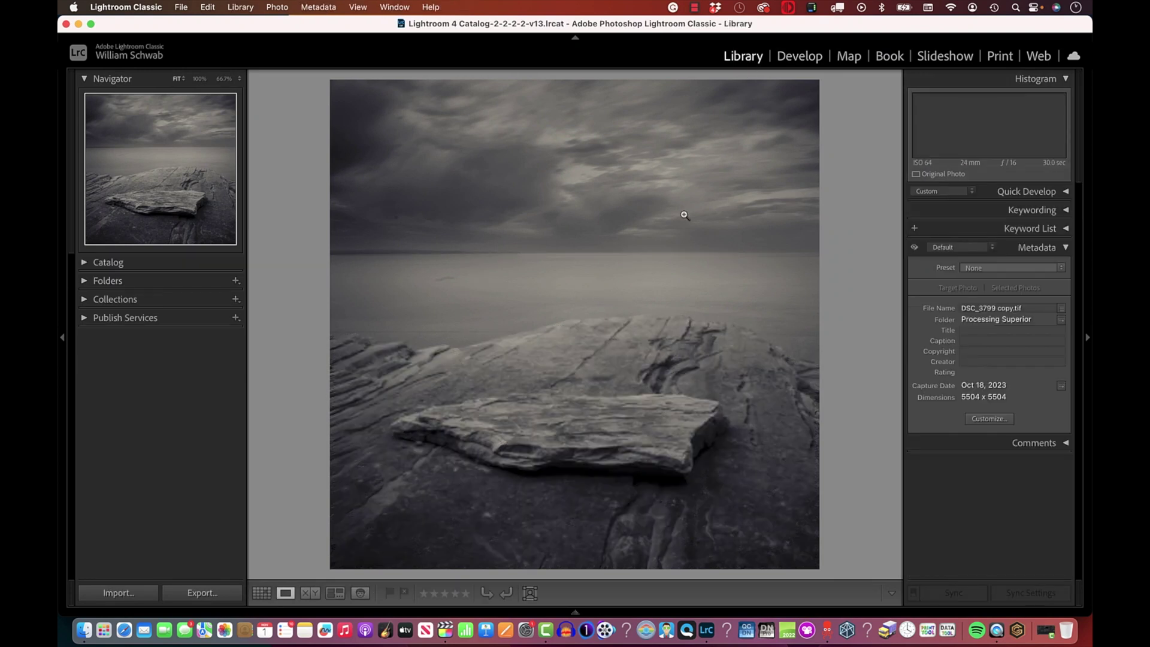
double_click(684, 215)
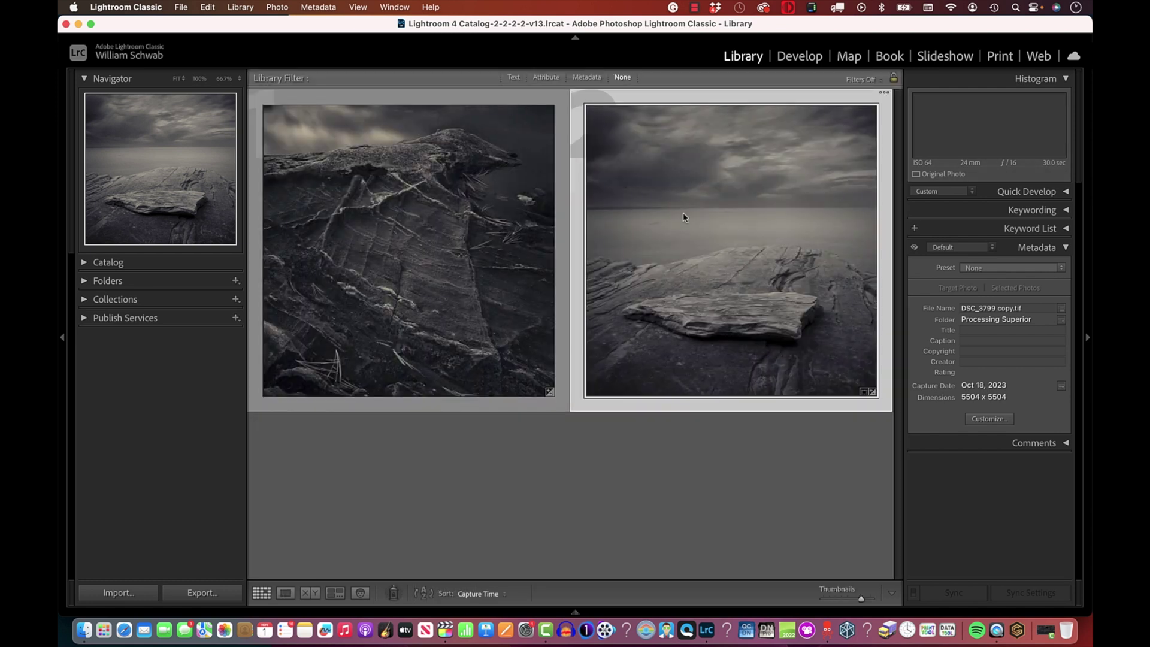